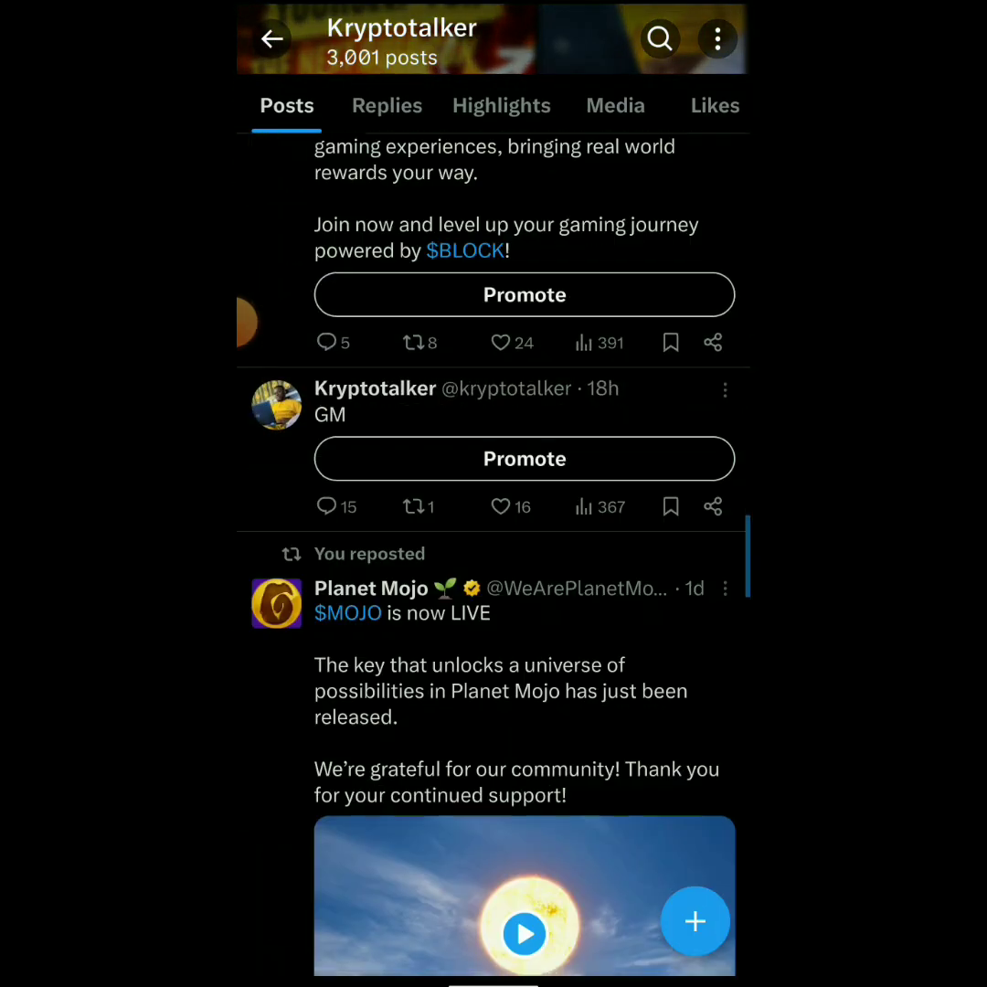
{"action": "scroll", "coordinate": [494, 548], "scroll_direction": "down", "scroll_amount": 5}
{"action": "scroll", "coordinate": [494, 548], "scroll_direction": "down", "scroll_amount": 5}
{"action": "scroll", "coordinate": [494, 549], "scroll_direction": "down", "scroll_amount": 5}
{"action": "scroll", "coordinate": [493, 549], "scroll_direction": "down", "scroll_amount": 5}
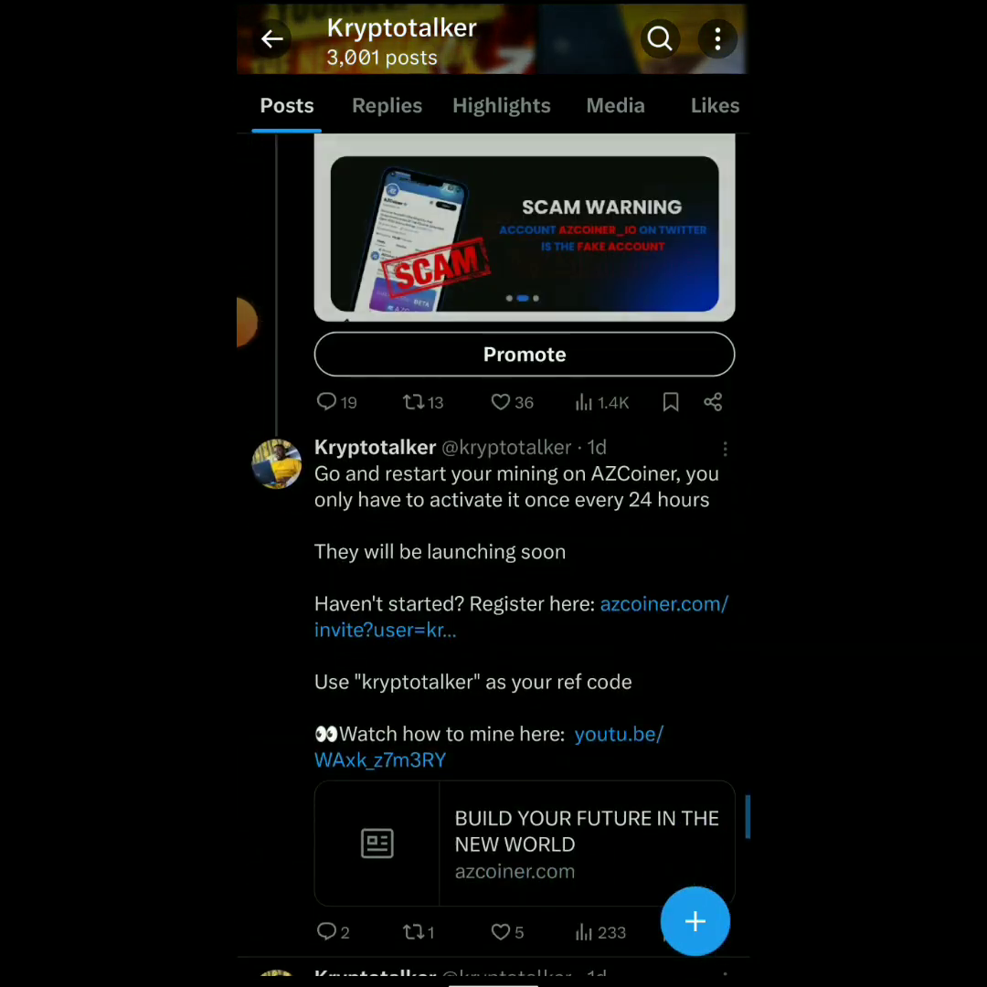
{"action": "scroll", "coordinate": [493, 548], "scroll_direction": "down", "scroll_amount": 5}
{"action": "scroll", "coordinate": [494, 548], "scroll_direction": "down", "scroll_amount": 5}
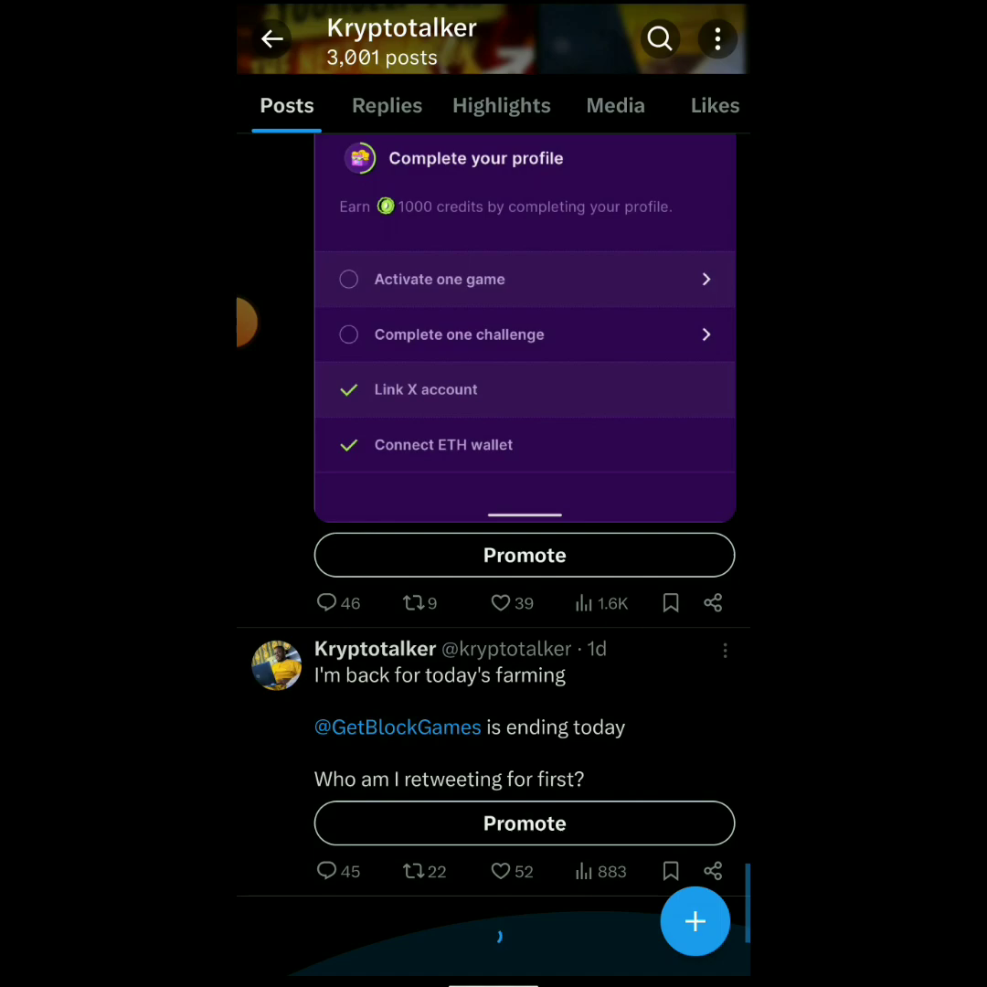
{"action": "scroll", "coordinate": [494, 549], "scroll_direction": "down", "scroll_amount": 3}
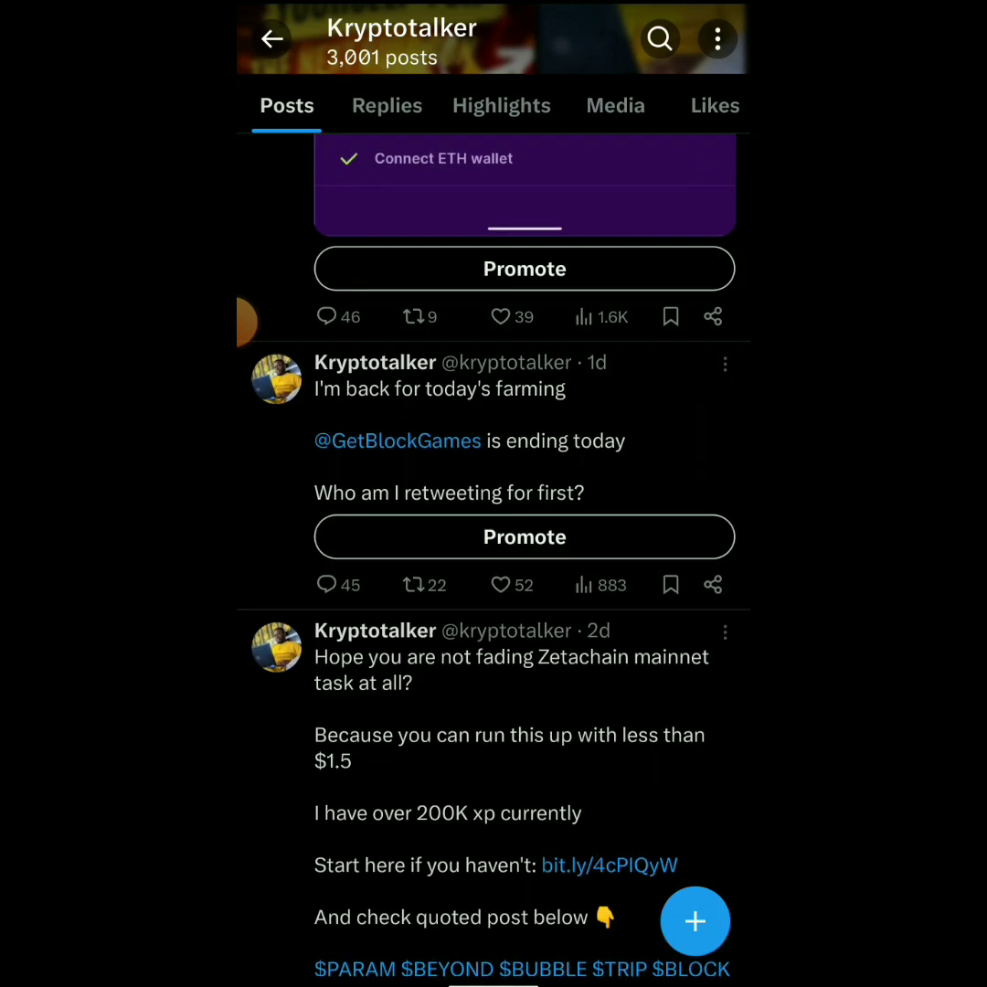
{"action": "scroll", "coordinate": [493, 548], "scroll_direction": "down", "scroll_amount": 5}
{"action": "scroll", "coordinate": [494, 548], "scroll_direction": "down", "scroll_amount": 5}
{"action": "scroll", "coordinate": [494, 549], "scroll_direction": "down", "scroll_amount": 5}
{"action": "scroll", "coordinate": [494, 549], "scroll_direction": "down", "scroll_amount": 5}
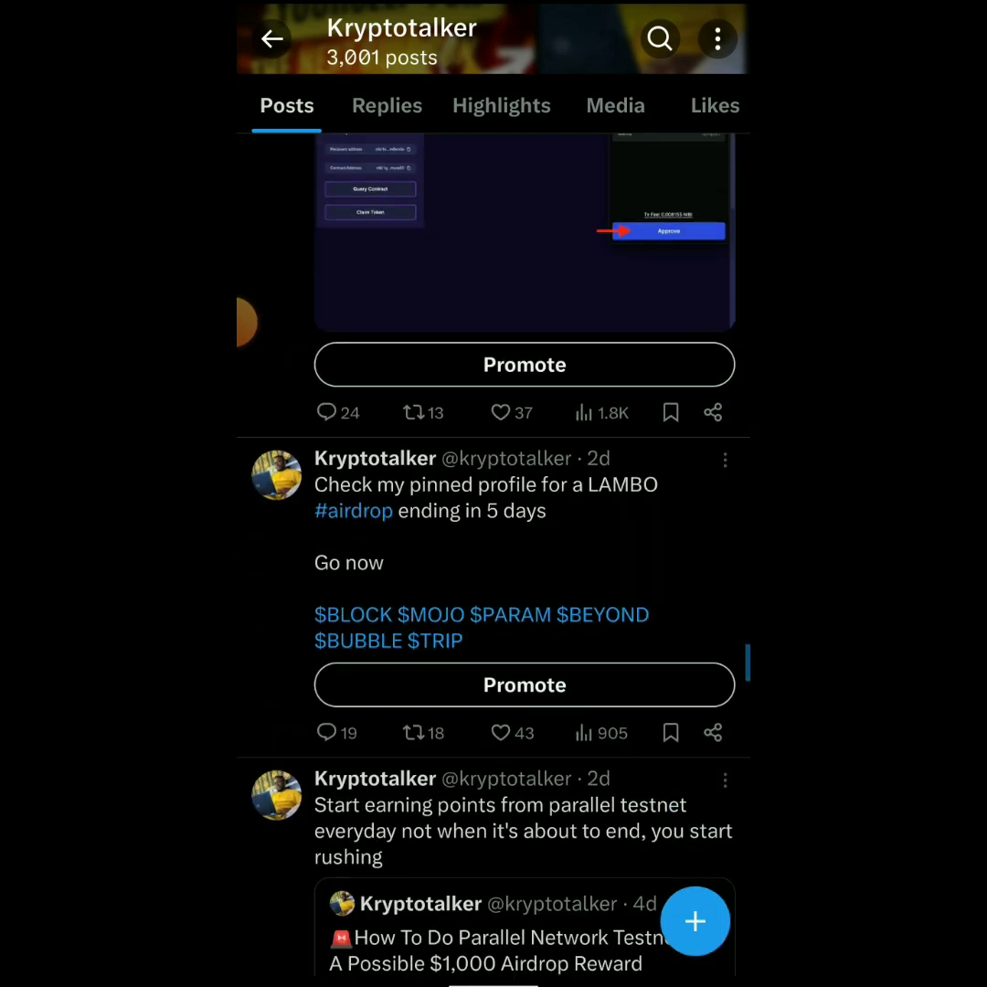
{"action": "scroll", "coordinate": [493, 549], "scroll_direction": "down", "scroll_amount": 1}
- View the LAMBO airdrop post in full, then go back to the Kryptotalker profile timeline
{"action": "left_click", "coordinate": [512, 458]}
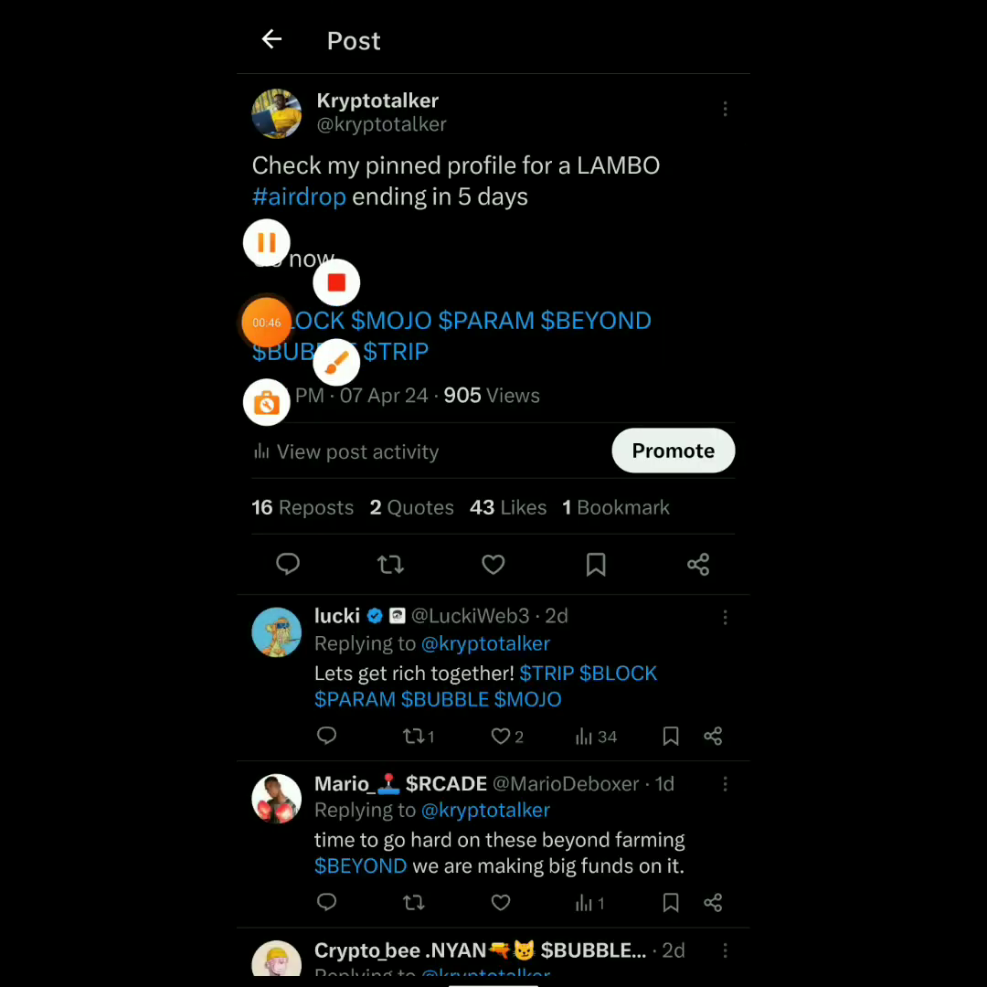
{"action": "key", "text": "Escape"}
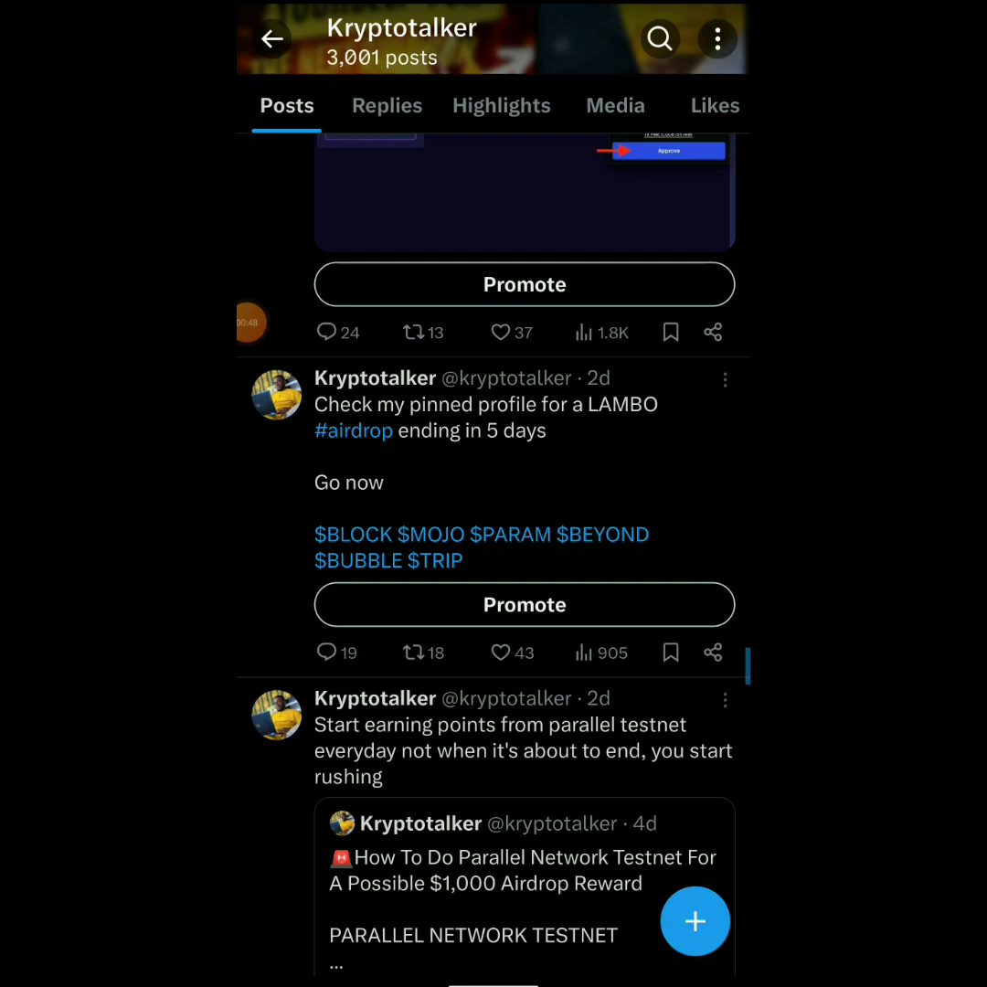
{"action": "scroll", "coordinate": [525, 549], "scroll_direction": "down", "scroll_amount": 10}
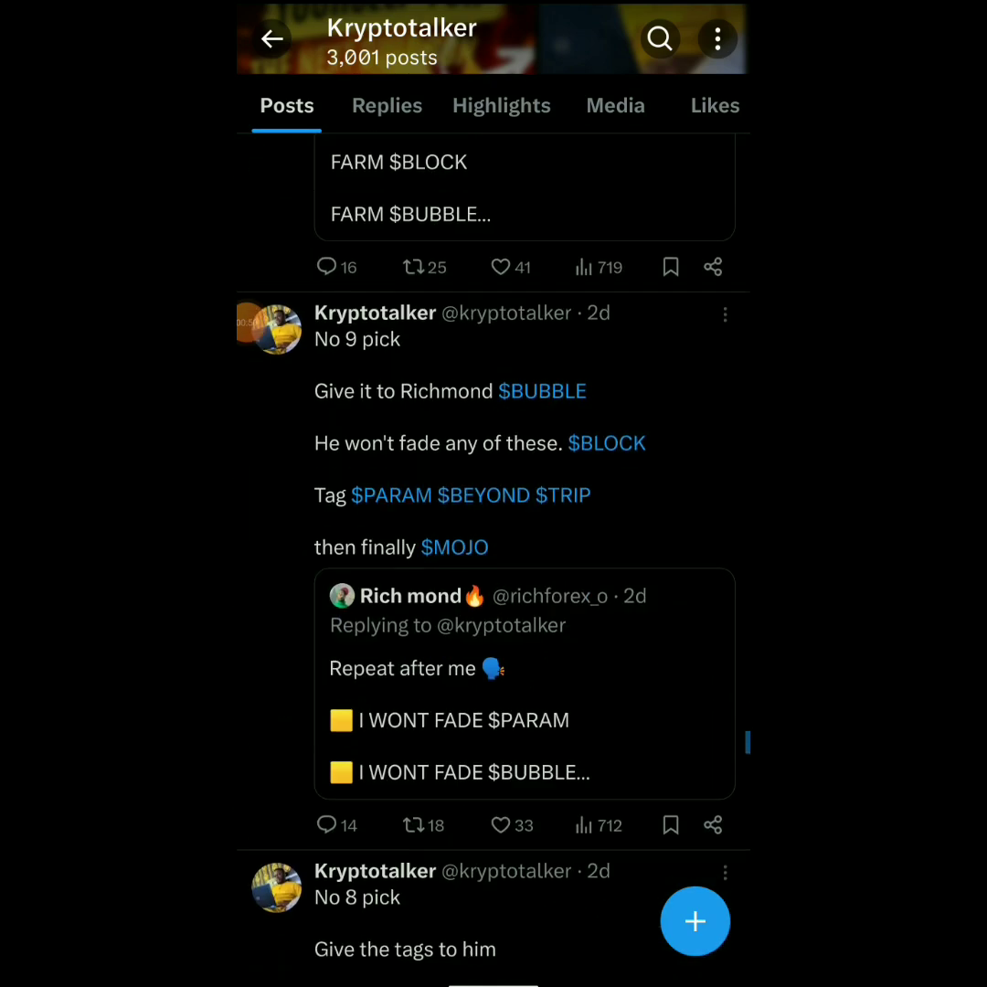
{"action": "scroll", "coordinate": [493, 548], "scroll_direction": "down", "scroll_amount": 8}
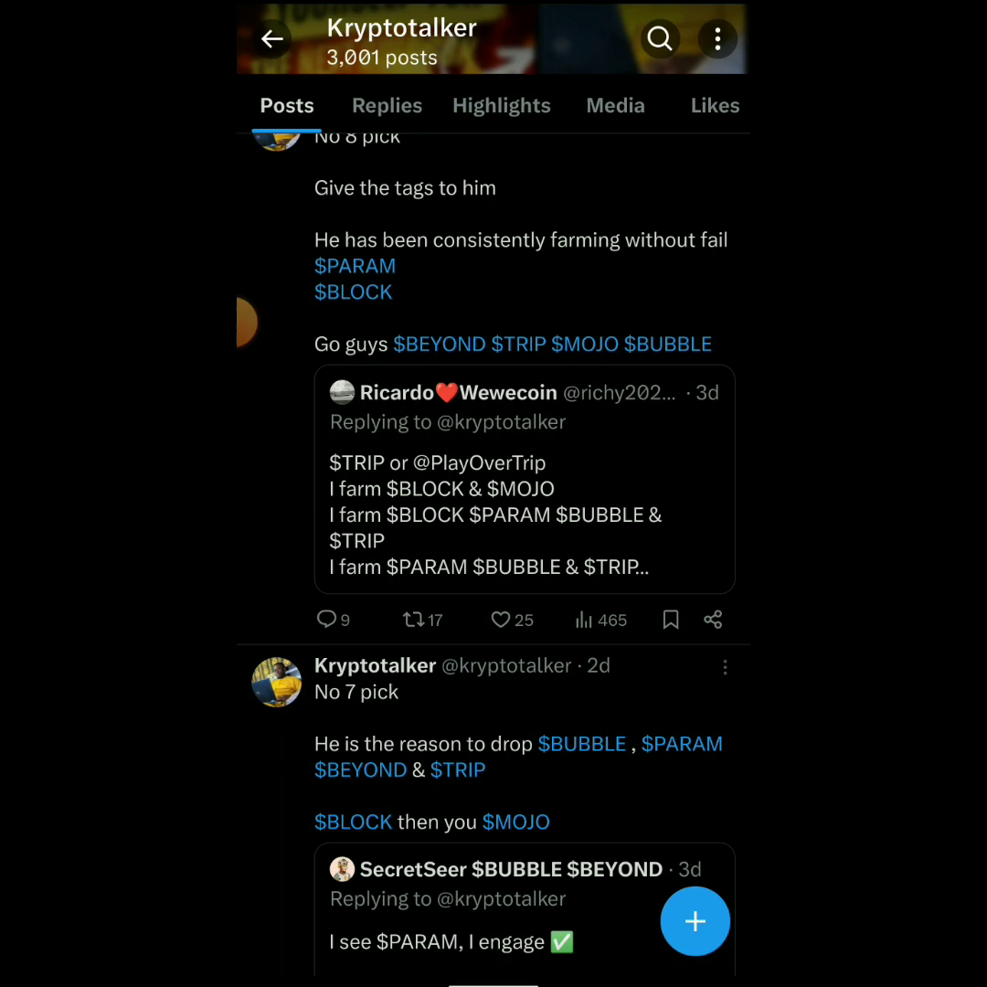
{"action": "scroll", "coordinate": [493, 548], "scroll_direction": "down", "scroll_amount": 5}
{"action": "scroll", "coordinate": [493, 549], "scroll_direction": "down", "scroll_amount": 5}
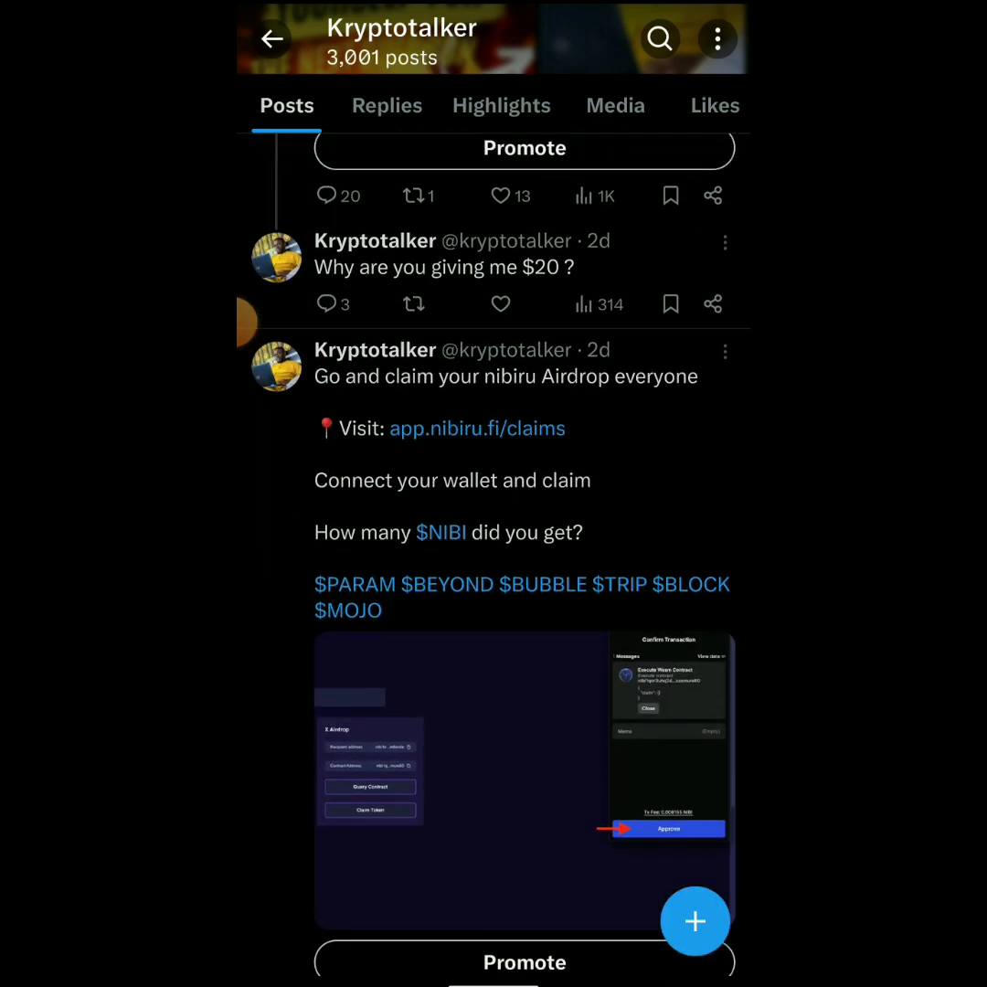
{"action": "scroll", "coordinate": [493, 549], "scroll_direction": "down", "scroll_amount": 5}
{"action": "scroll", "coordinate": [493, 548], "scroll_direction": "down", "scroll_amount": 5}
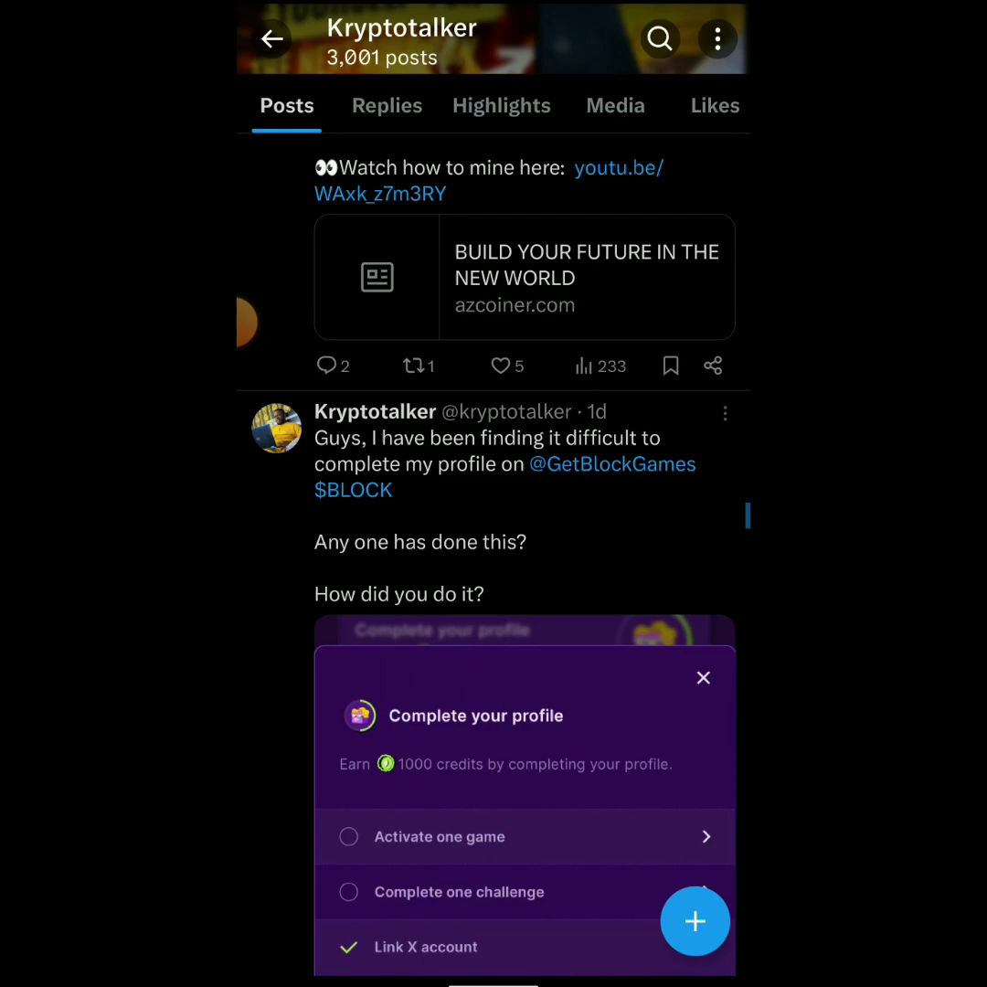
{"action": "scroll", "coordinate": [494, 548], "scroll_direction": "down", "scroll_amount": 5}
{"action": "scroll", "coordinate": [494, 549], "scroll_direction": "down", "scroll_amount": 5}
{"action": "scroll", "coordinate": [493, 548], "scroll_direction": "down", "scroll_amount": 5}
{"action": "scroll", "coordinate": [493, 548], "scroll_direction": "down", "scroll_amount": 5}
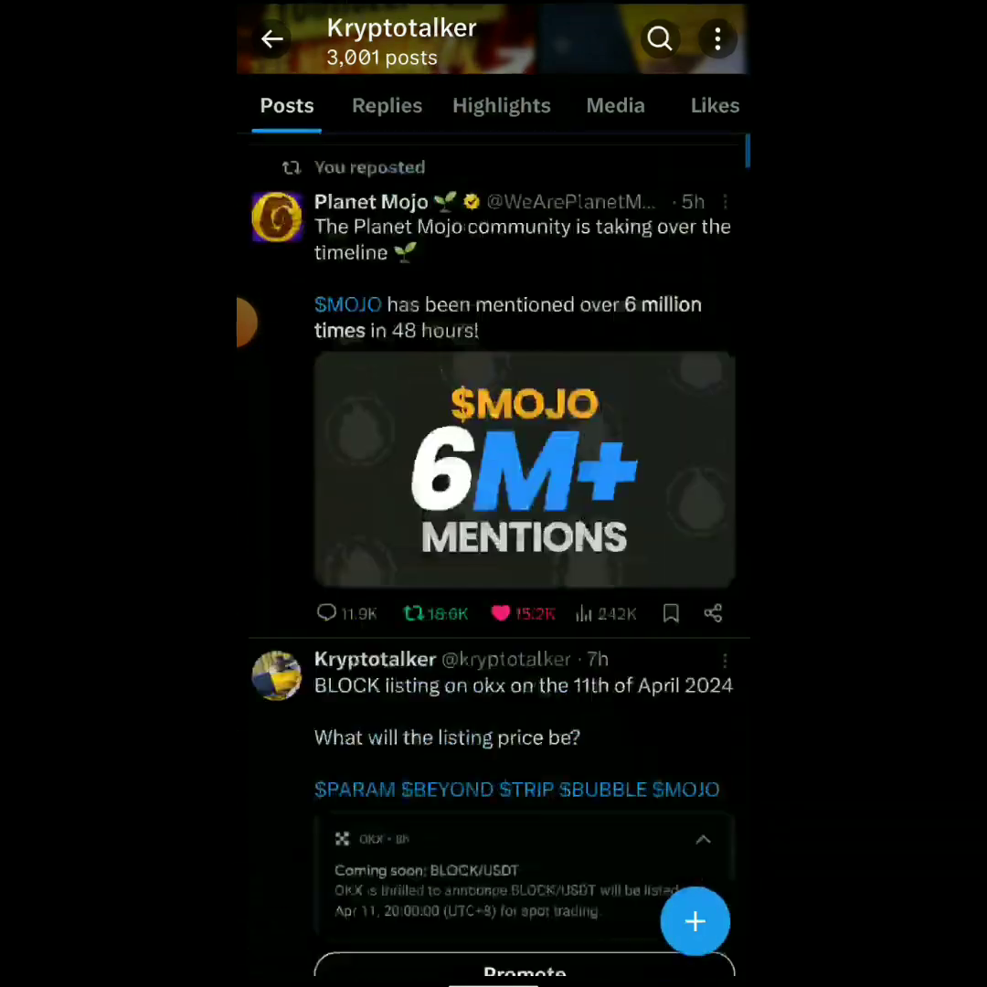
{"action": "scroll", "coordinate": [494, 548], "scroll_direction": "down", "scroll_amount": 5}
{"action": "scroll", "coordinate": [494, 549], "scroll_direction": "down", "scroll_amount": 5}
{"action": "scroll", "coordinate": [494, 549], "scroll_direction": "up", "scroll_amount": 3}
{"action": "scroll", "coordinate": [494, 548], "scroll_direction": "up", "scroll_amount": 3}
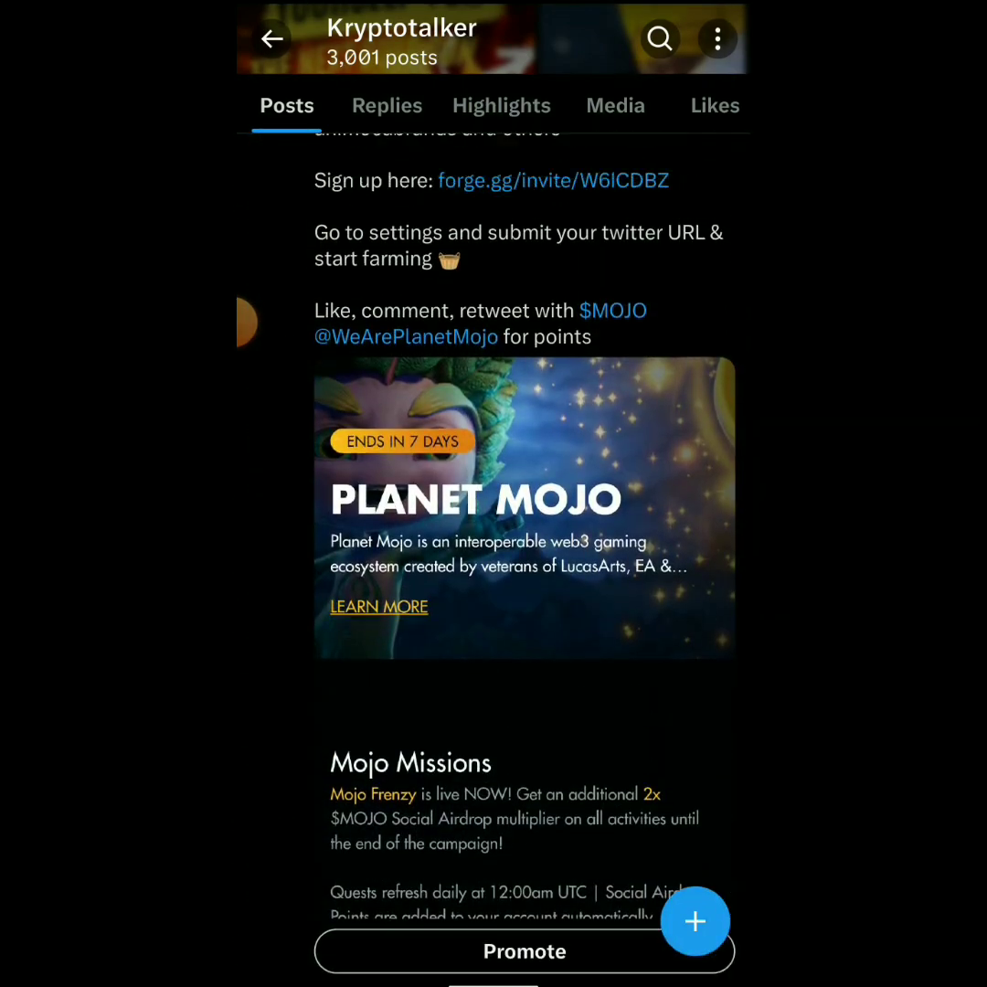
{"action": "scroll", "coordinate": [494, 549], "scroll_direction": "up", "scroll_amount": 8}
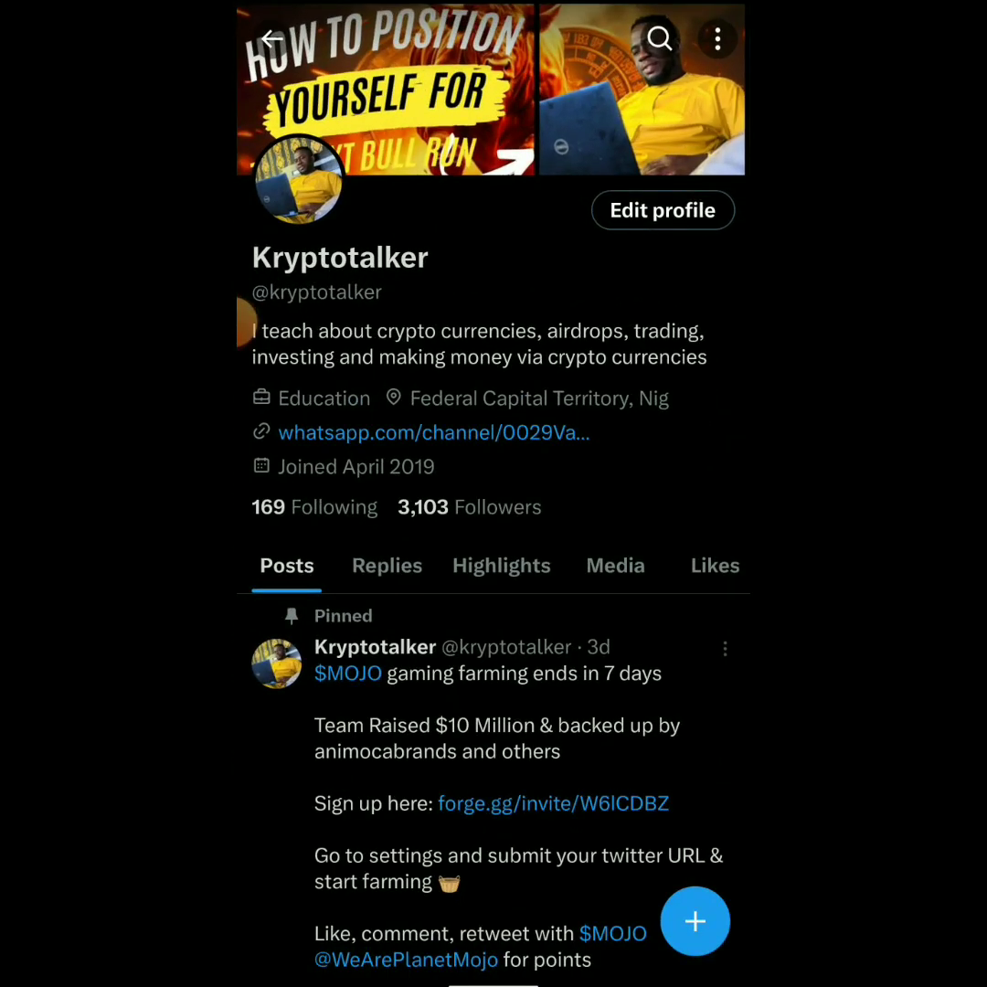
- Search X for the BlockGames account, open its profile, then move to the BlockGames browser page
{"action": "left_click", "coordinate": [270, 38]}
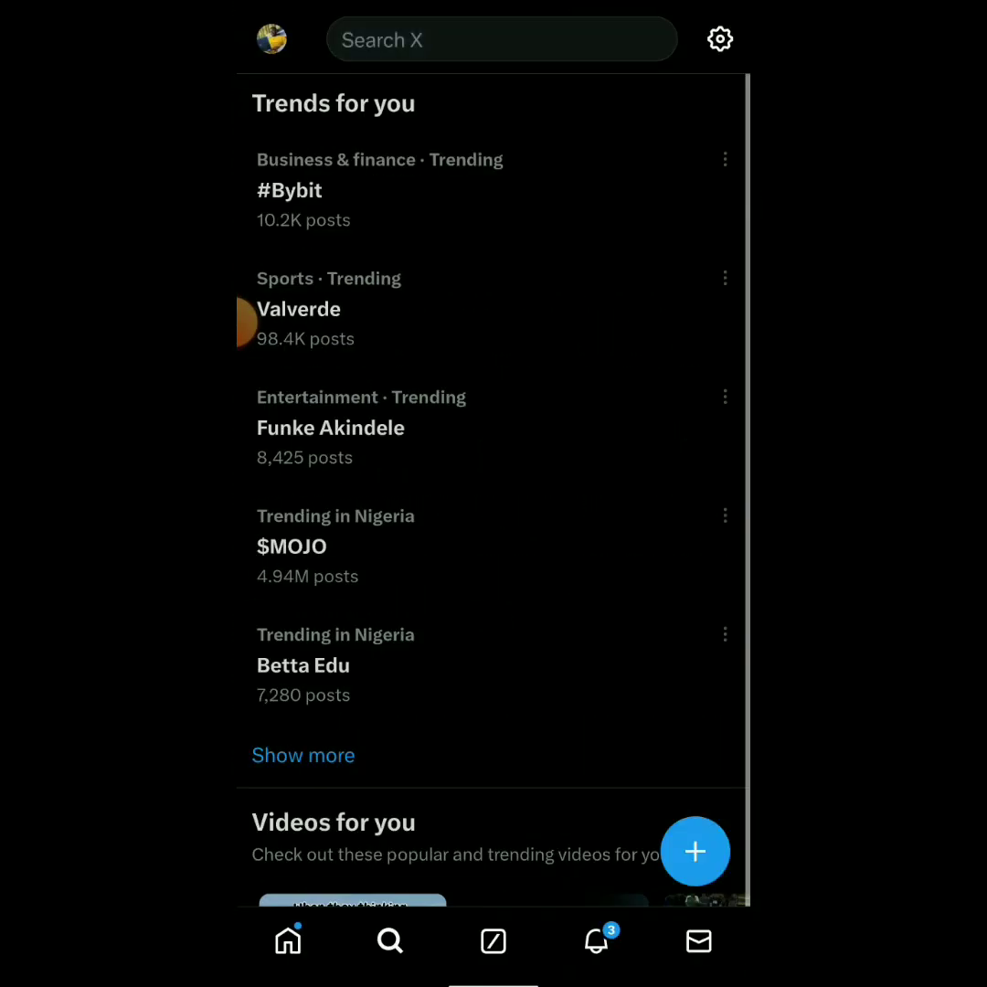
{"action": "left_click", "coordinate": [501, 40]}
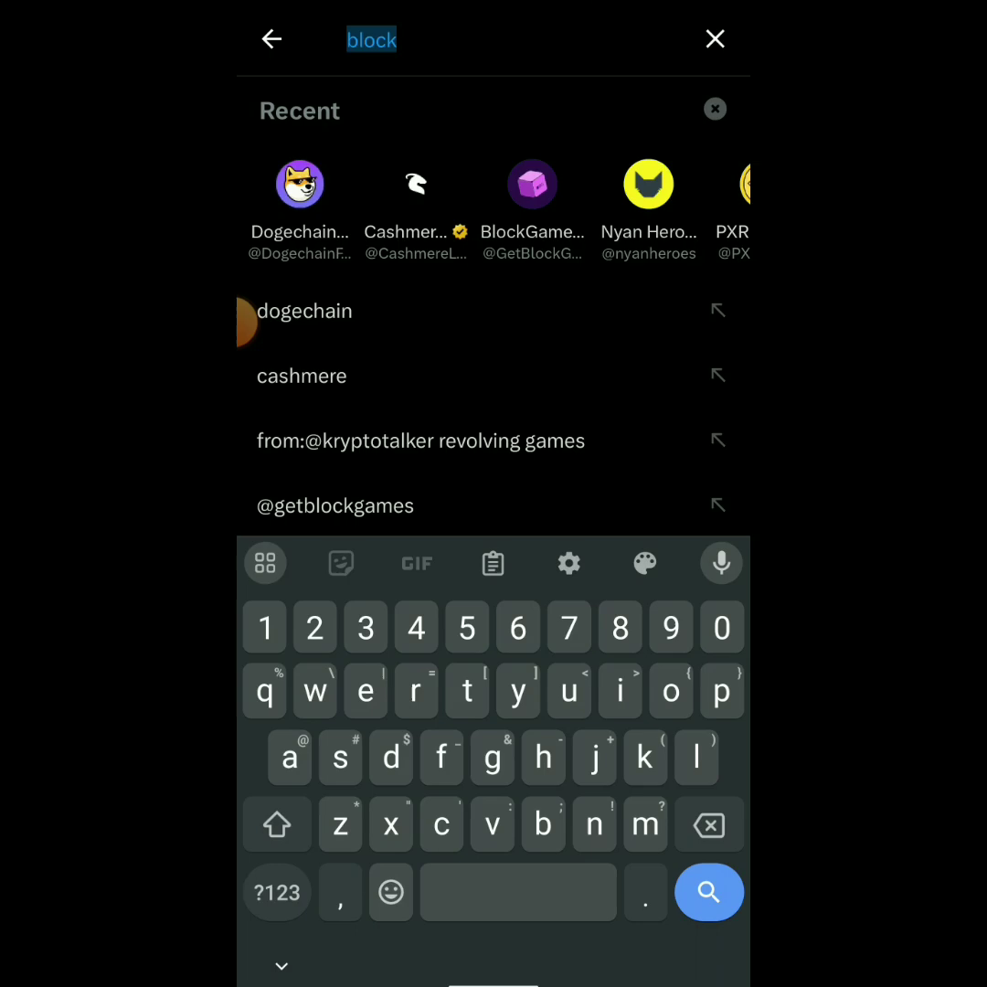
{"action": "left_click", "coordinate": [532, 211]}
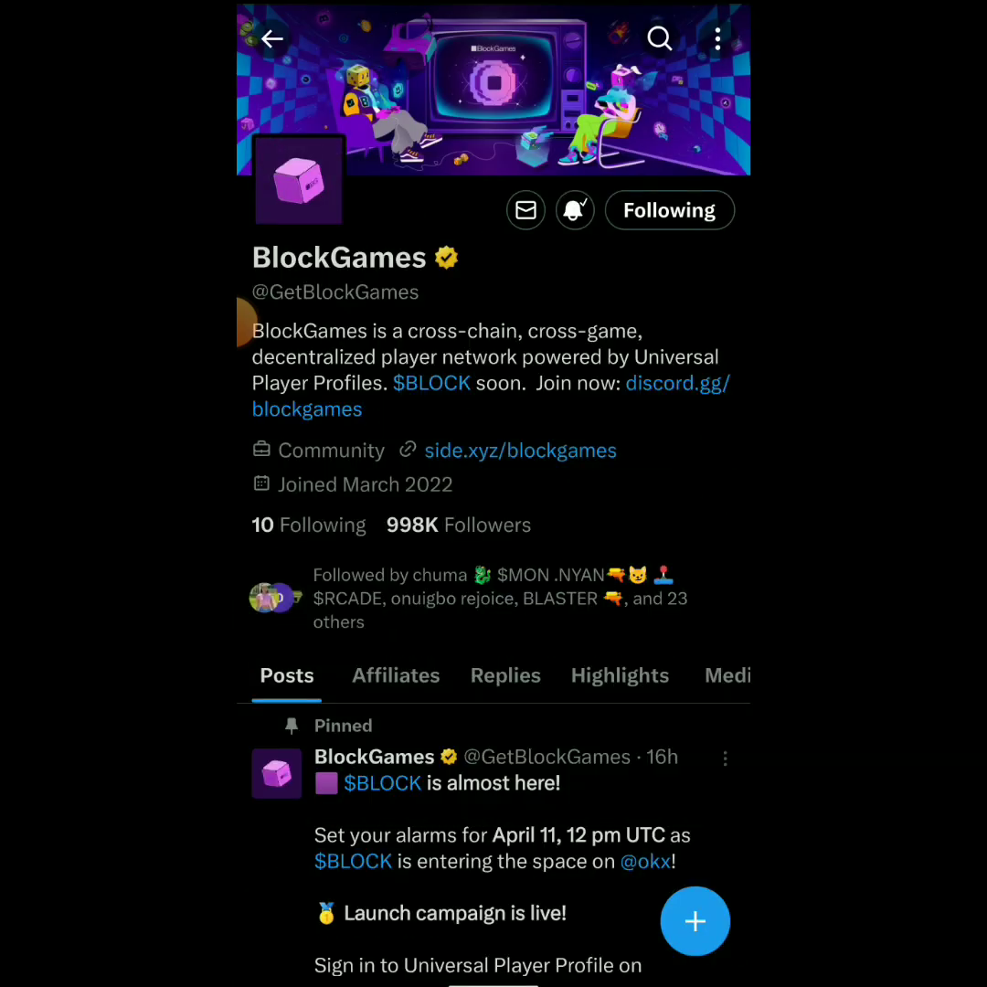
{"action": "scroll", "coordinate": [494, 548], "scroll_direction": "down", "scroll_amount": 3}
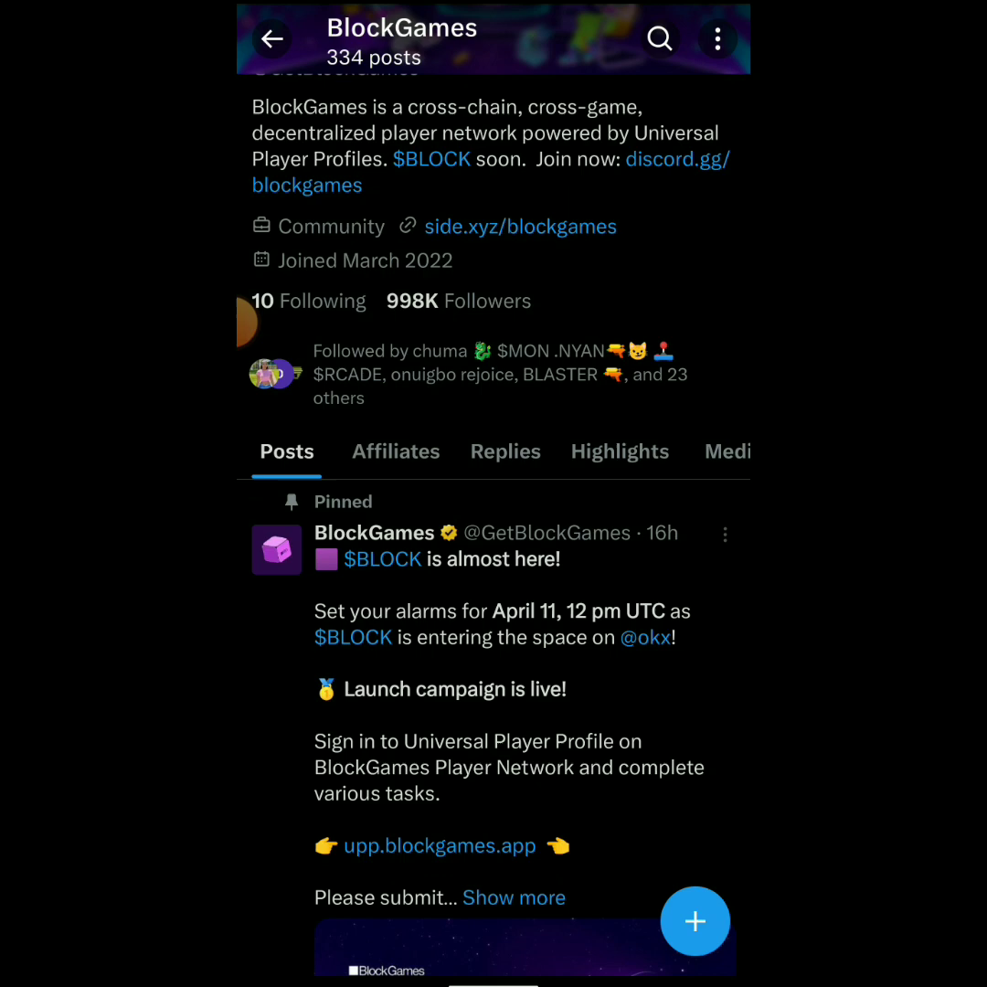
{"action": "left_click", "coordinate": [384, 548]}
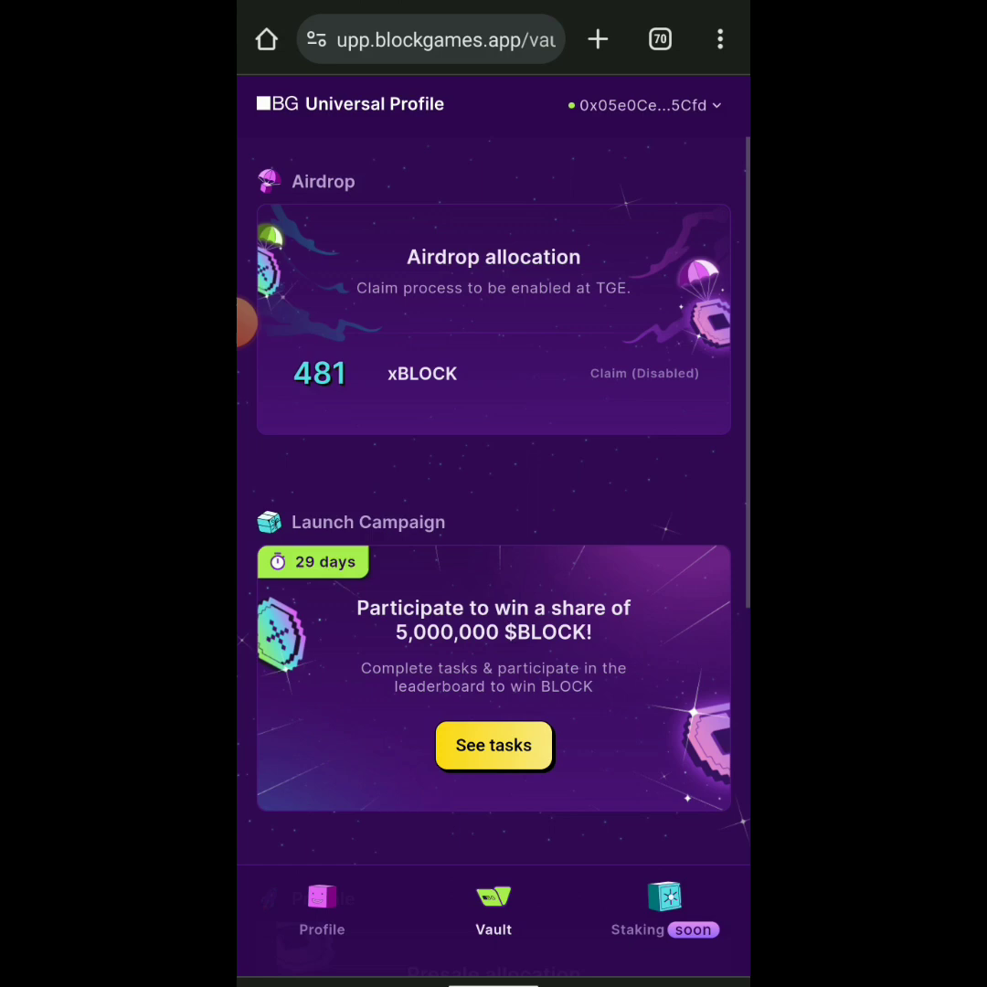
{"action": "left_click_drag", "start_coordinate": [494, 979], "coordinate": [493, 640]}
{"action": "left_click_drag", "start_coordinate": [320, 457], "coordinate": [640, 457]}
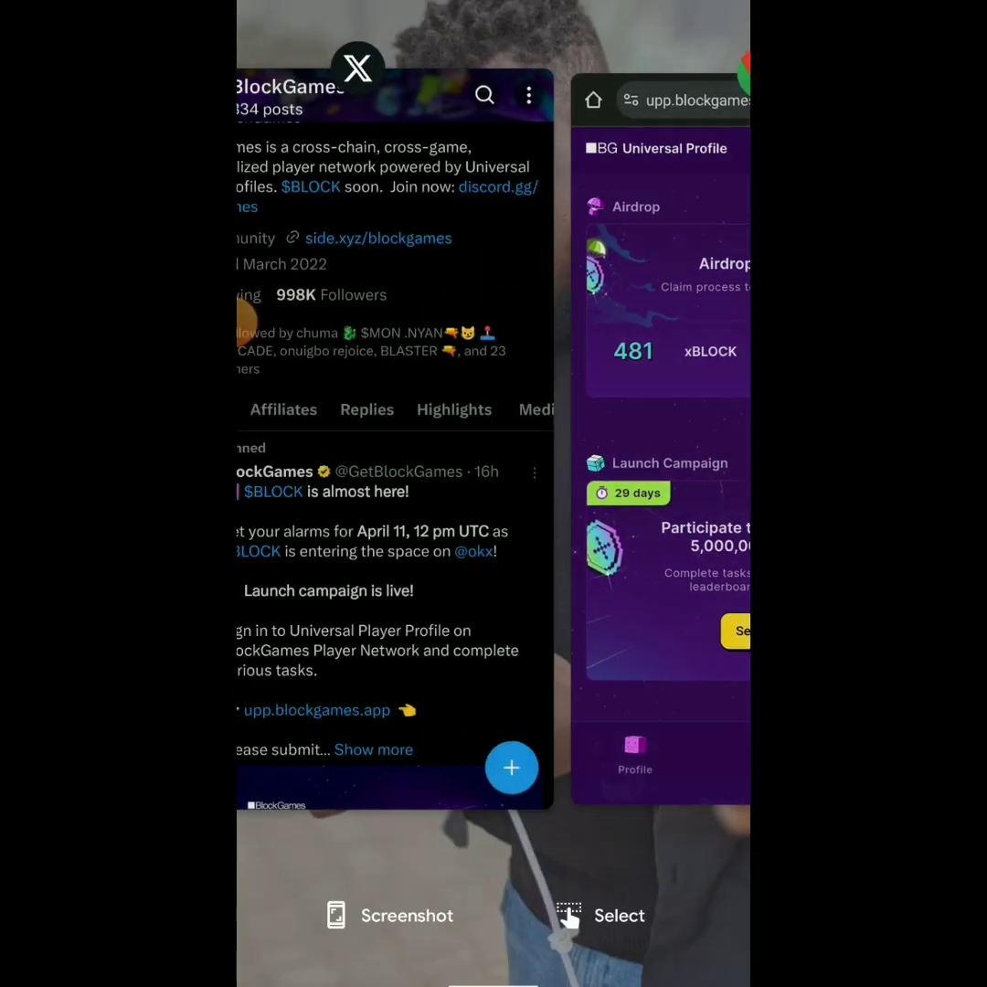
{"action": "left_click", "coordinate": [494, 439]}
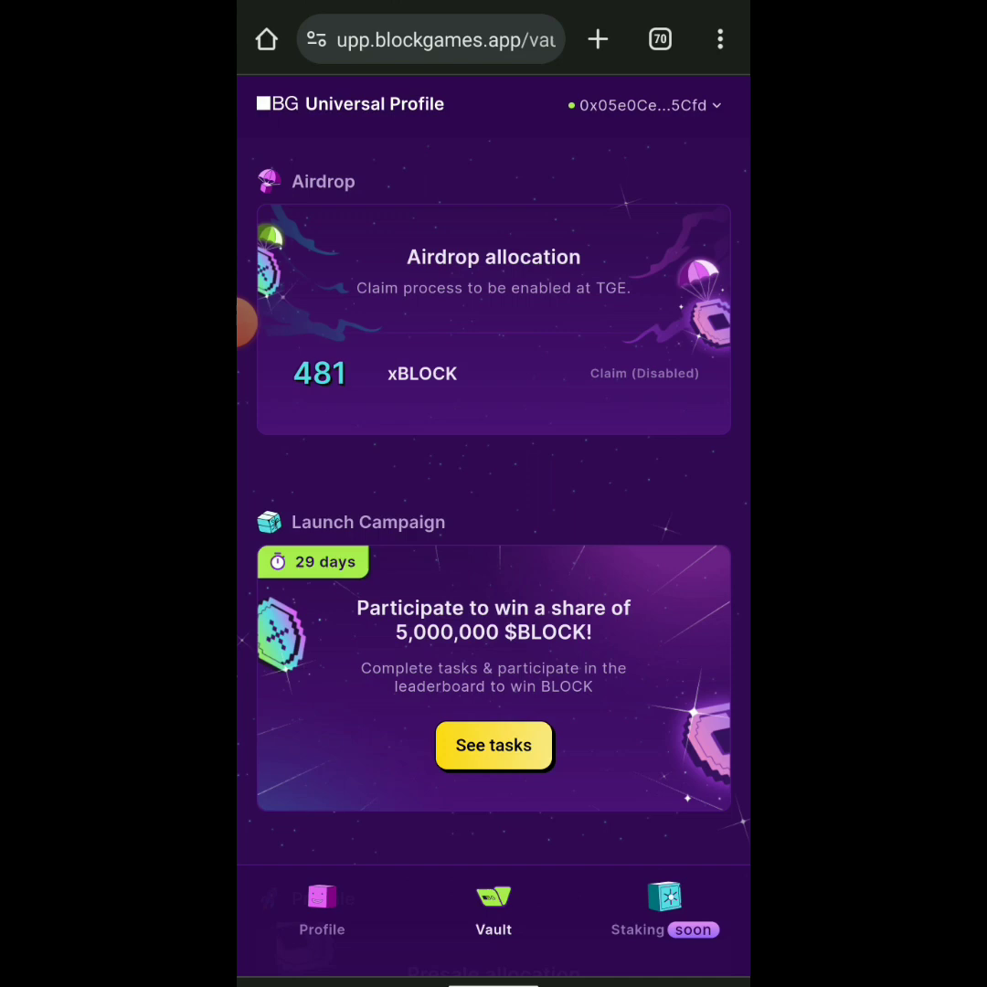
- Leave Chrome through recent apps and return to BlockGames' profile in the X app
{"action": "left_click", "coordinate": [247, 321]}
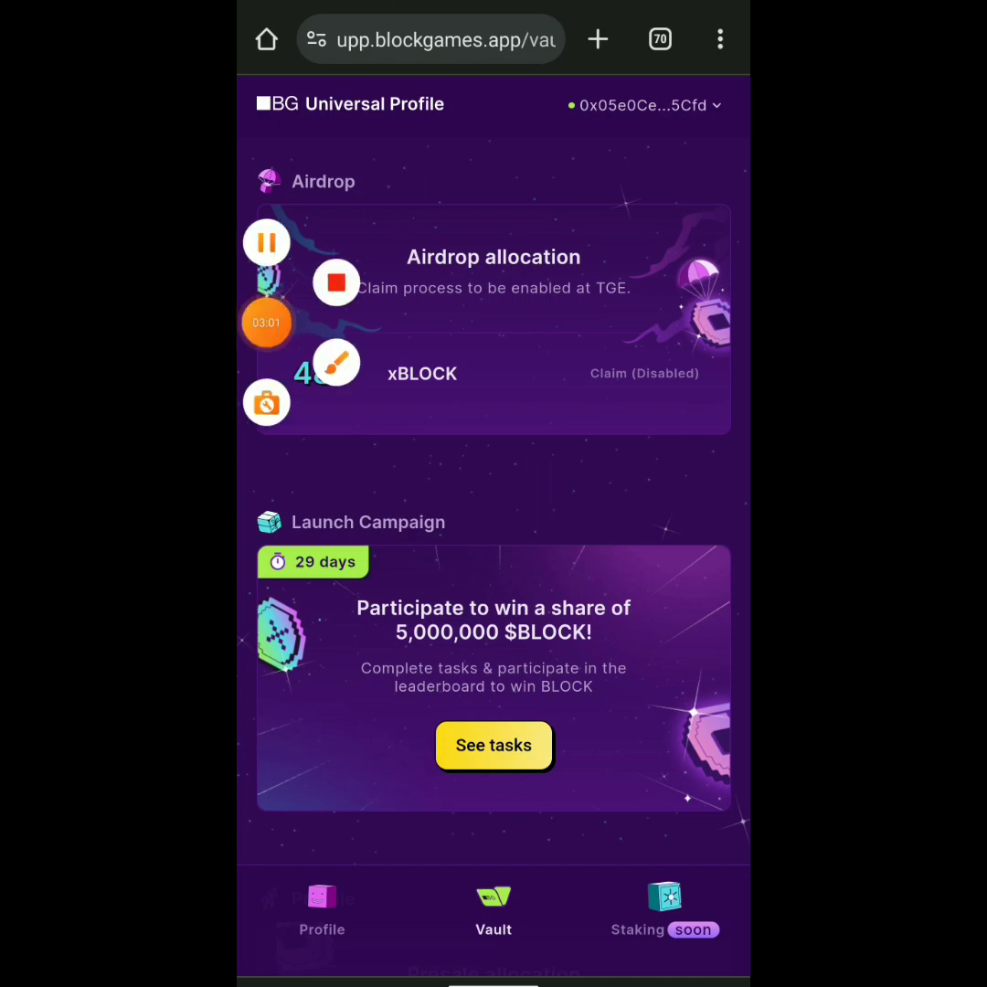
{"action": "left_click", "coordinate": [266, 322]}
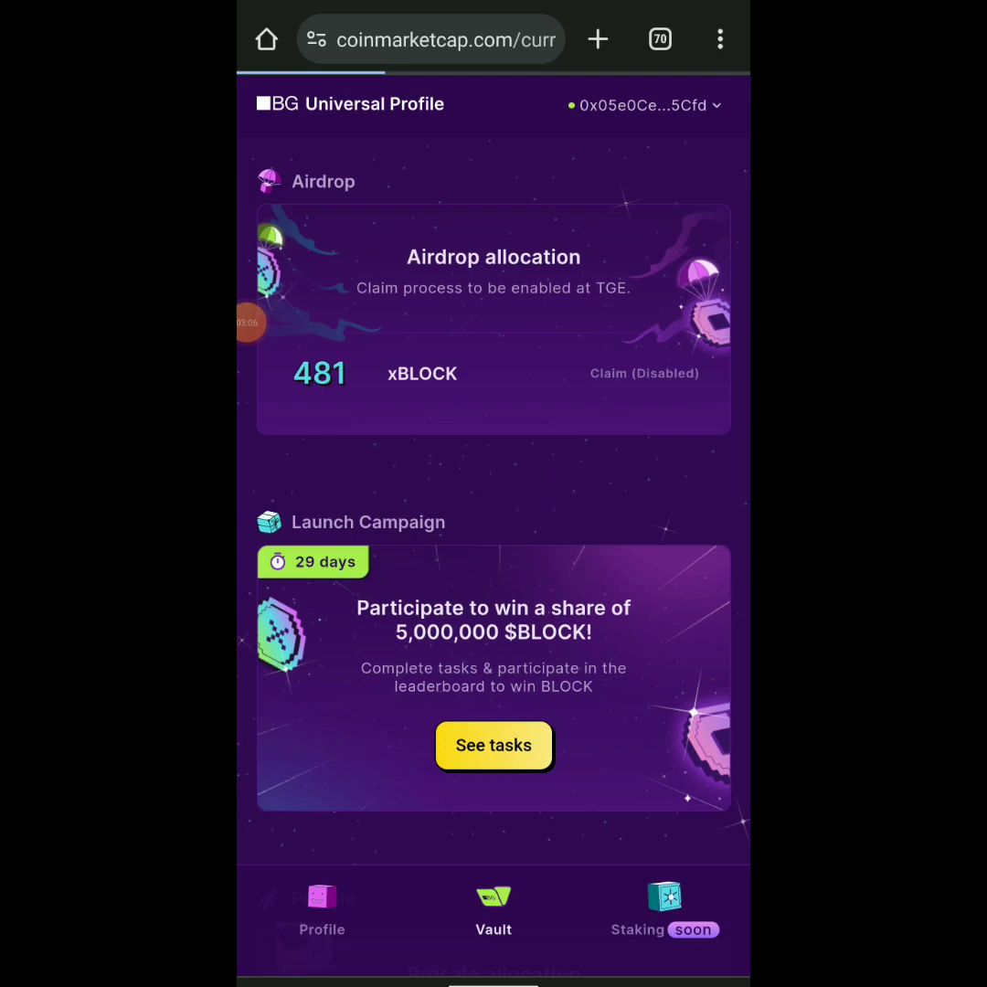
{"action": "left_click", "coordinate": [445, 39]}
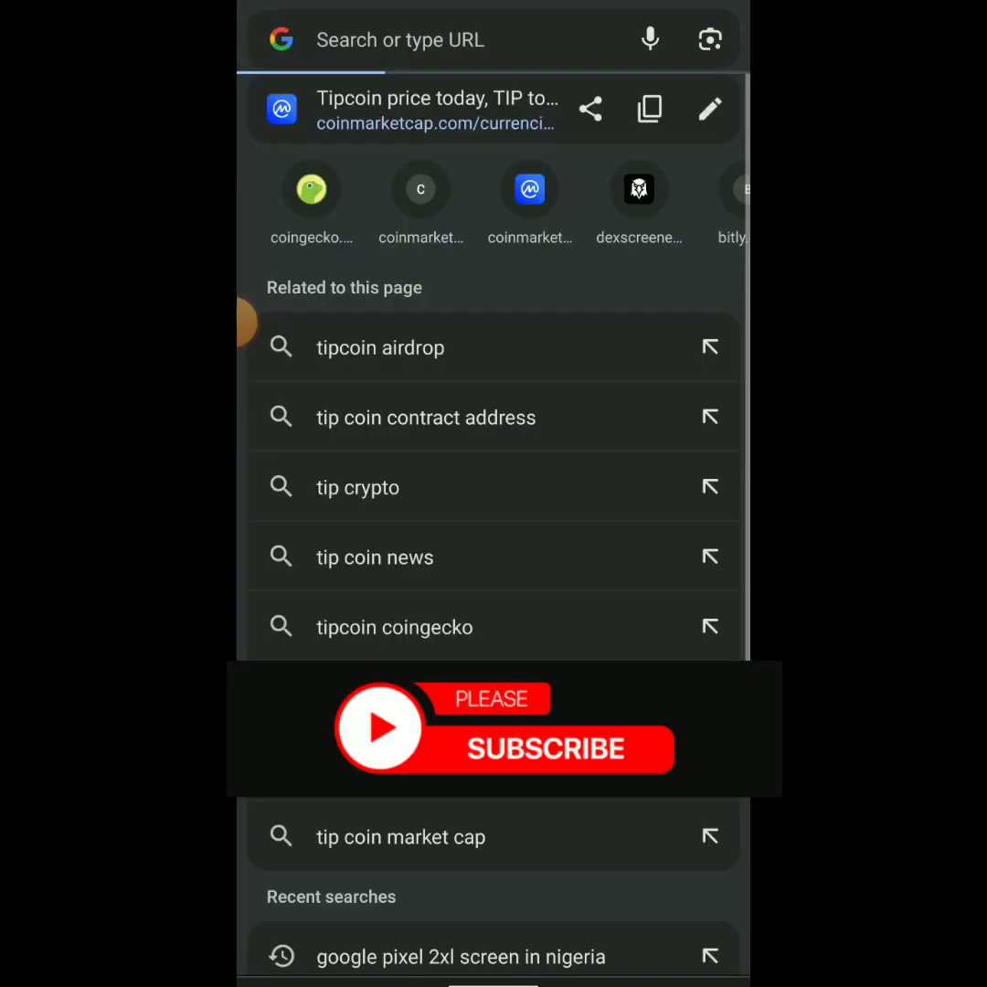
{"action": "key", "text": "super"}
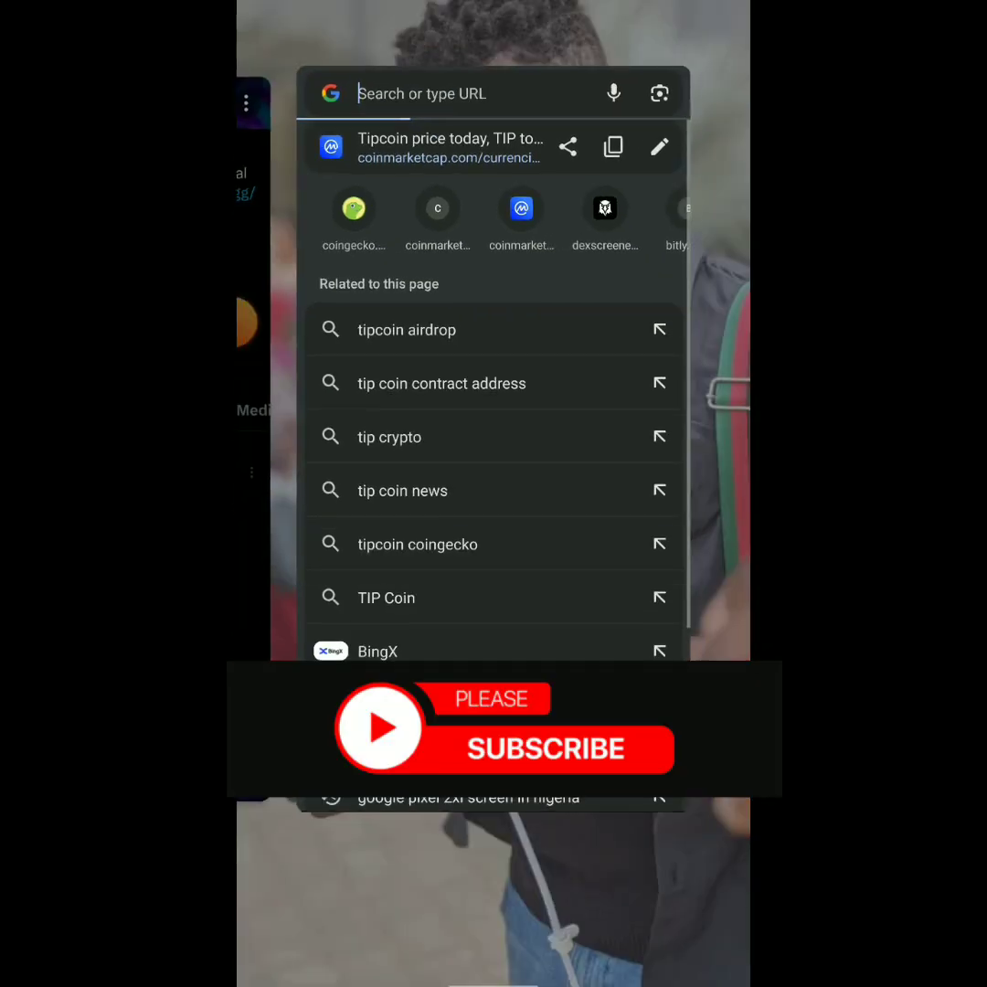
{"action": "mouse_move", "coordinate": [640, 366]}
{"action": "left_mouse_down"}
{"action": "mouse_move", "coordinate": [320, 366]}
{"action": "mouse_move", "coordinate": [640, 365]}
{"action": "left_mouse_up"}
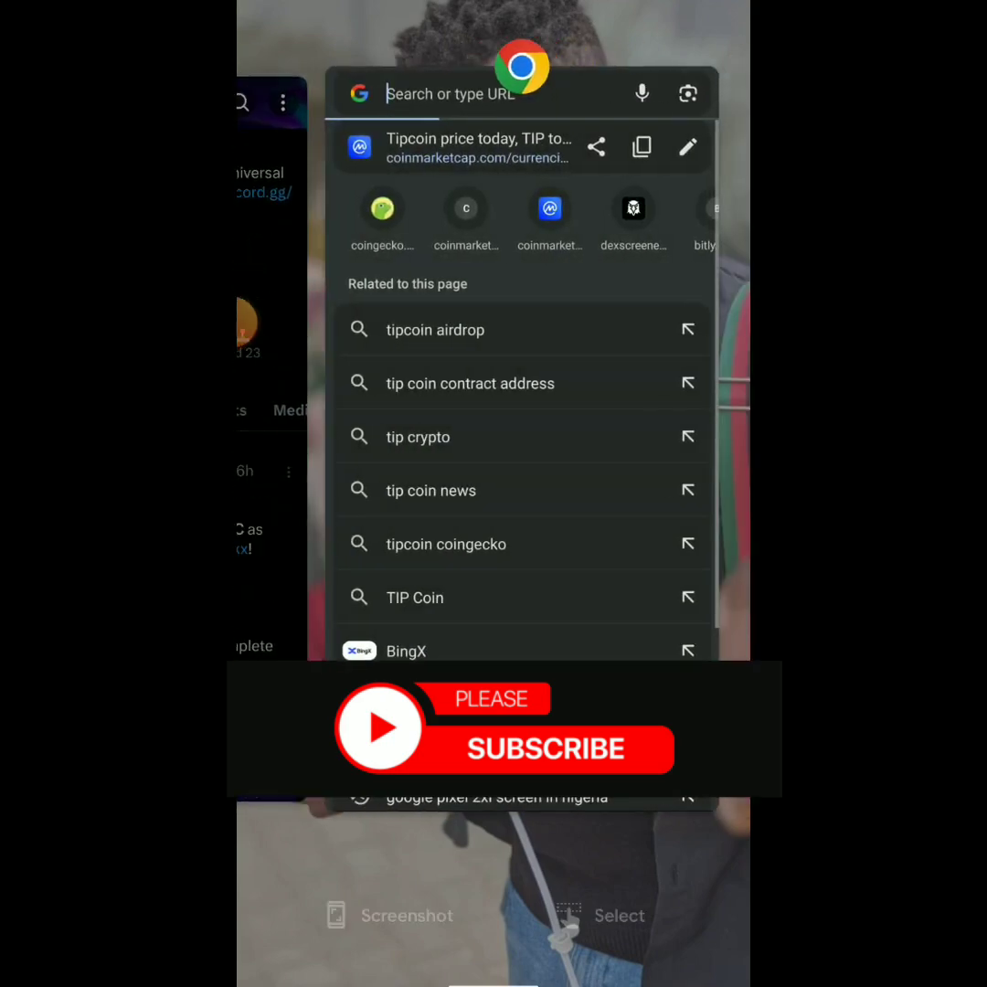
{"action": "left_click", "coordinate": [420, 366]}
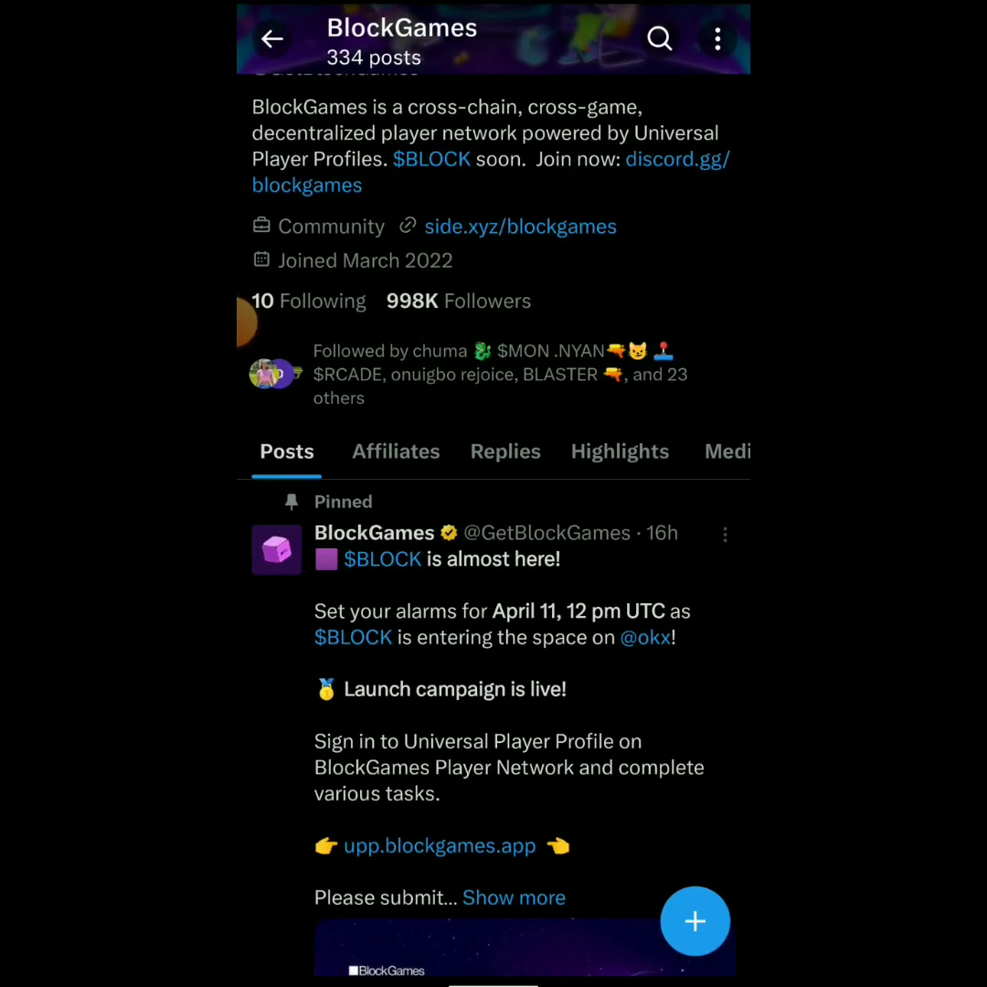
{"action": "left_click_drag", "start_coordinate": [494, 731], "coordinate": [494, 274]}
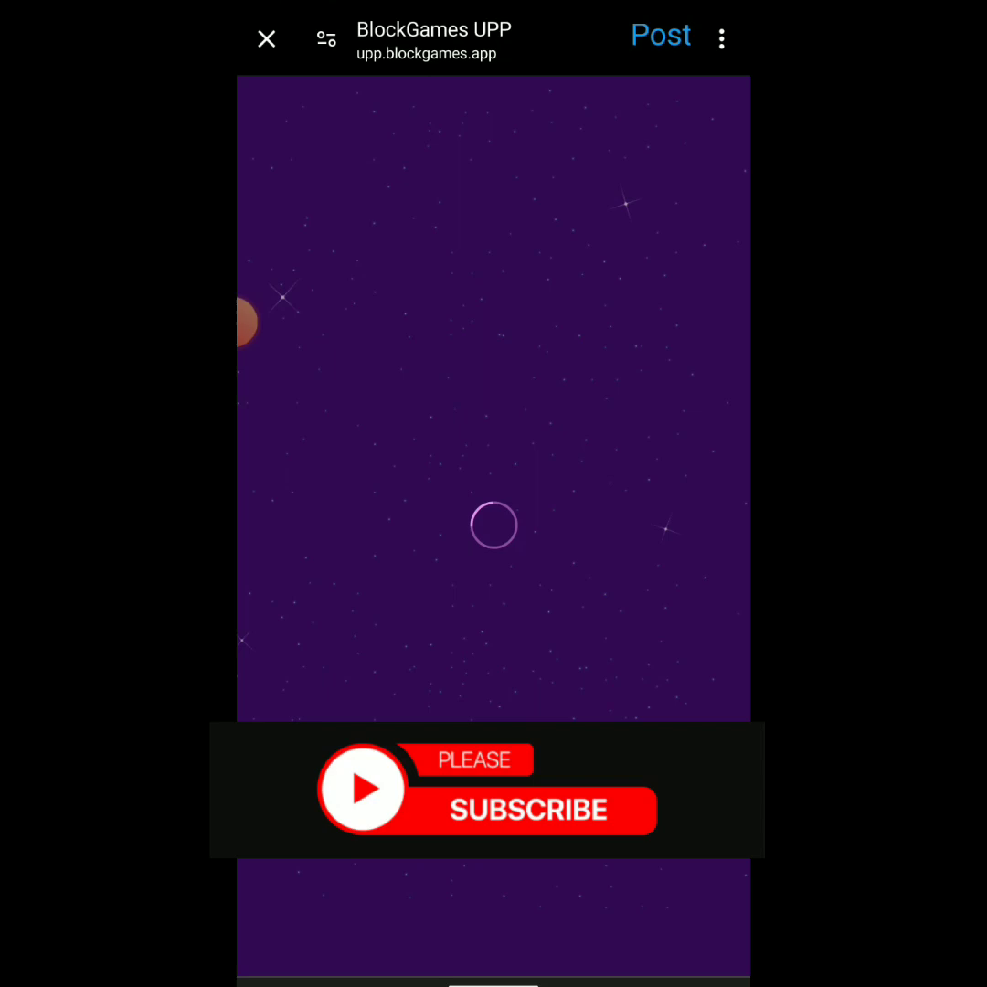
- Copy the BlockGames profile page link from the ⋮ menu and switch across to Chrome
{"action": "left_click", "coordinate": [721, 36]}
{"action": "left_click", "coordinate": [481, 222]}
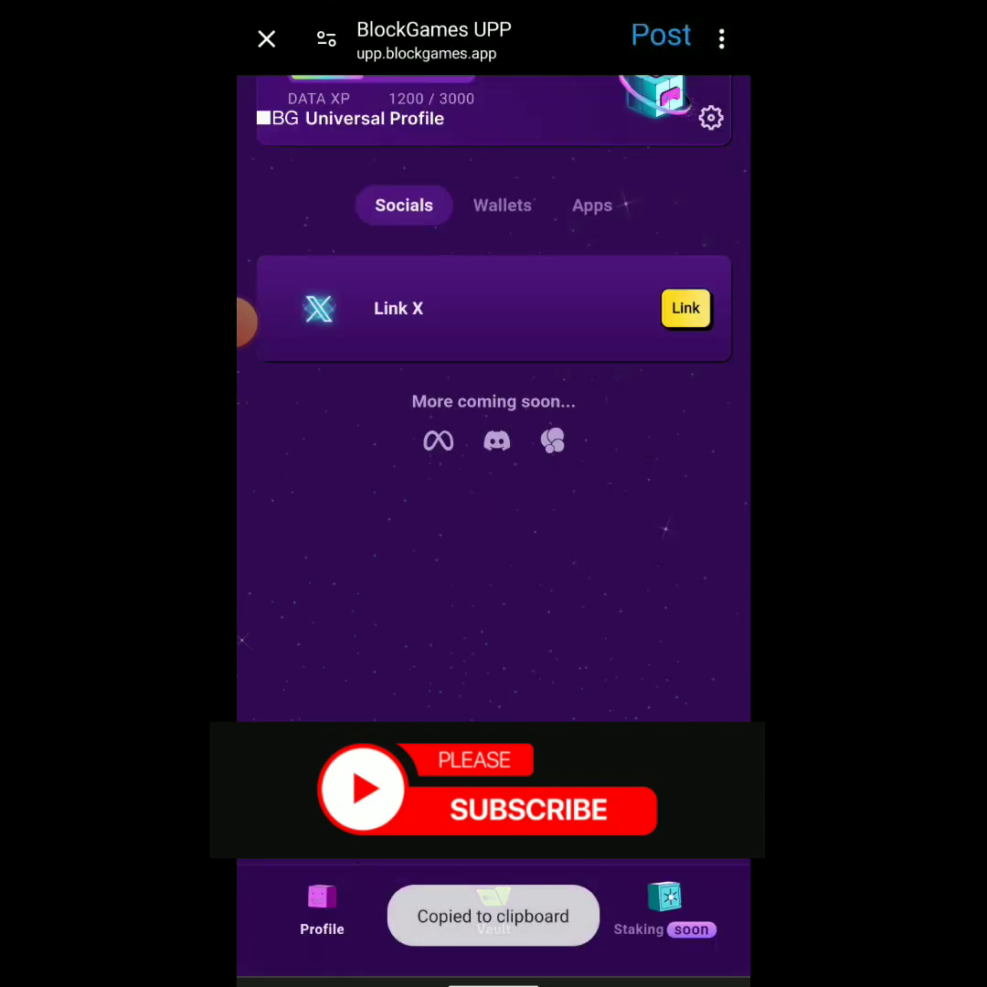
{"action": "key", "text": "super"}
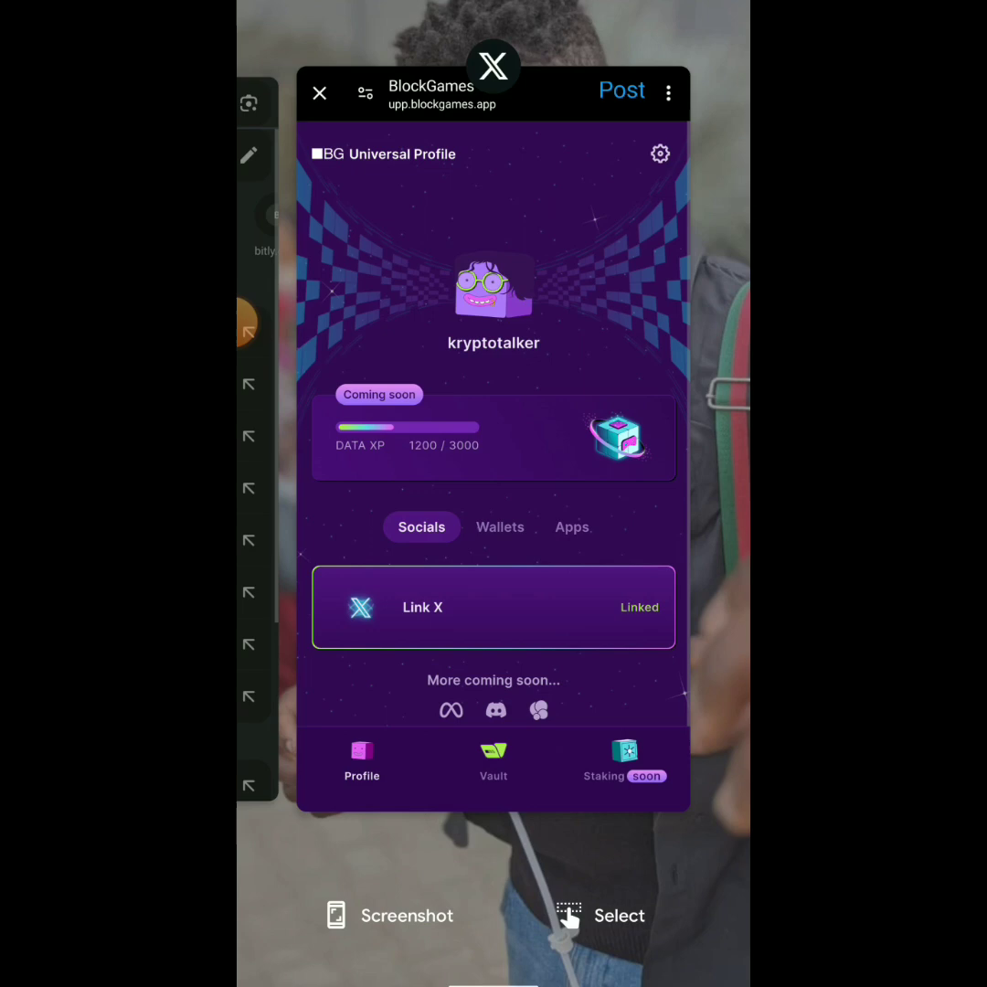
{"action": "left_click", "coordinate": [494, 439]}
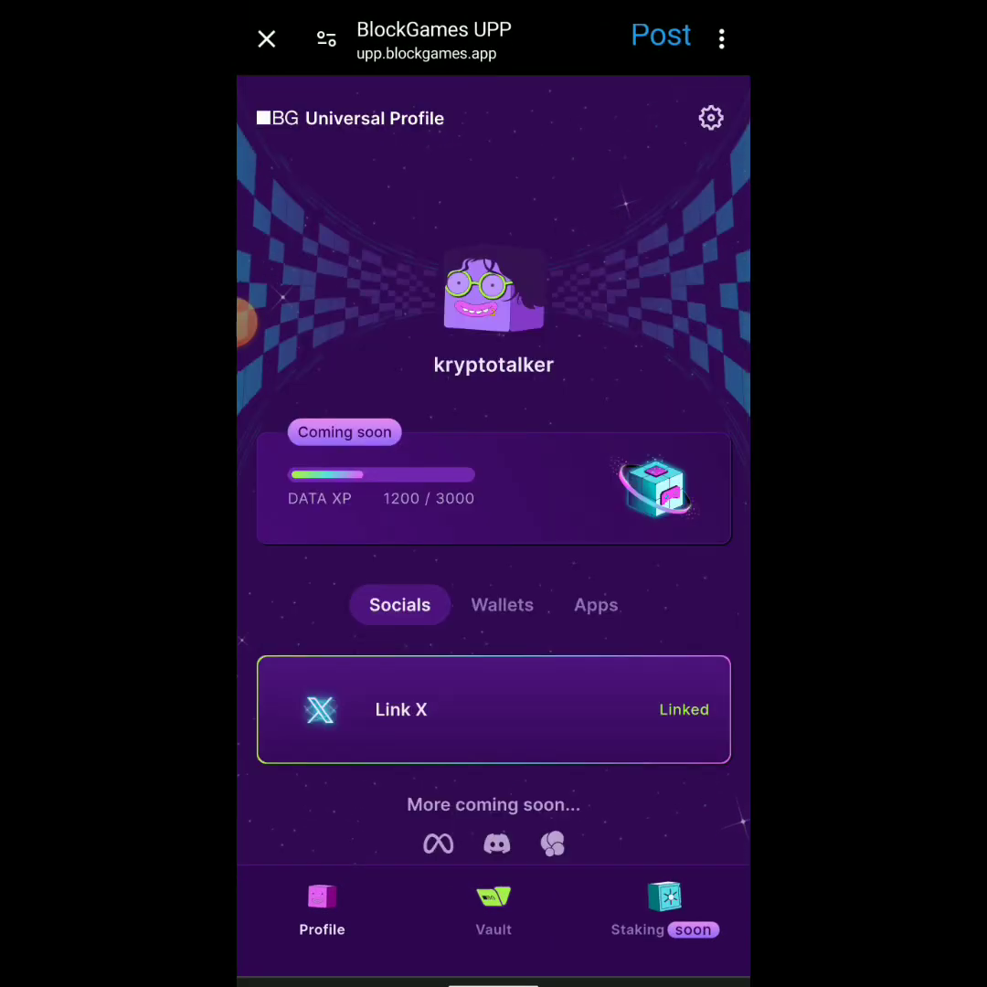
{"action": "left_click_drag", "start_coordinate": [365, 978], "coordinate": [640, 979]}
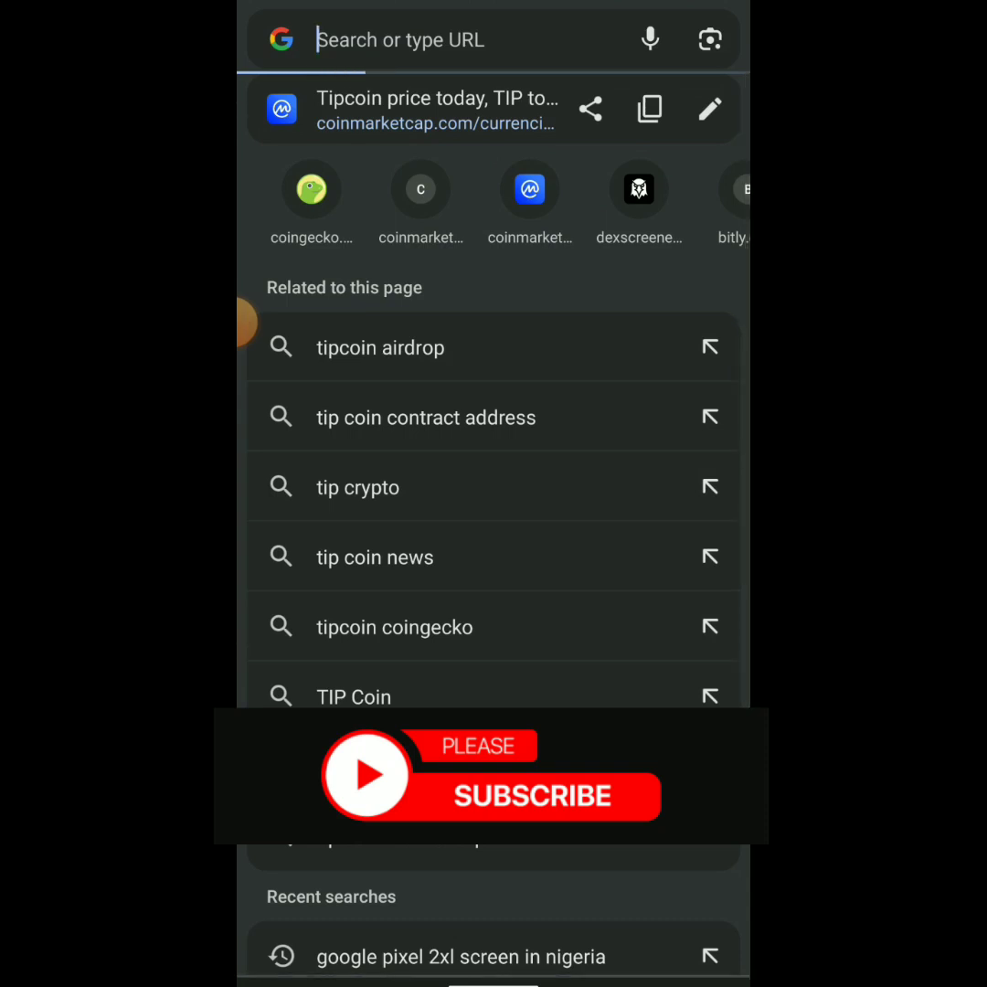
- Paste the upp.blockgames.app link into Chrome's address bar with 'vault' appended and load it
{"action": "left_click", "coordinate": [402, 40]}
{"action": "left_click", "coordinate": [267, 96]}
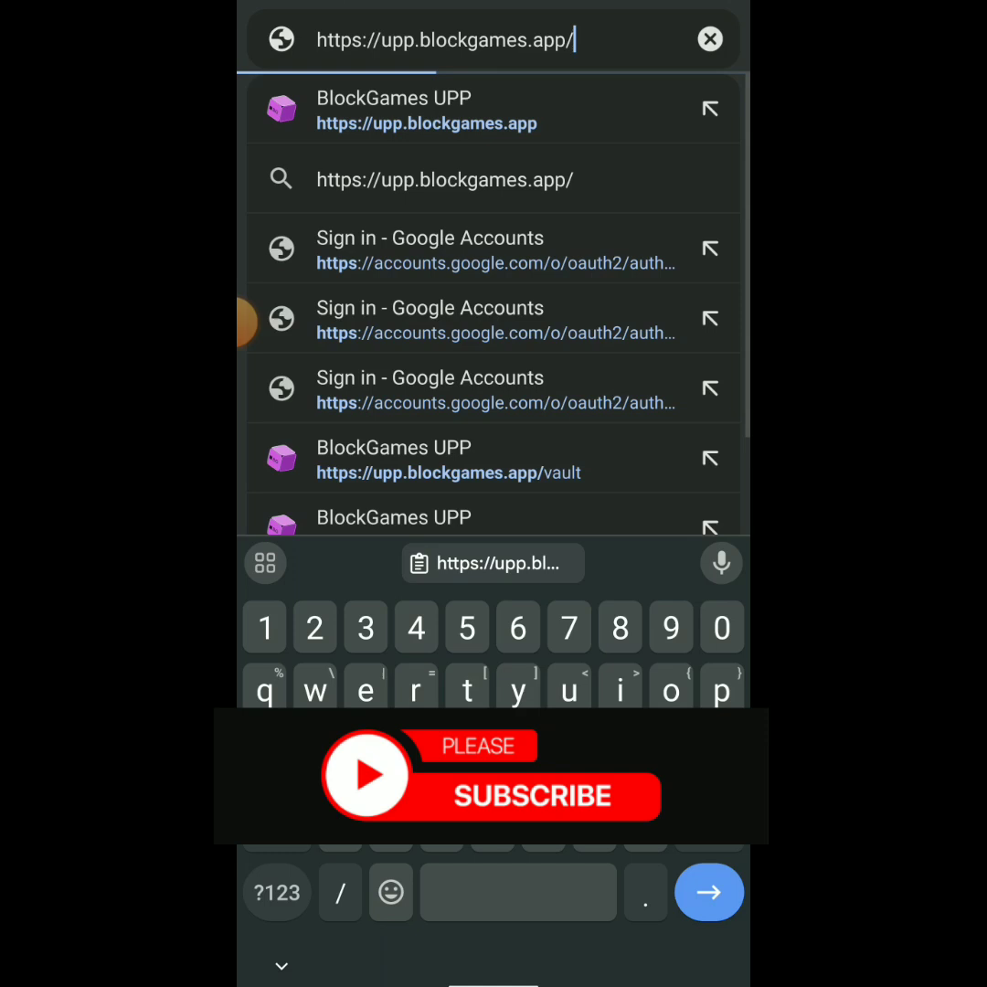
{"action": "type", "text": "vault"}
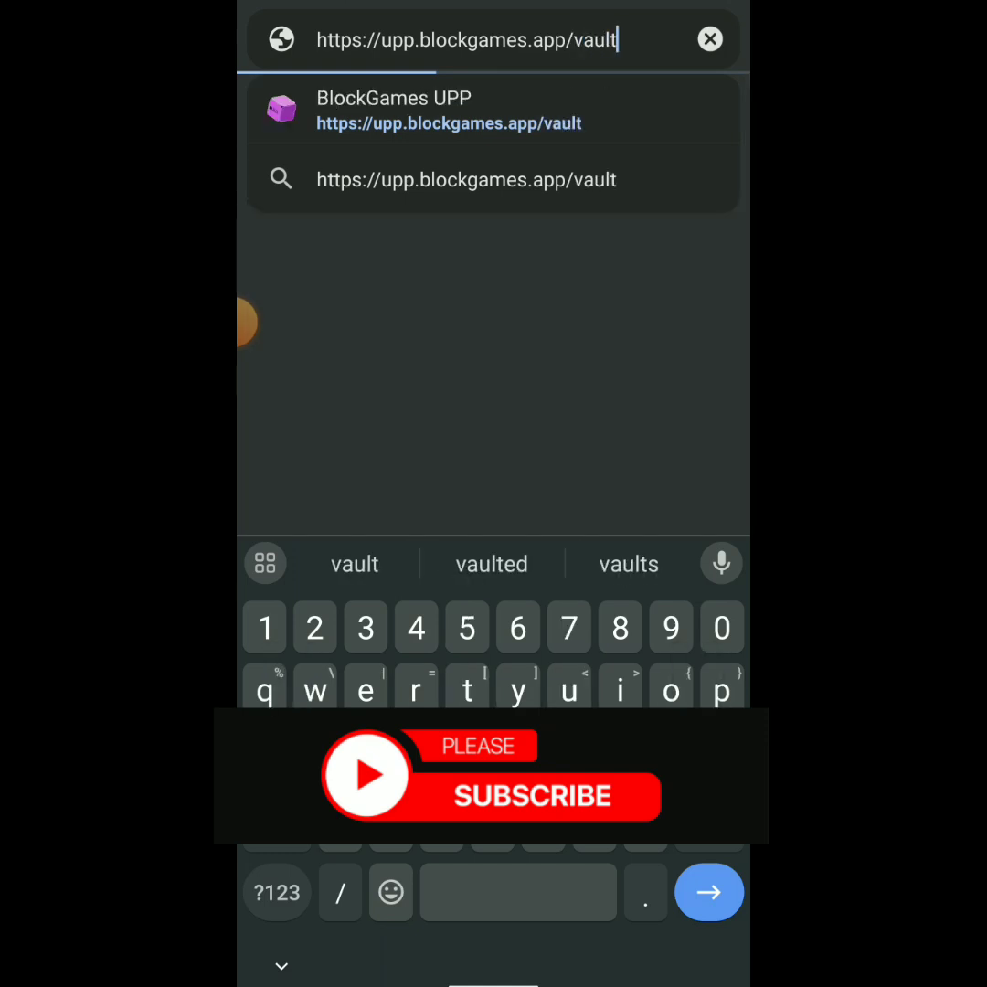
{"action": "key", "text": "Return"}
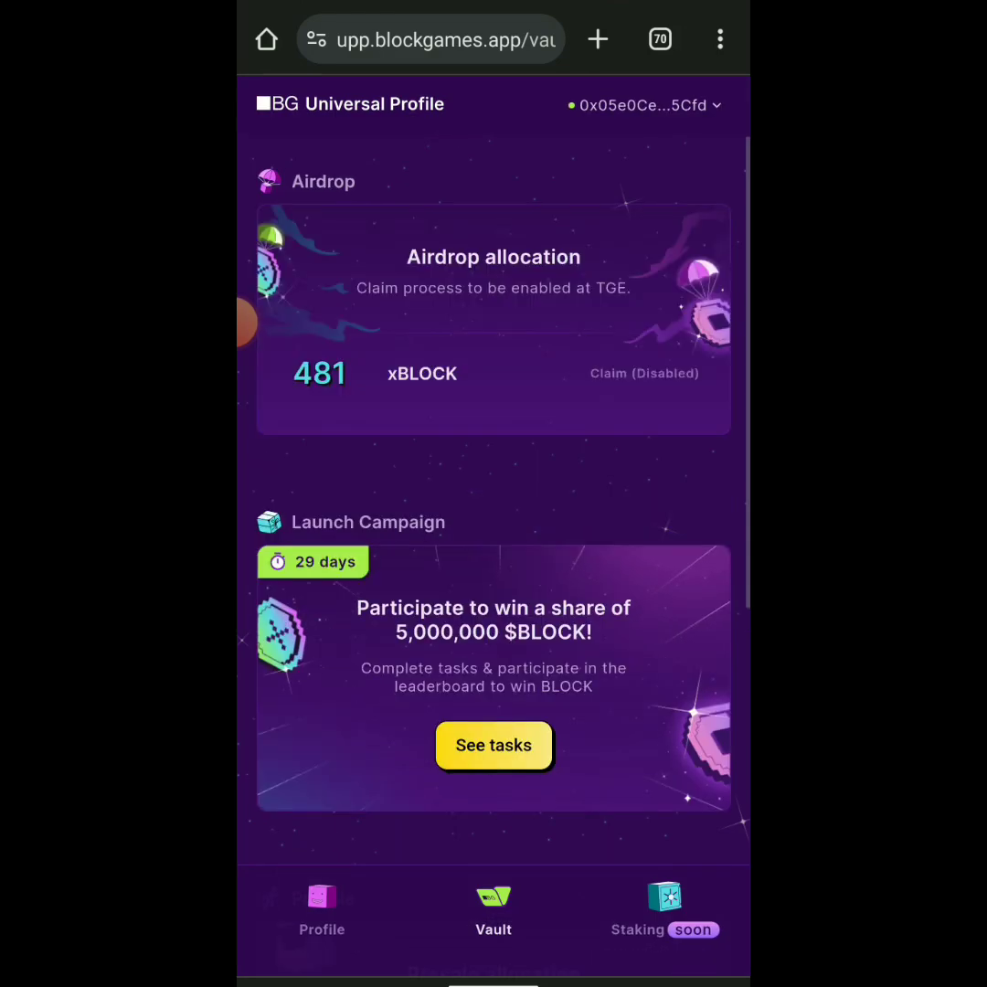
- Open the connected wallet's address dropdown at top right to reveal Disconnect
{"action": "left_click", "coordinate": [644, 105]}
{"action": "left_click", "coordinate": [245, 322]}
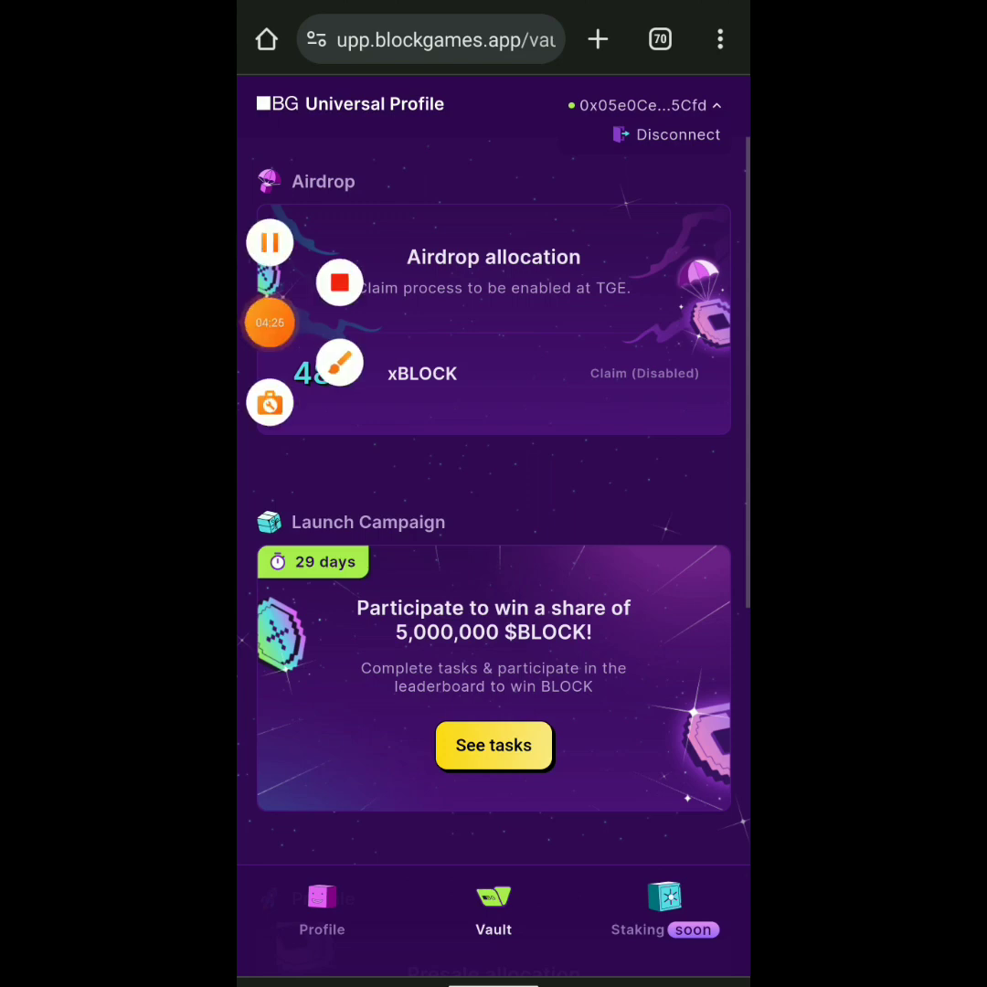
{"action": "left_click", "coordinate": [340, 365]}
{"action": "mouse_move", "coordinate": [269, 397]}
{"action": "left_mouse_down"}
{"action": "mouse_move", "coordinate": [445, 423]}
{"action": "mouse_move", "coordinate": [438, 430]}
{"action": "left_mouse_up"}
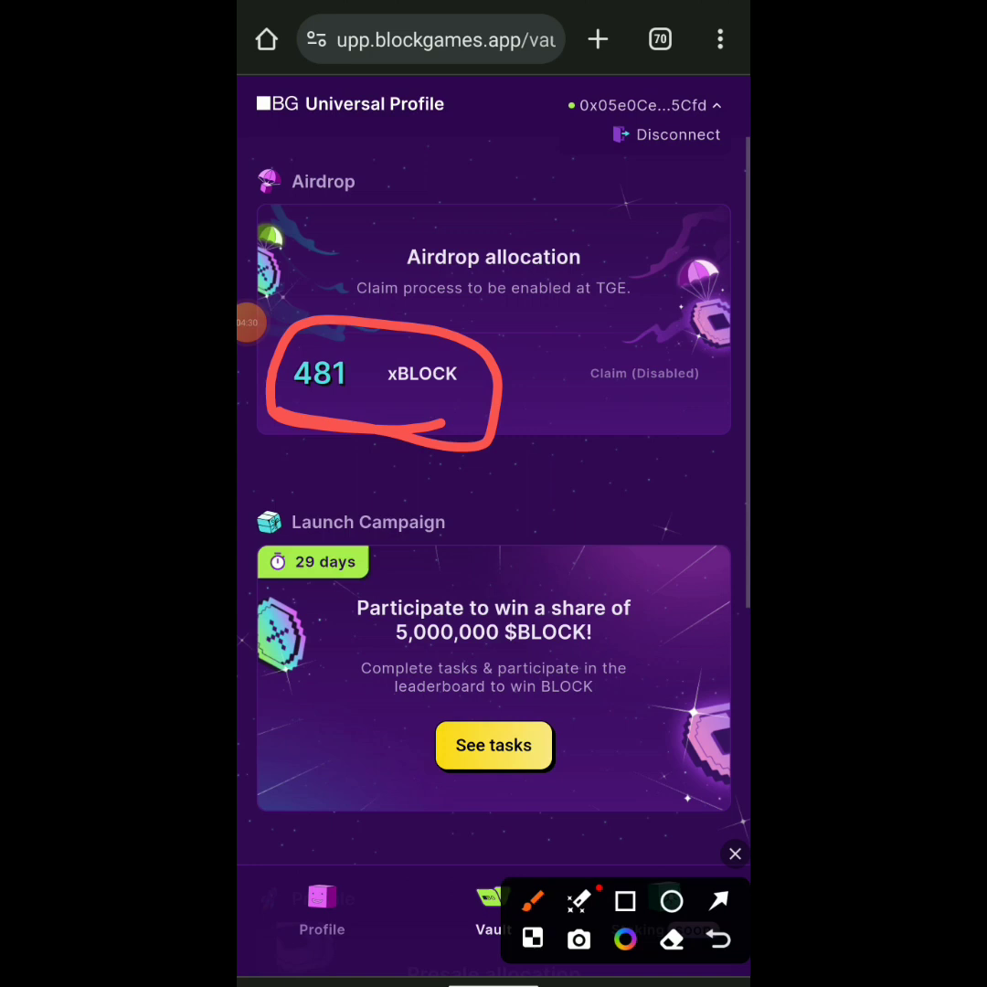
{"action": "left_click", "coordinate": [736, 854]}
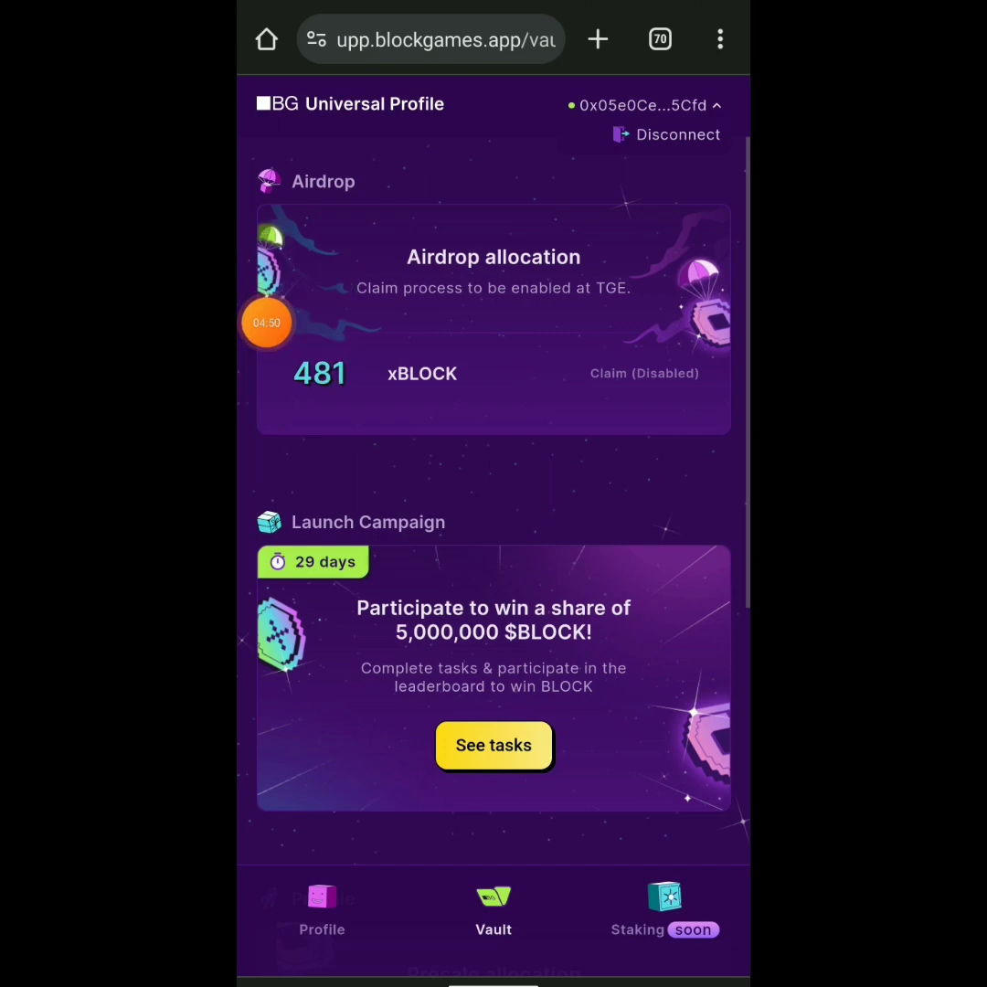
{"action": "left_click", "coordinate": [266, 322]}
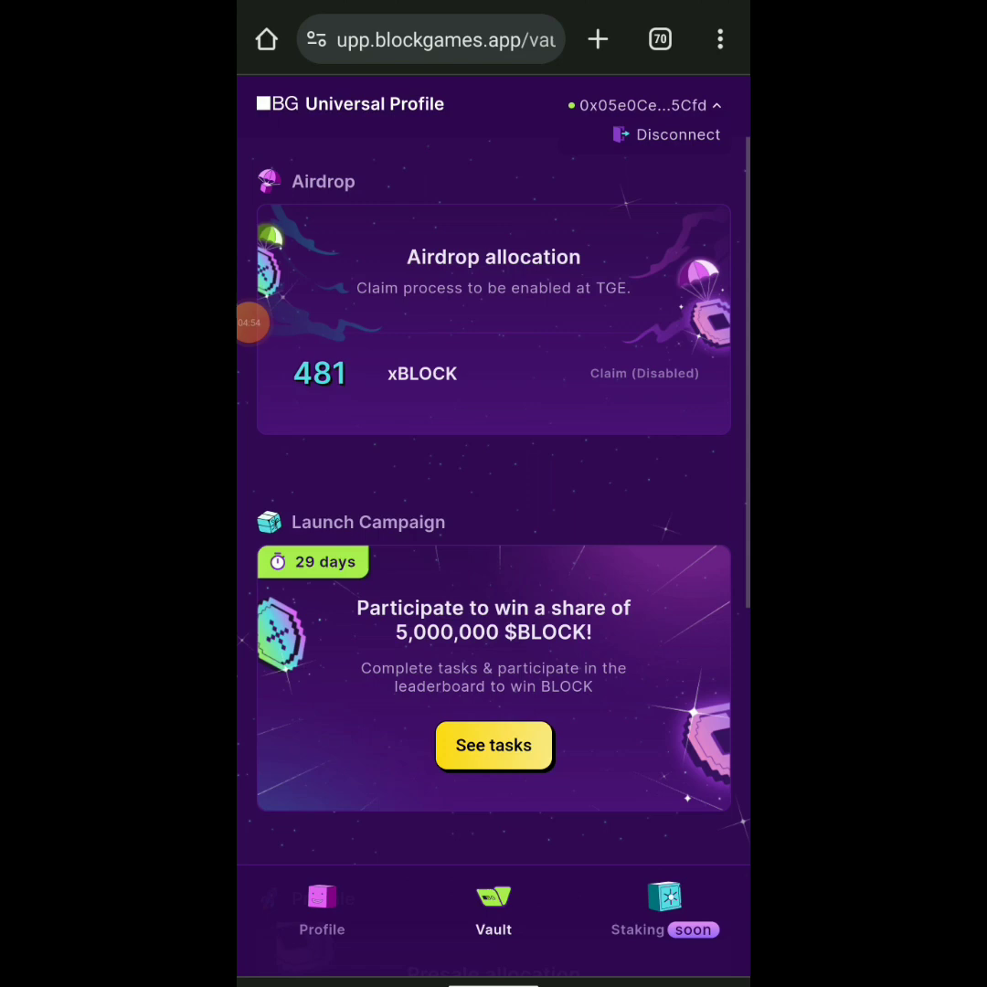
{"action": "left_click", "coordinate": [340, 364]}
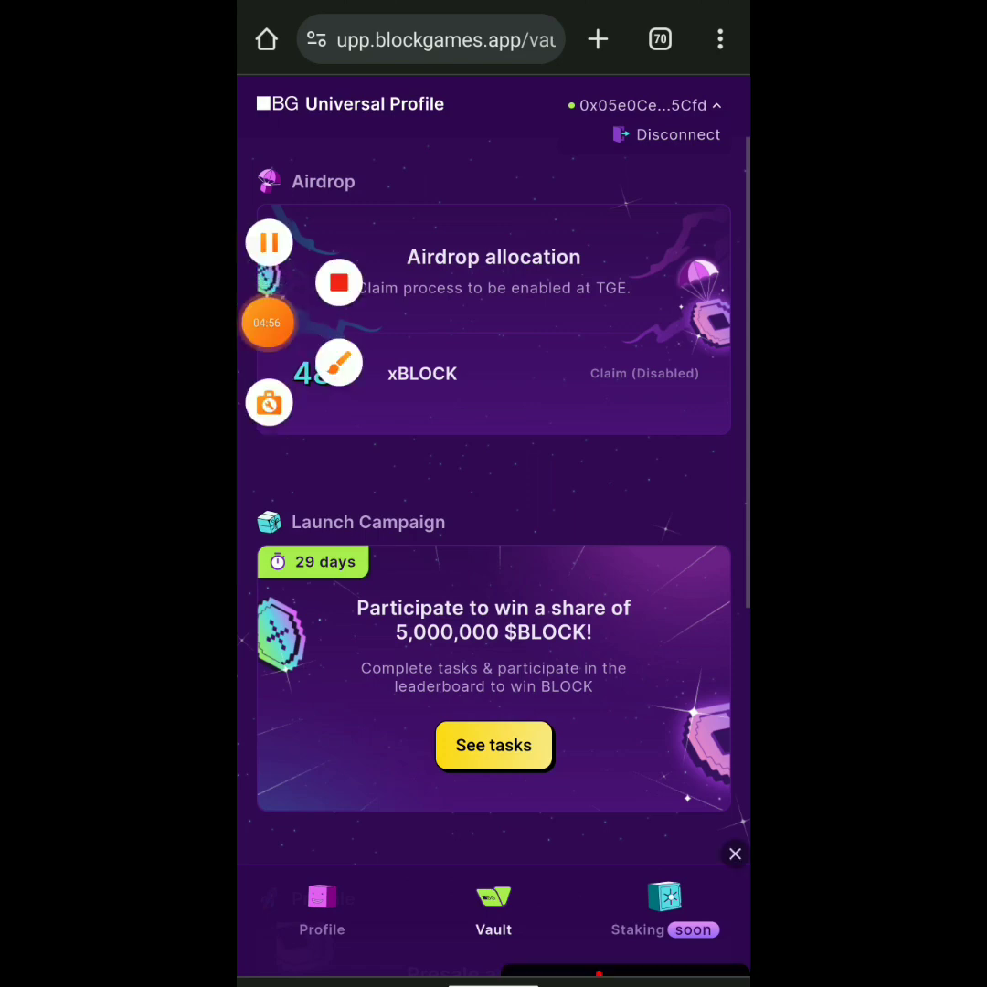
{"action": "left_click_drag", "start_coordinate": [484, 809], "coordinate": [576, 708]}
{"action": "left_click_drag", "start_coordinate": [484, 809], "coordinate": [613, 713]}
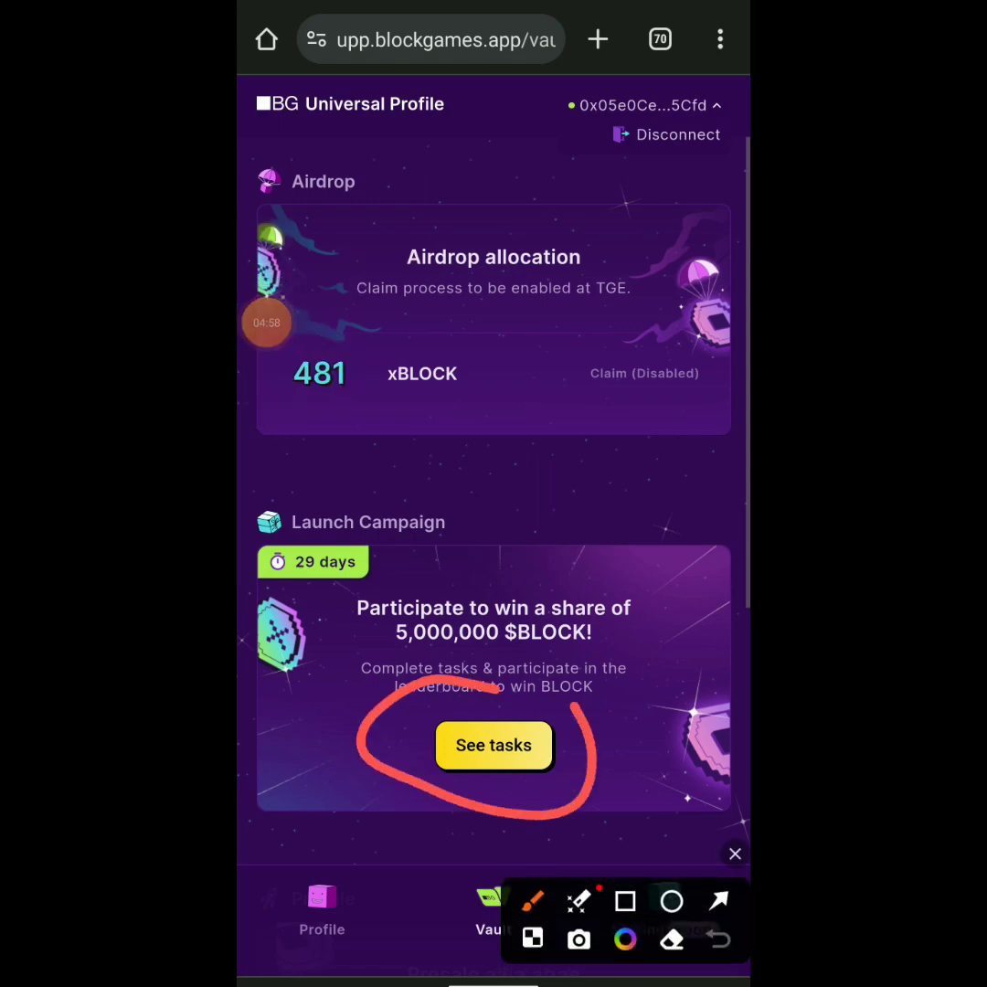
{"action": "left_click", "coordinate": [735, 854]}
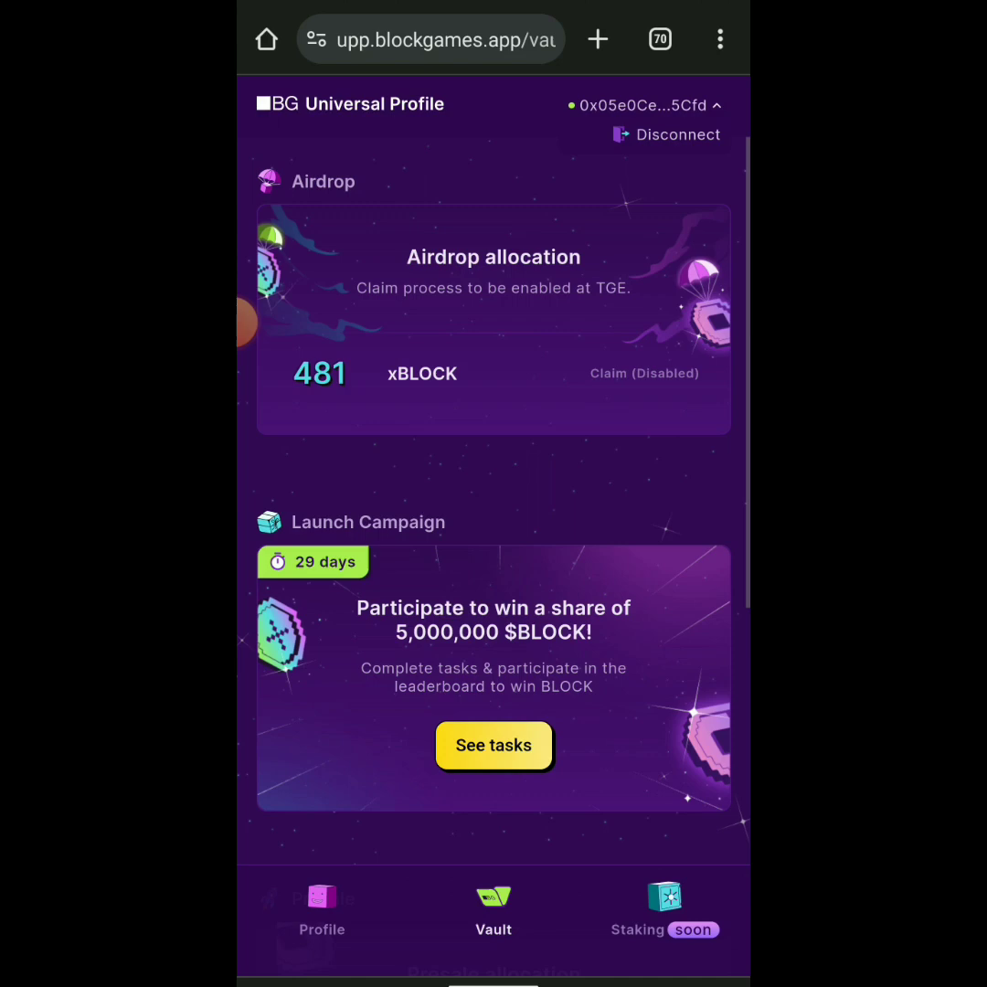
{"action": "left_click", "coordinate": [245, 322]}
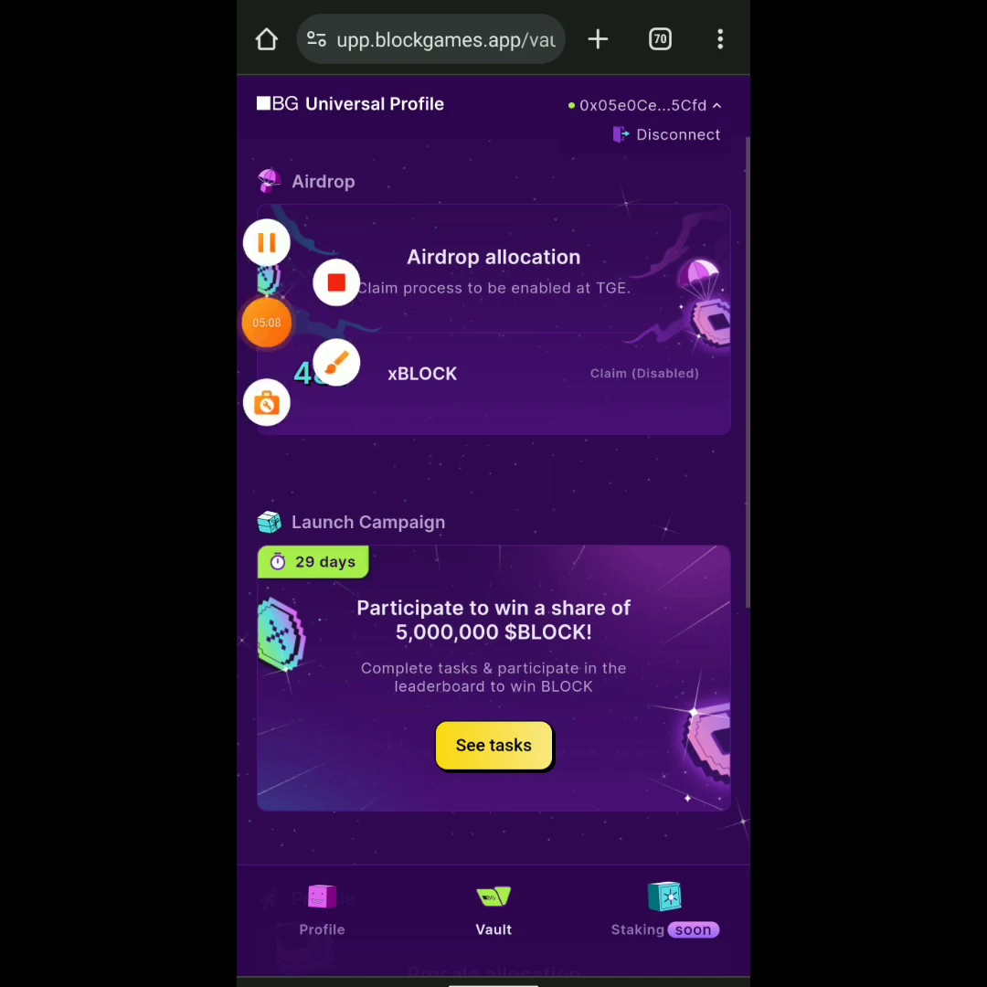
{"action": "left_click", "coordinate": [283, 306]}
{"action": "mouse_move", "coordinate": [355, 468]}
{"action": "left_mouse_down"}
{"action": "mouse_move", "coordinate": [512, 482]}
{"action": "mouse_move", "coordinate": [677, 548]}
{"action": "mouse_move", "coordinate": [594, 805]}
{"action": "mouse_move", "coordinate": [311, 713]}
{"action": "mouse_move", "coordinate": [356, 452]}
{"action": "left_mouse_up"}
{"action": "left_click", "coordinate": [735, 854]}
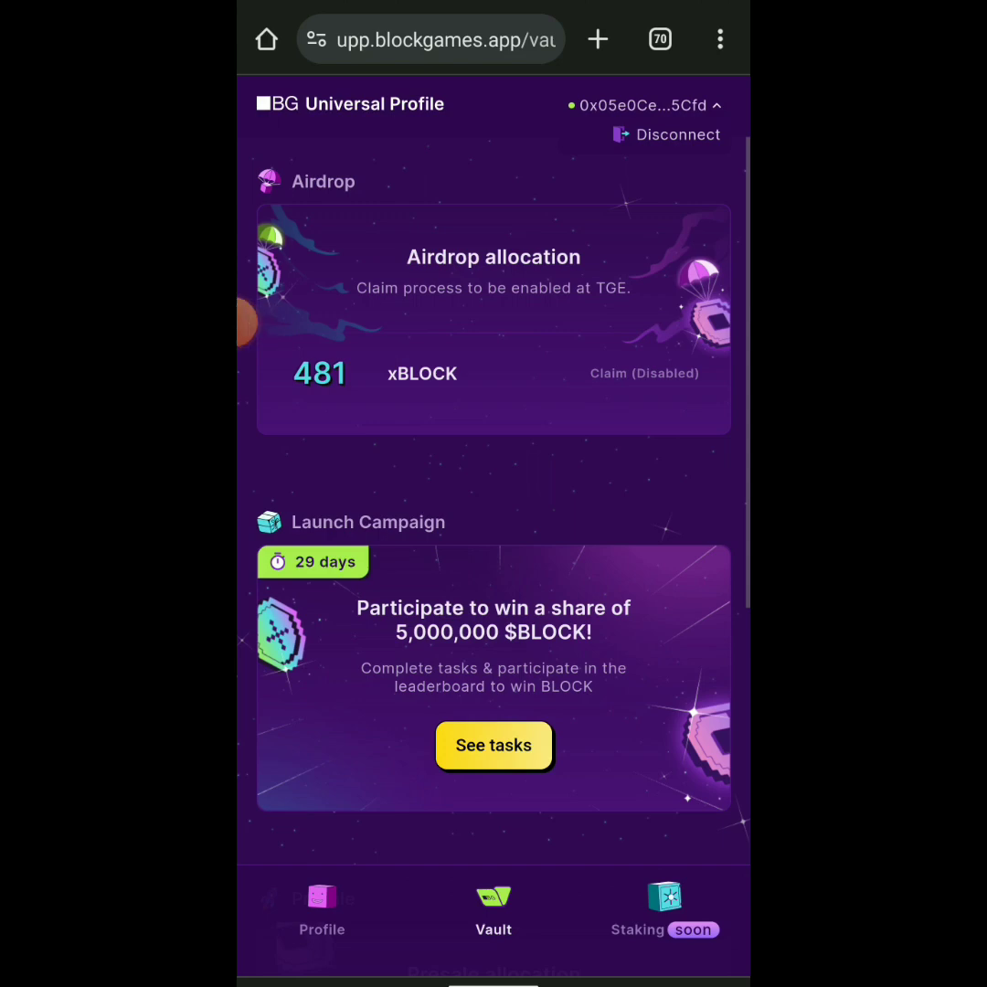
- Open the launch campaign task list and check that all tasks except Add OKX User ID are Completed
{"action": "left_click", "coordinate": [493, 746]}
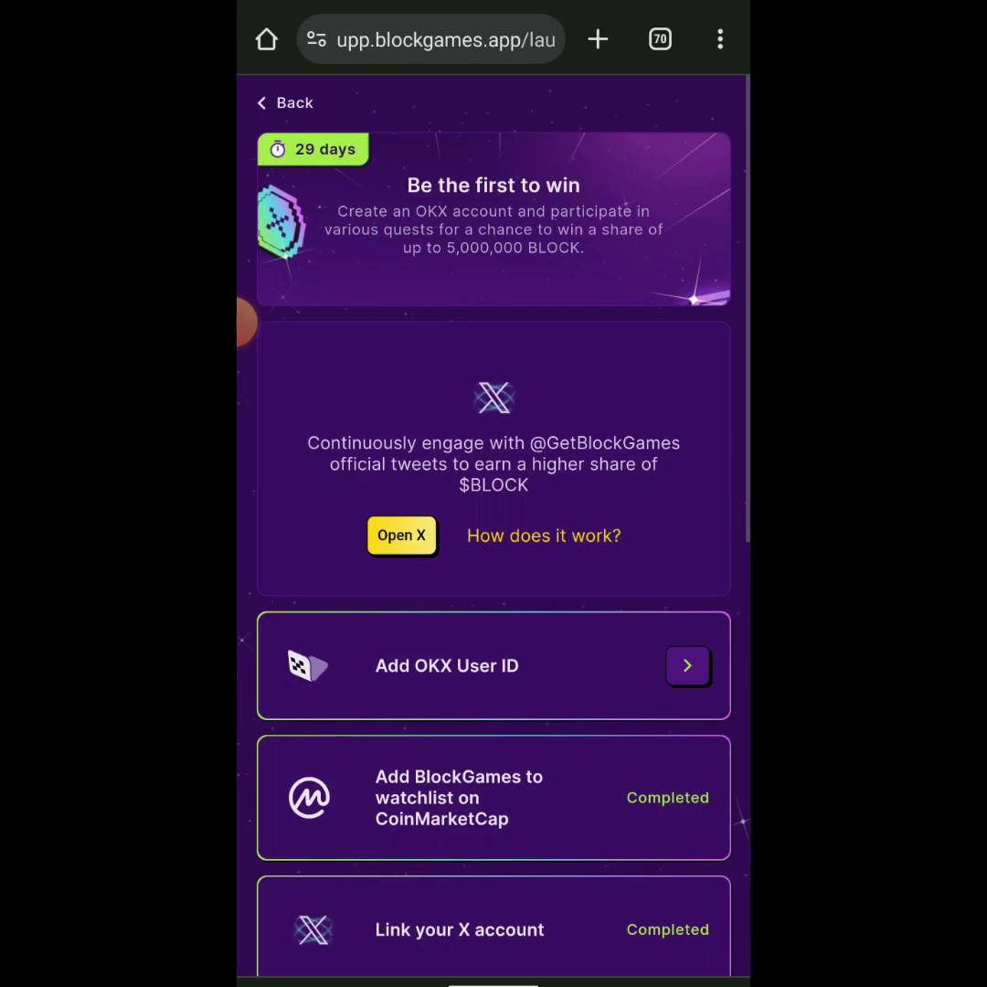
{"action": "scroll", "coordinate": [494, 549], "scroll_direction": "down", "scroll_amount": 5}
{"action": "scroll", "coordinate": [494, 548], "scroll_direction": "up", "scroll_amount": 1}
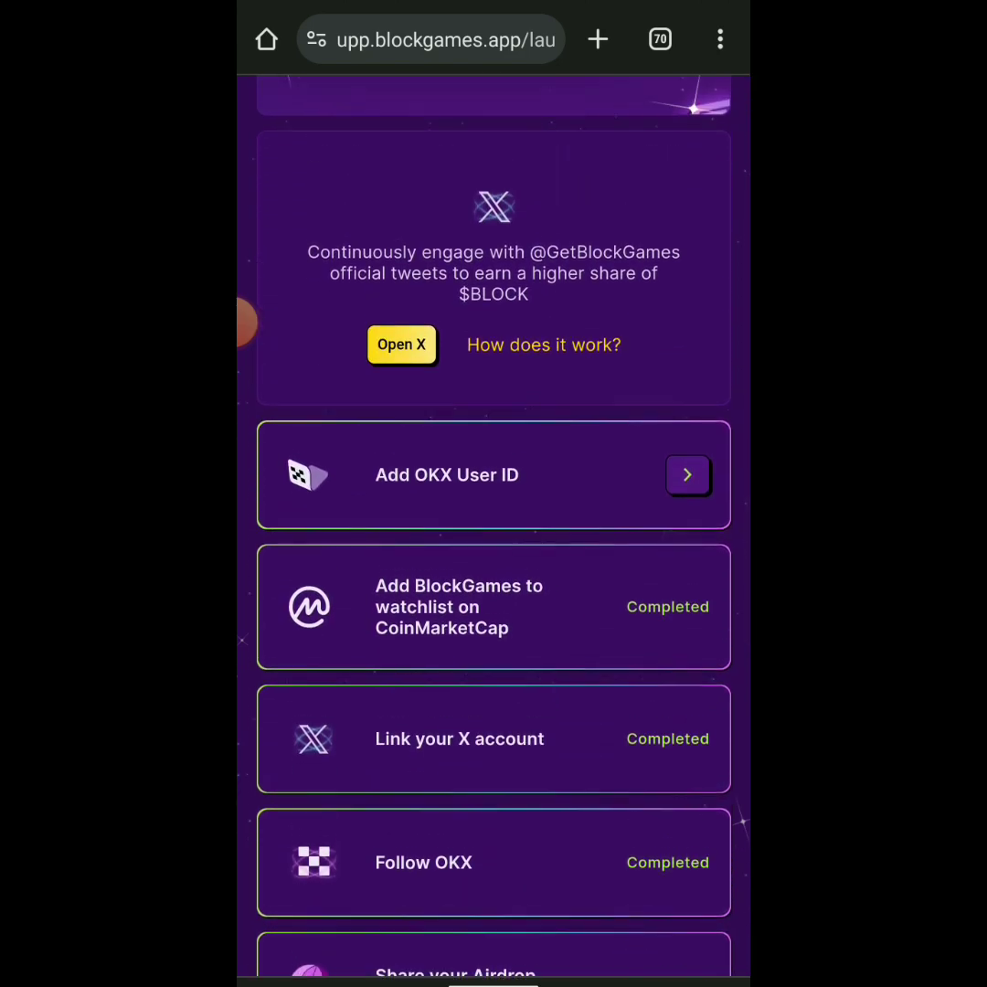
{"action": "scroll", "coordinate": [494, 549], "scroll_direction": "down", "scroll_amount": 2}
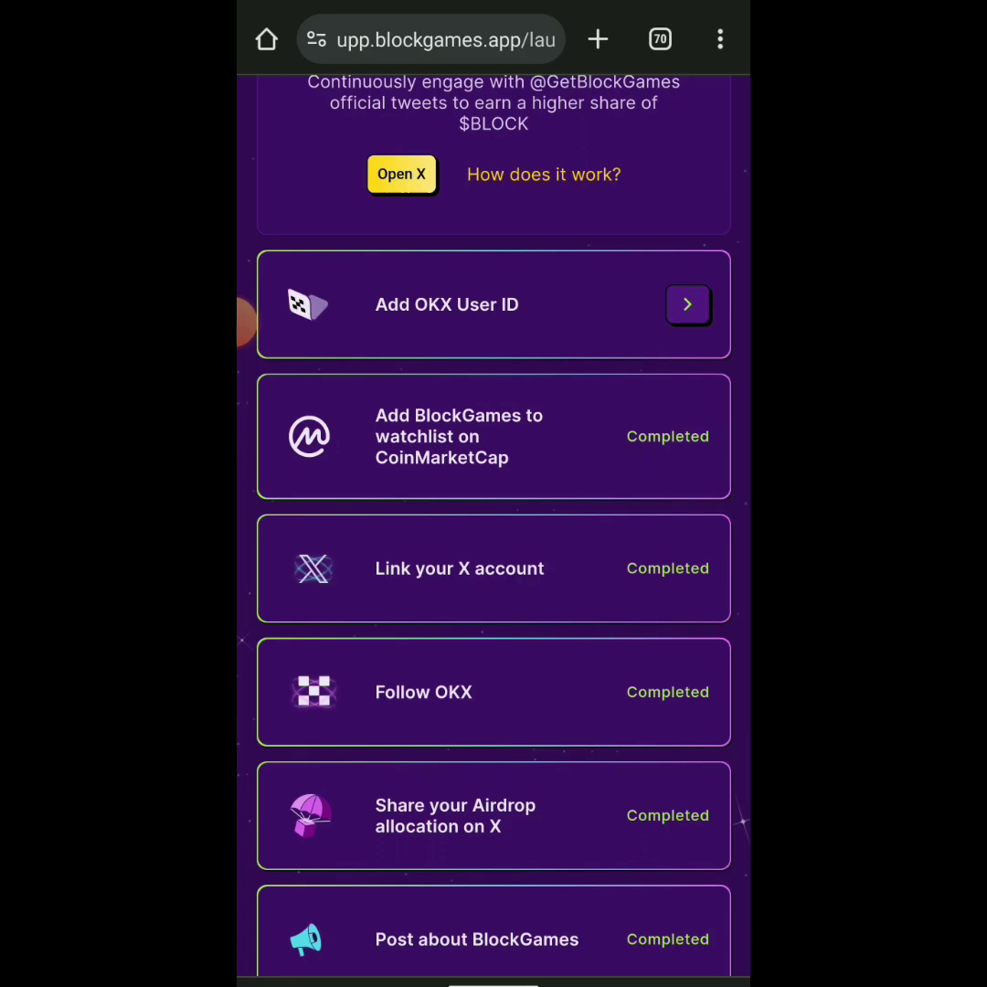
{"action": "scroll", "coordinate": [494, 549], "scroll_direction": "down", "scroll_amount": 5}
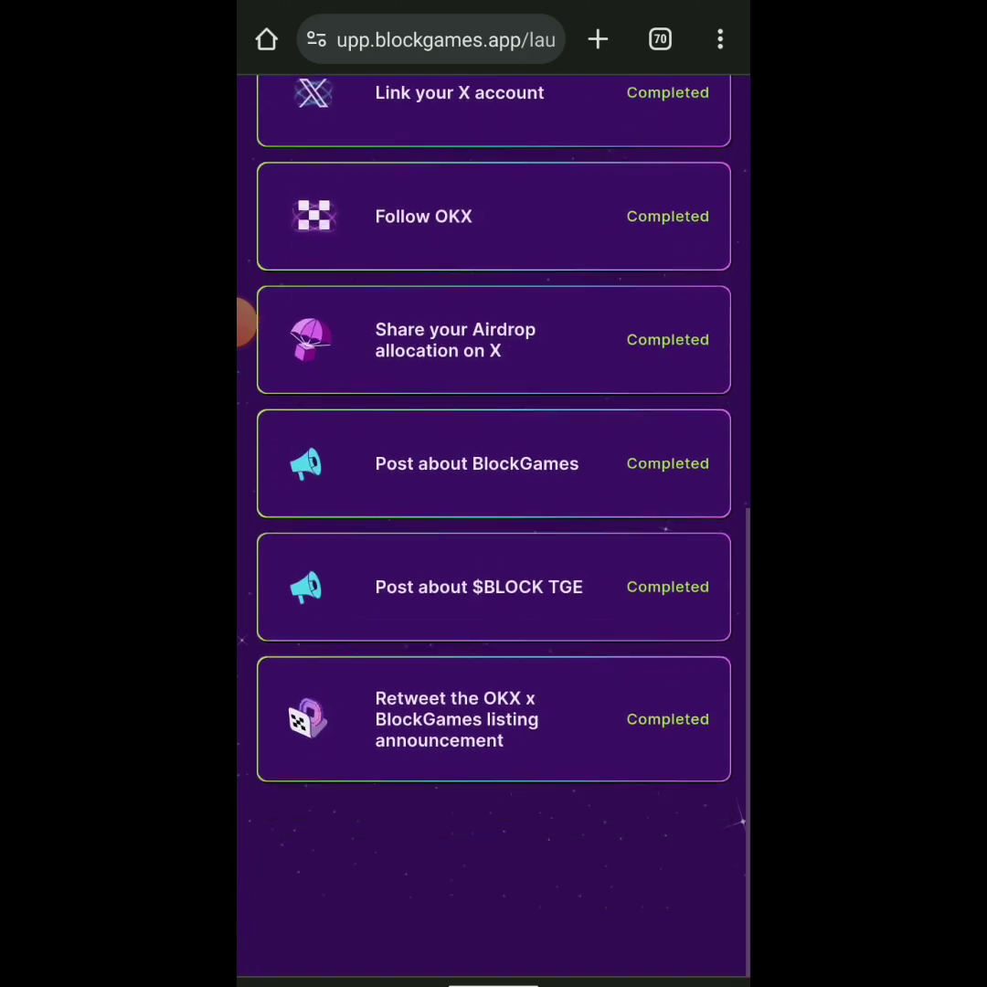
{"action": "scroll", "coordinate": [494, 549], "scroll_direction": "up", "scroll_amount": 3}
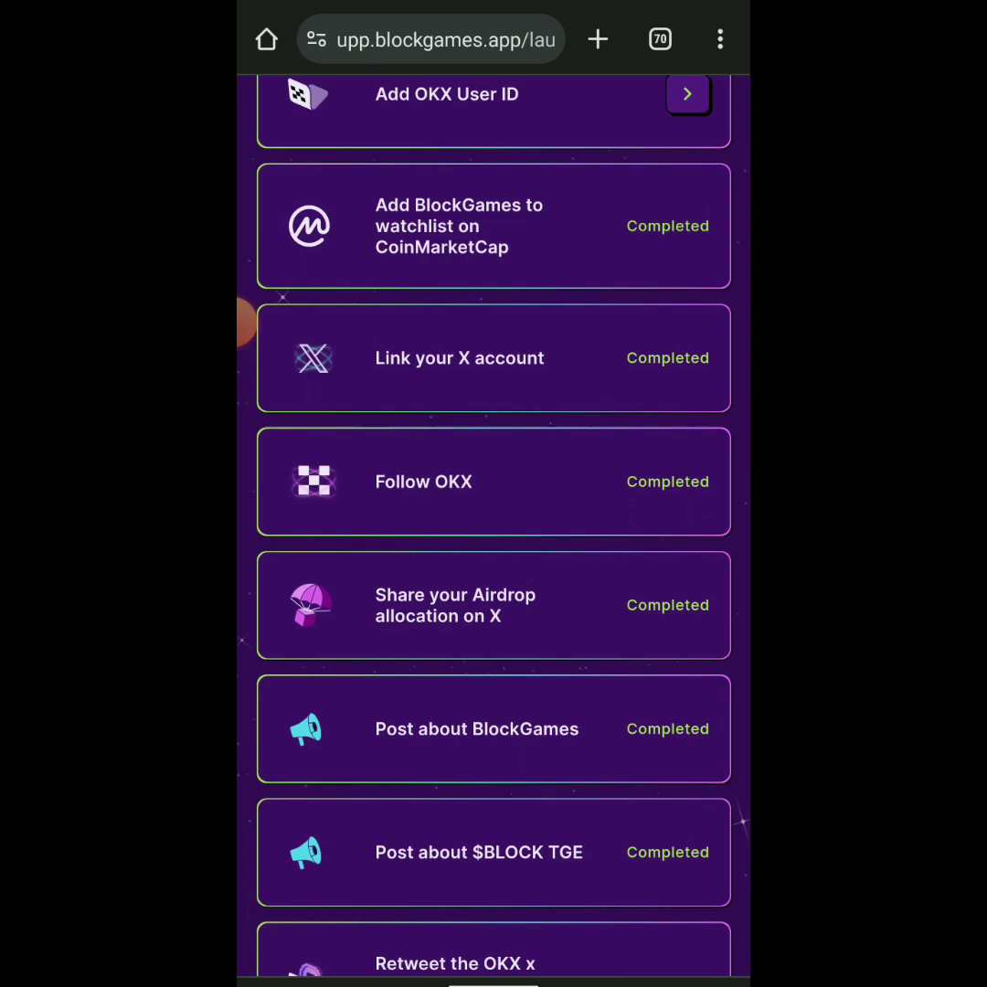
{"action": "scroll", "coordinate": [494, 548], "scroll_direction": "down", "scroll_amount": 3}
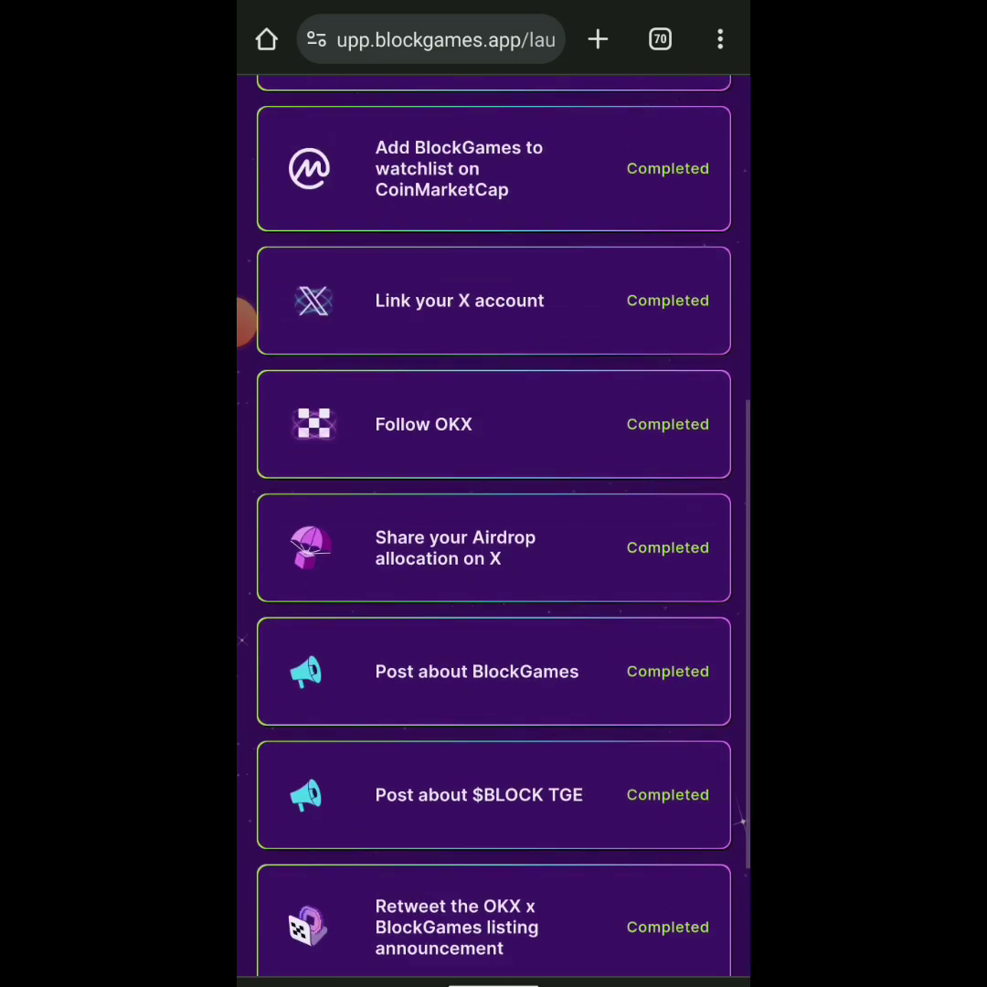
{"action": "scroll", "coordinate": [494, 548], "scroll_direction": "up", "scroll_amount": 5}
{"action": "scroll", "coordinate": [494, 548], "scroll_direction": "down", "scroll_amount": 2}
{"action": "scroll", "coordinate": [494, 549], "scroll_direction": "down", "scroll_amount": 4}
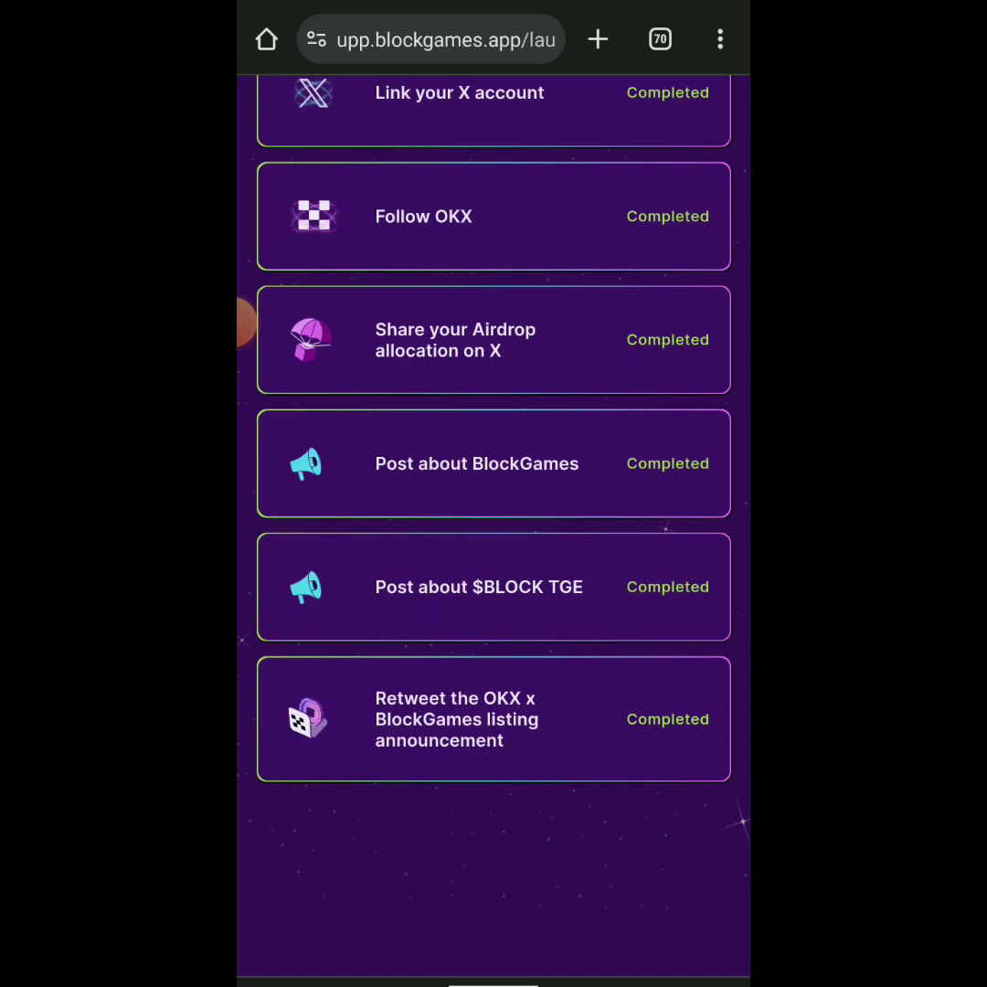
{"action": "left_click", "coordinate": [247, 325]}
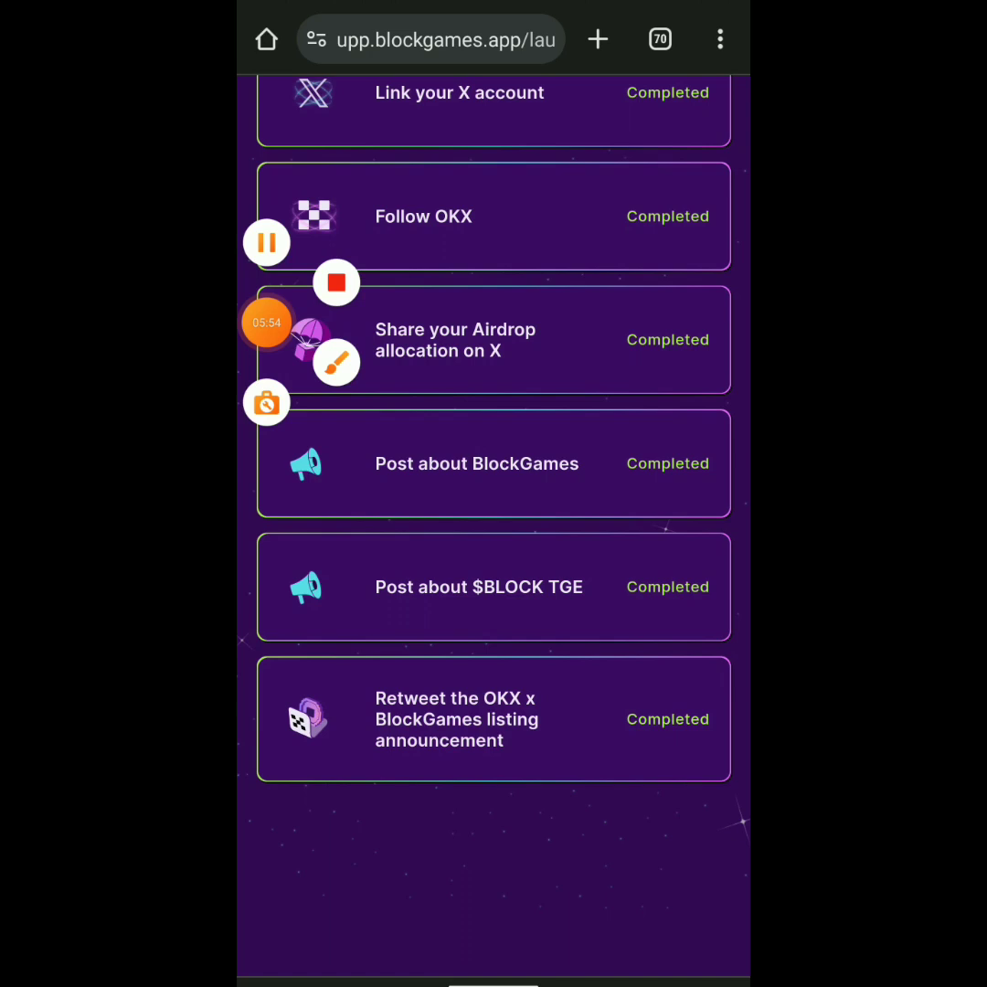
{"action": "left_click", "coordinate": [266, 323]}
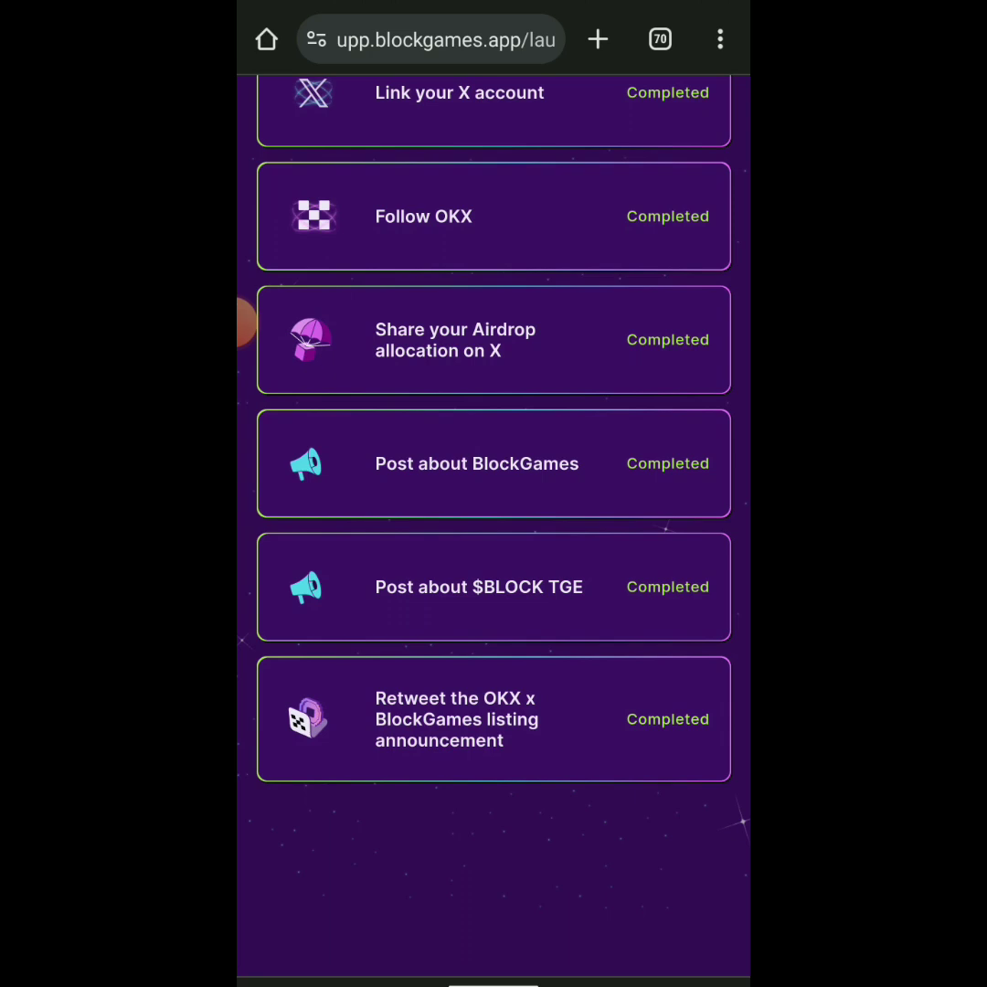
{"action": "scroll", "coordinate": [494, 493], "scroll_direction": "up", "scroll_amount": 3}
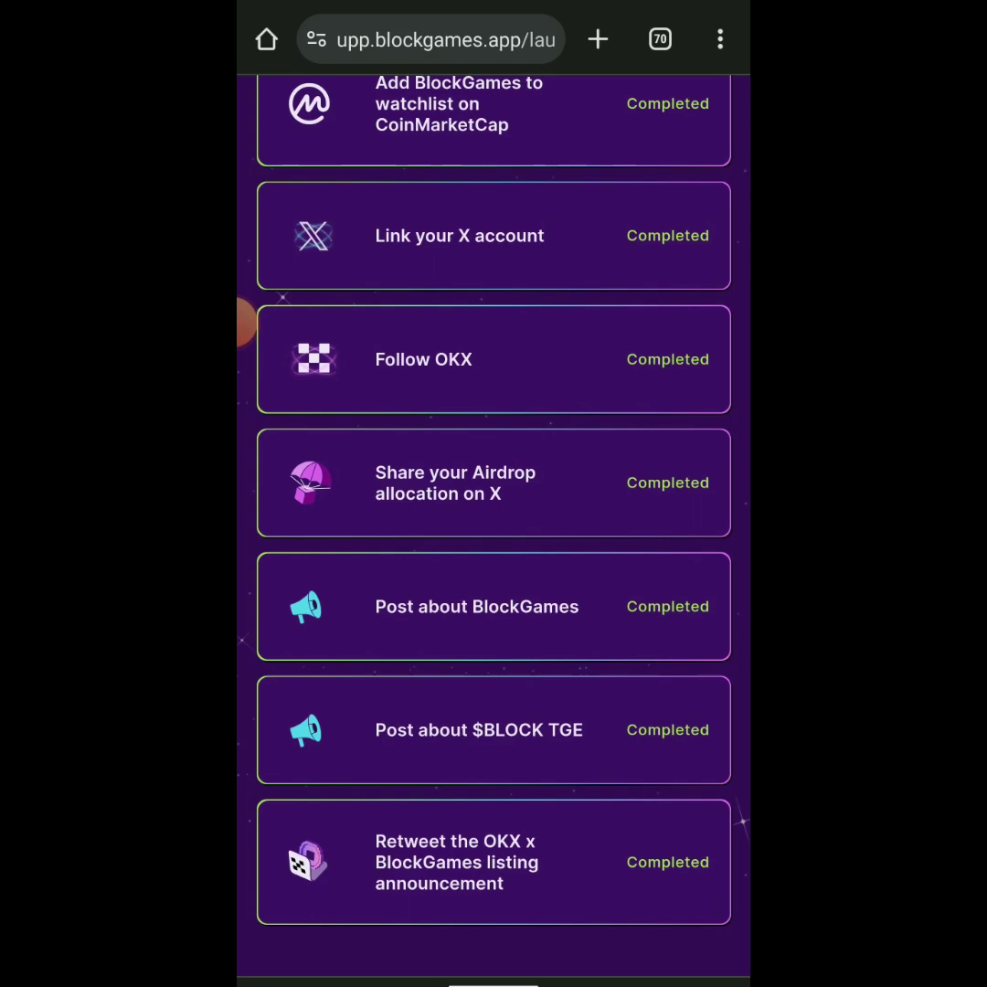
{"action": "scroll", "coordinate": [494, 494], "scroll_direction": "up", "scroll_amount": 2}
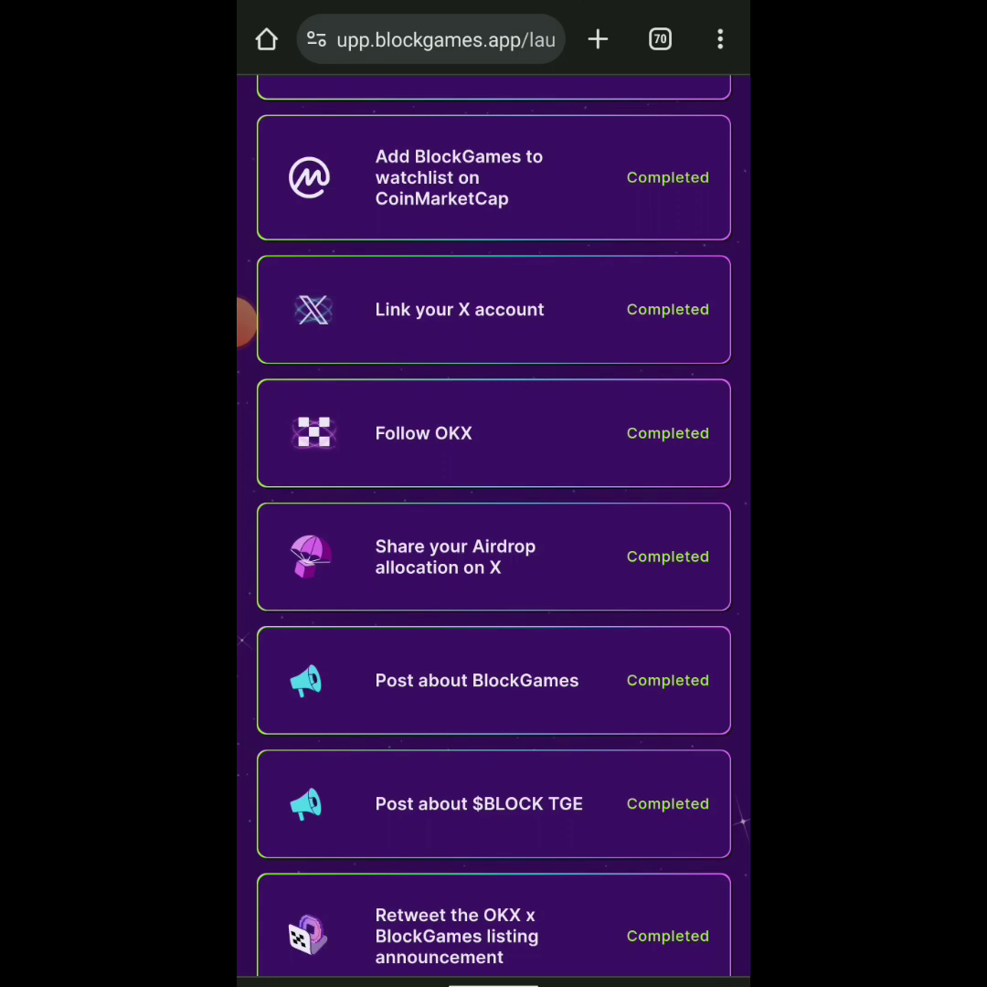
{"action": "scroll", "coordinate": [494, 493], "scroll_direction": "up", "scroll_amount": 2}
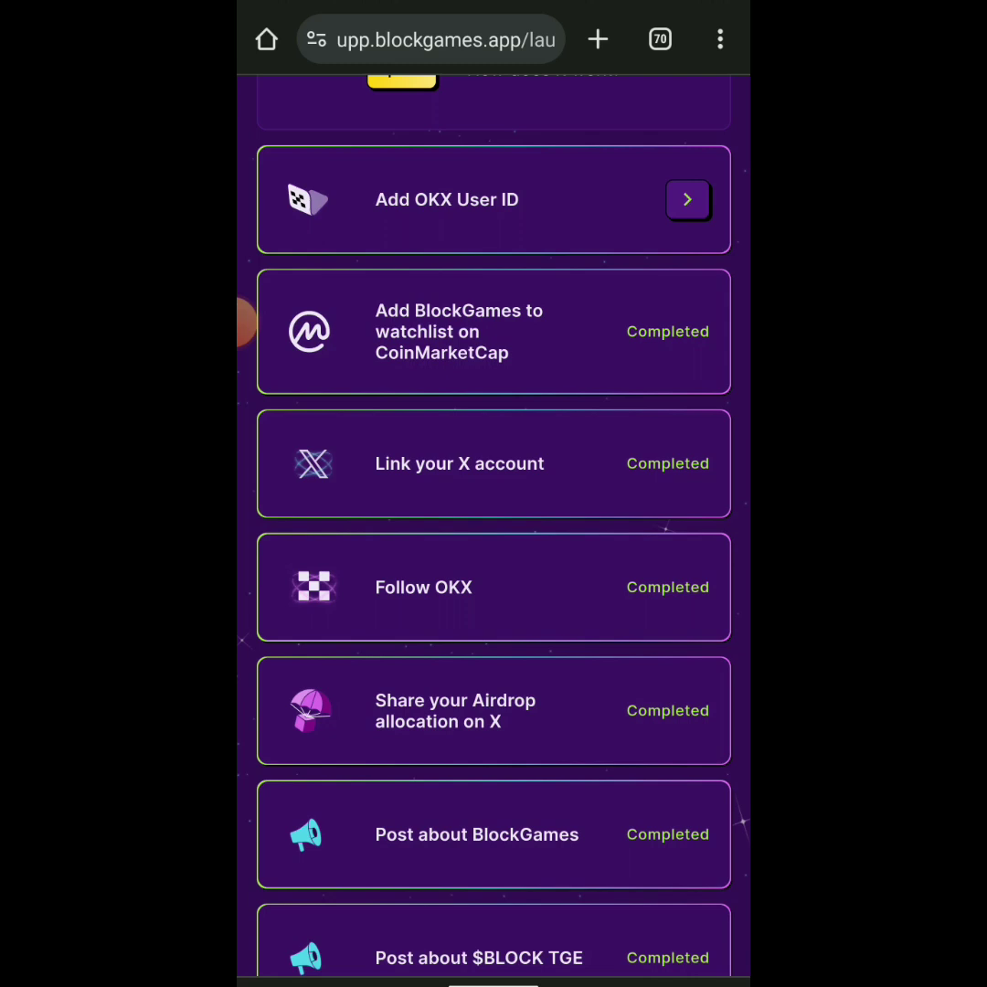
{"action": "left_click", "coordinate": [246, 324]}
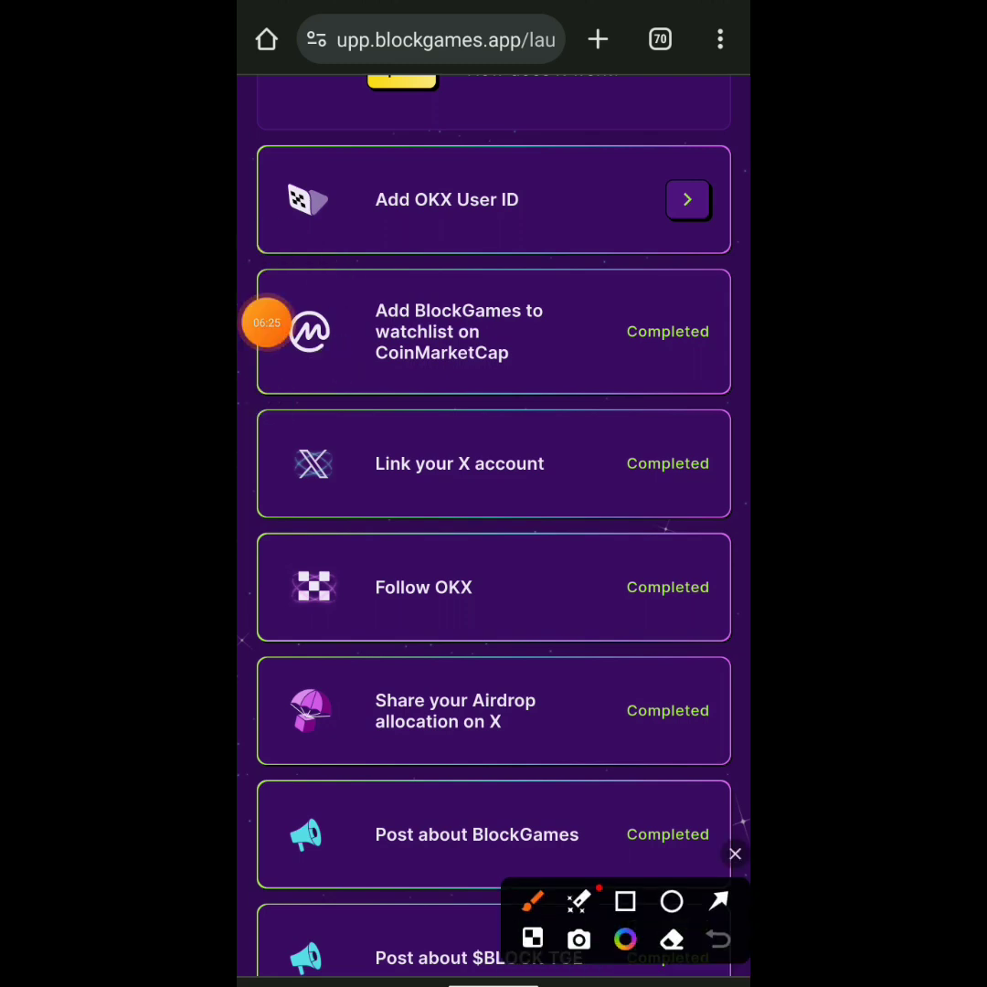
{"action": "left_click_drag", "start_coordinate": [461, 546], "coordinate": [548, 610]}
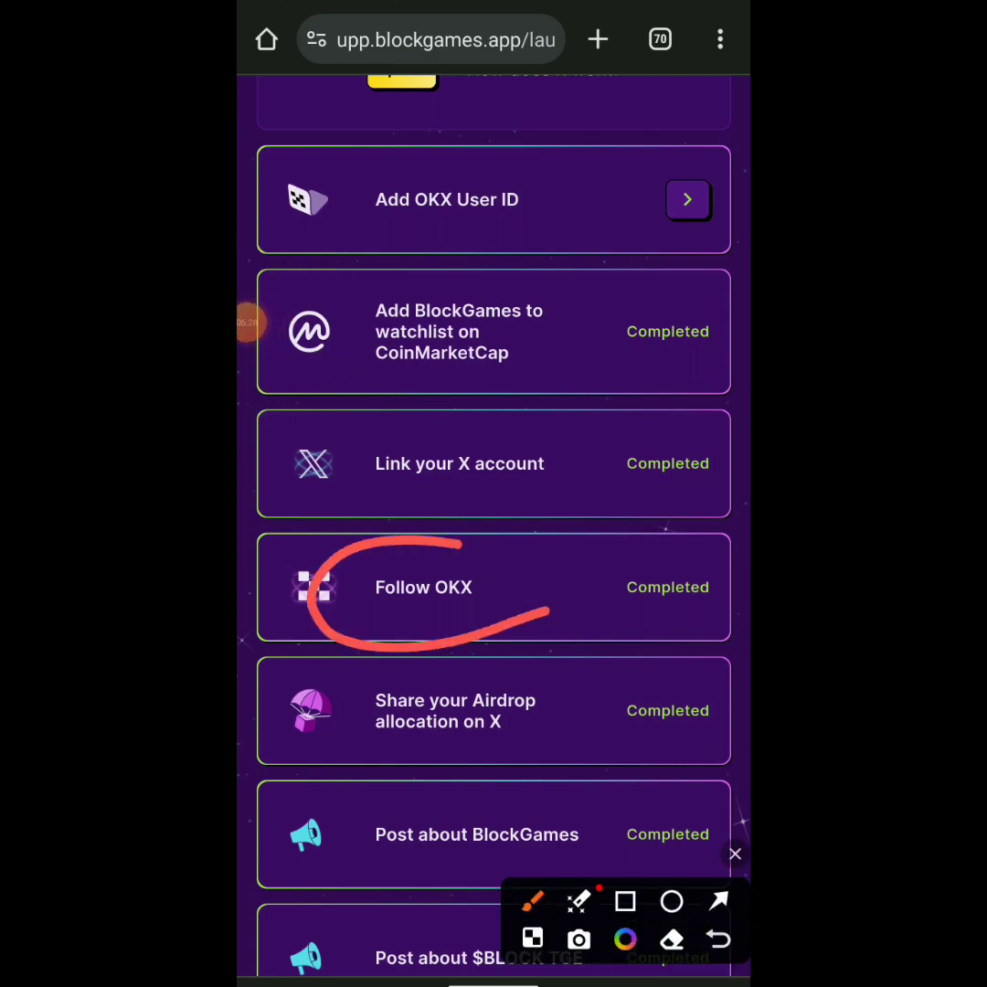
{"action": "left_click_drag", "start_coordinate": [497, 418], "coordinate": [573, 503]}
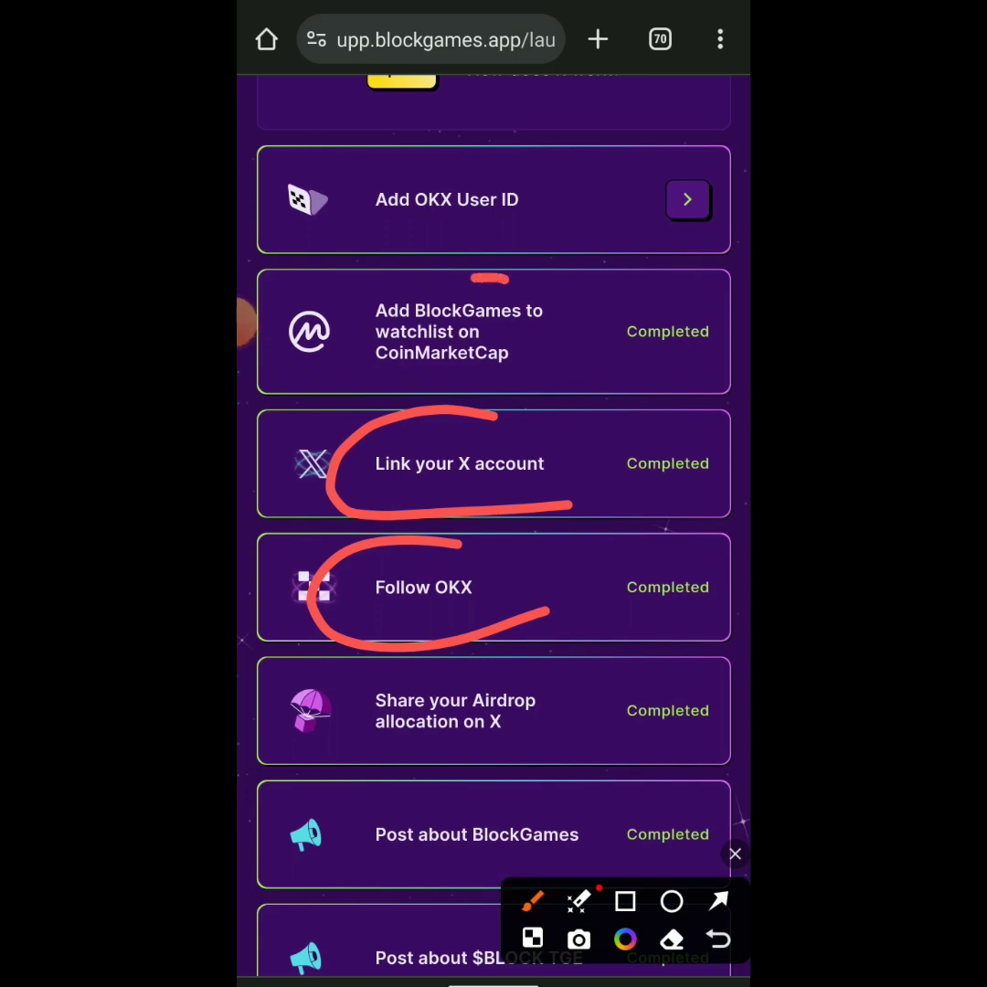
{"action": "left_click_drag", "start_coordinate": [509, 279], "coordinate": [551, 382]}
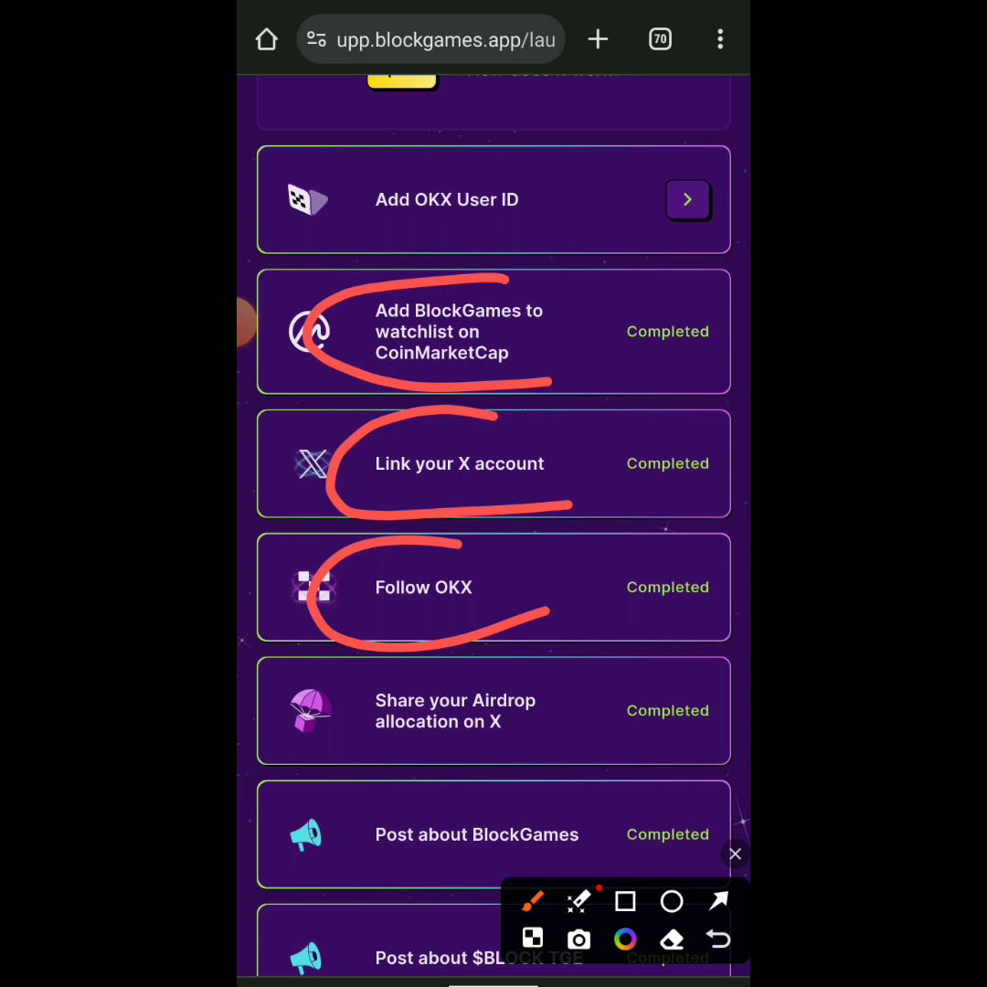
{"action": "scroll", "coordinate": [494, 494], "scroll_direction": "up", "scroll_amount": 3}
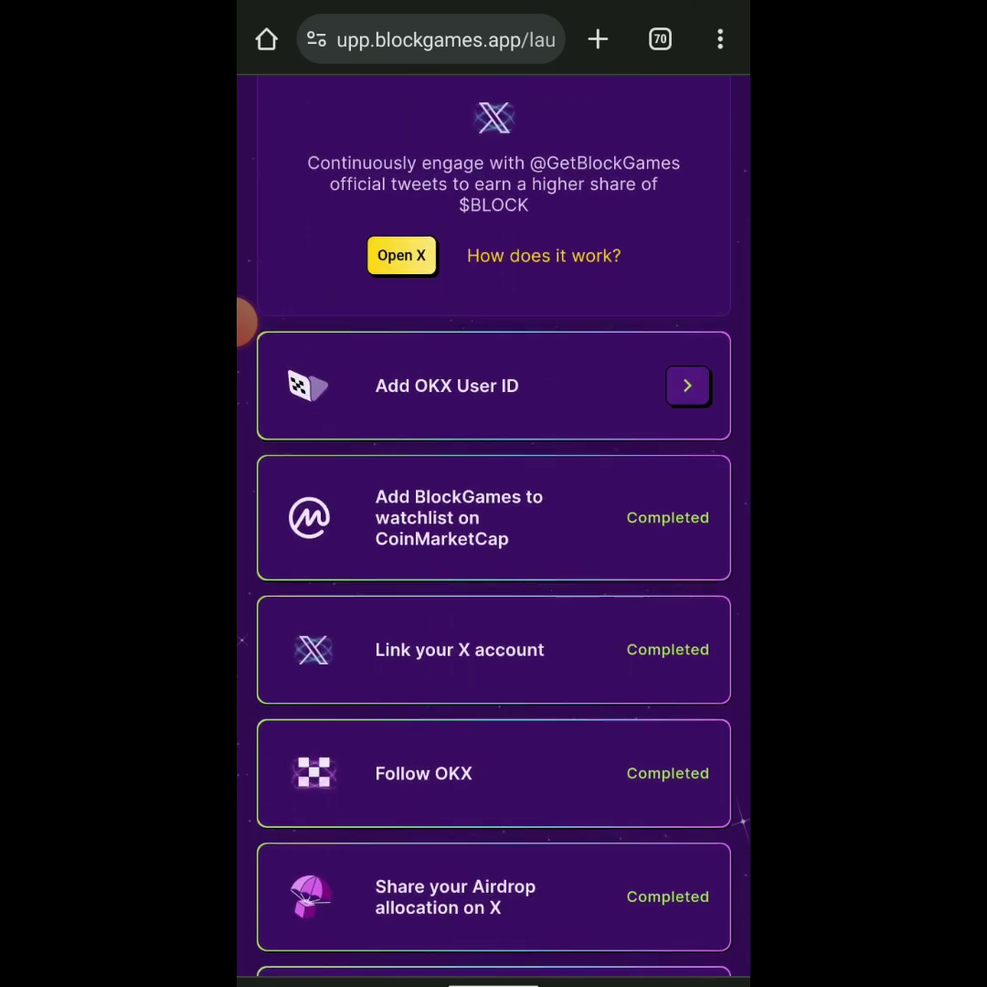
- View the Add OKX User ID task's saved BLOCK address and UID, then switch to OKX
{"action": "left_click", "coordinate": [249, 322]}
{"action": "left_click", "coordinate": [340, 364]}
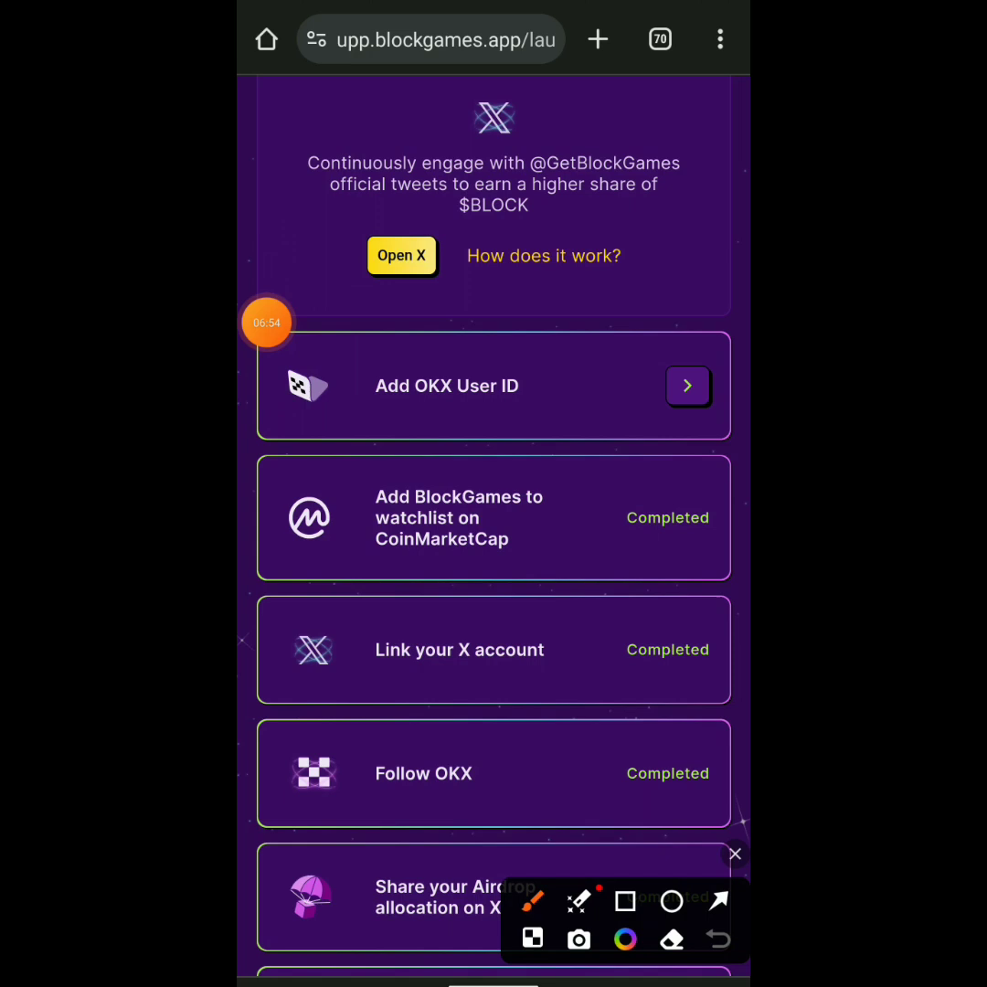
{"action": "left_click_drag", "start_coordinate": [531, 321], "coordinate": [677, 419]}
{"action": "left_click", "coordinate": [735, 855]}
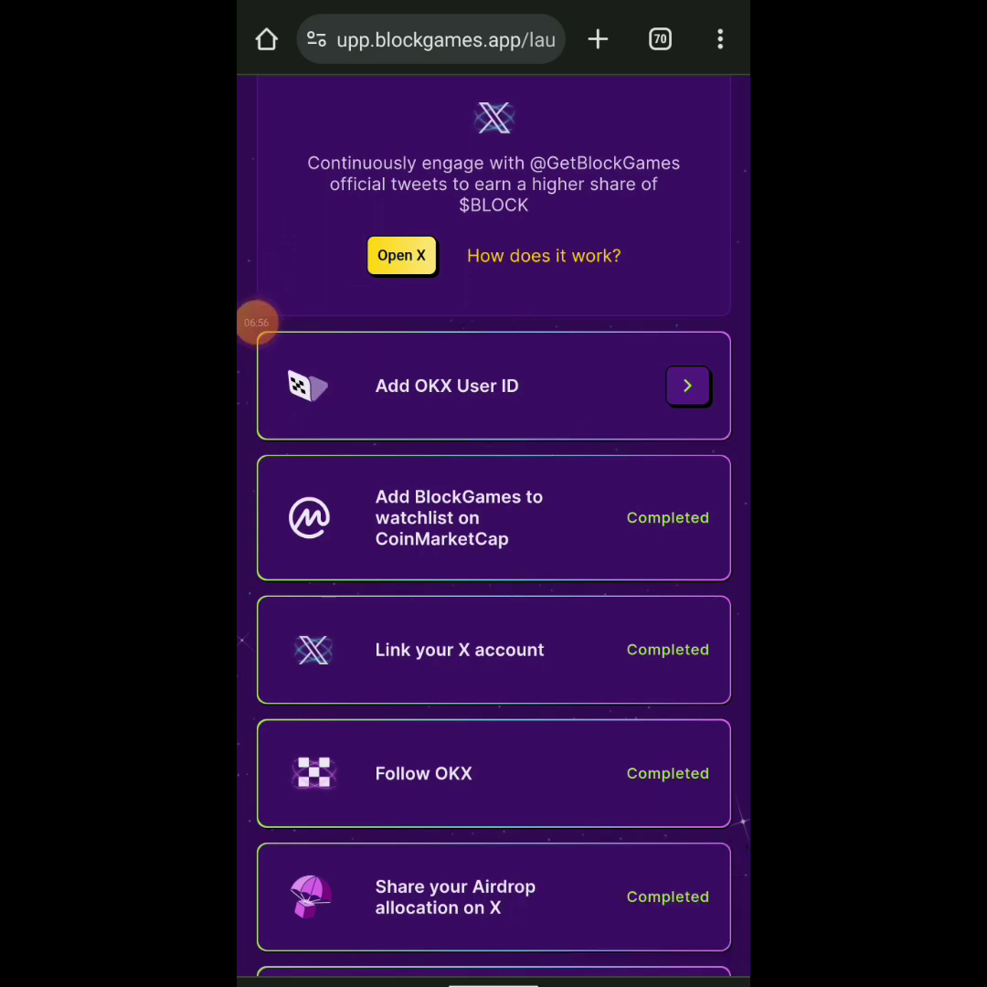
{"action": "left_click", "coordinate": [494, 385]}
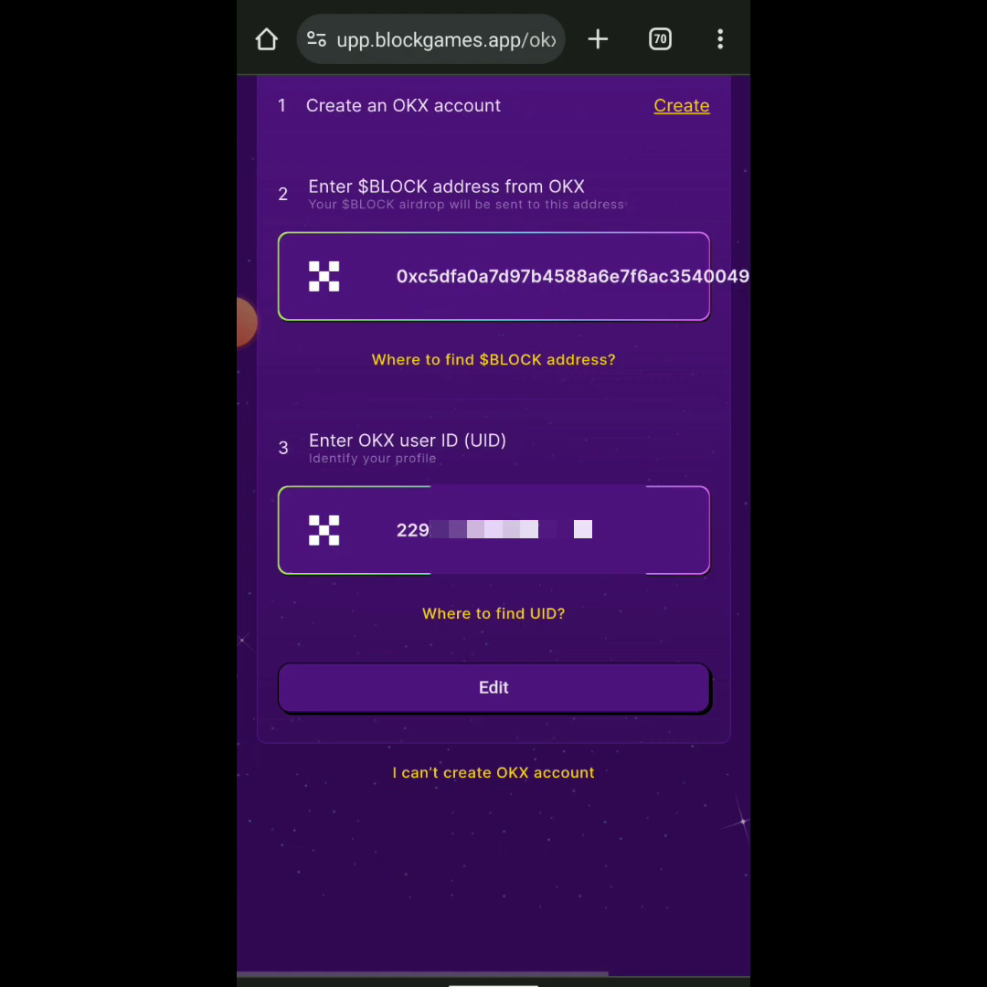
{"action": "left_click", "coordinate": [246, 321]}
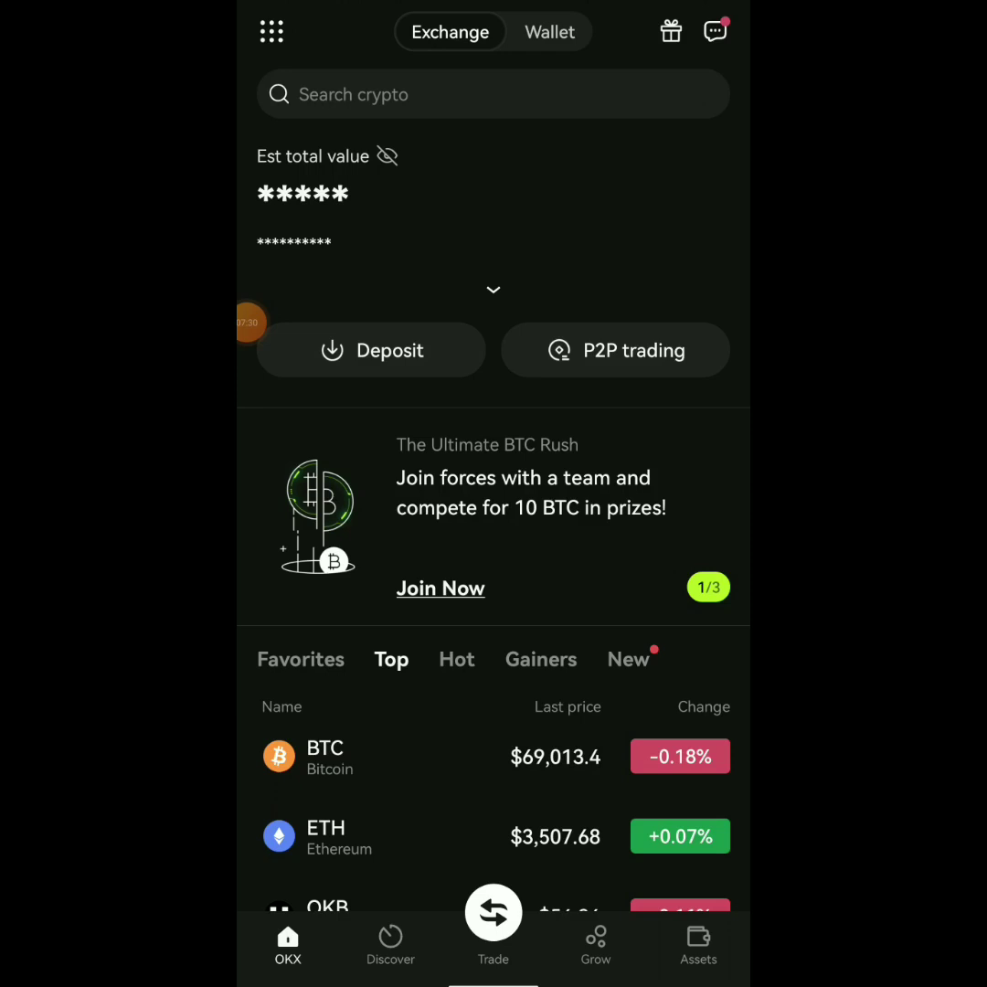
- Go to OKX's Assets overview from the bottom bar
{"action": "left_click", "coordinate": [248, 322]}
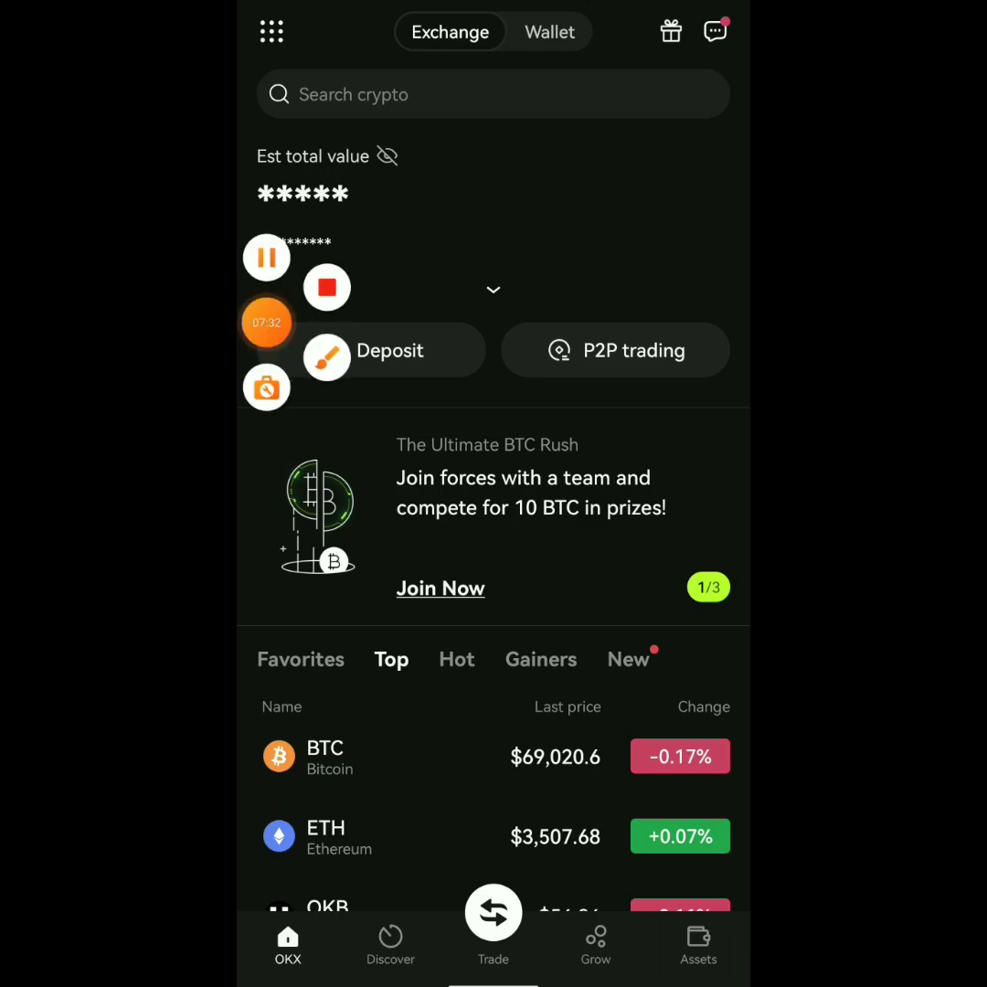
{"action": "left_click", "coordinate": [224, 273]}
{"action": "left_click_drag", "start_coordinate": [494, 910], "coordinate": [494, 585]}
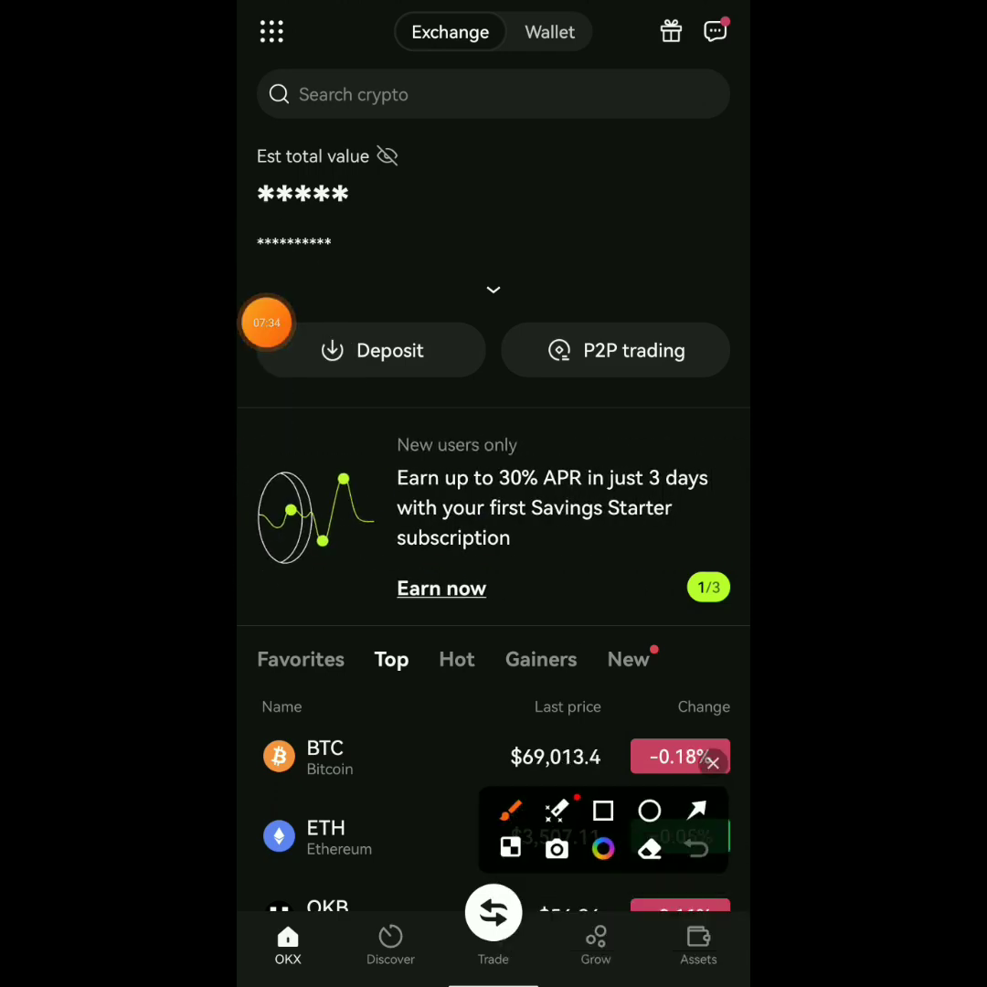
{"action": "mouse_move", "coordinate": [658, 933]}
{"action": "left_mouse_down"}
{"action": "mouse_move", "coordinate": [732, 941]}
{"action": "mouse_move", "coordinate": [622, 910]}
{"action": "left_mouse_up"}
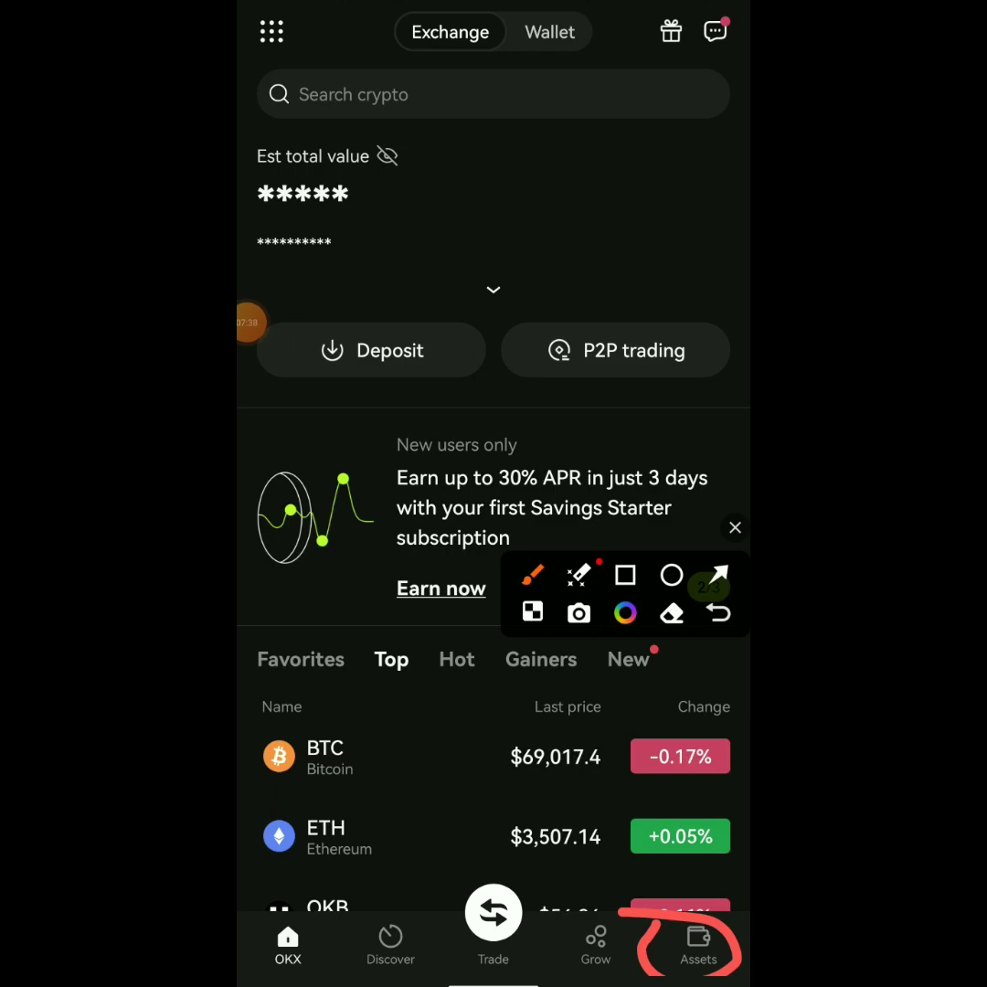
{"action": "left_click", "coordinate": [735, 527]}
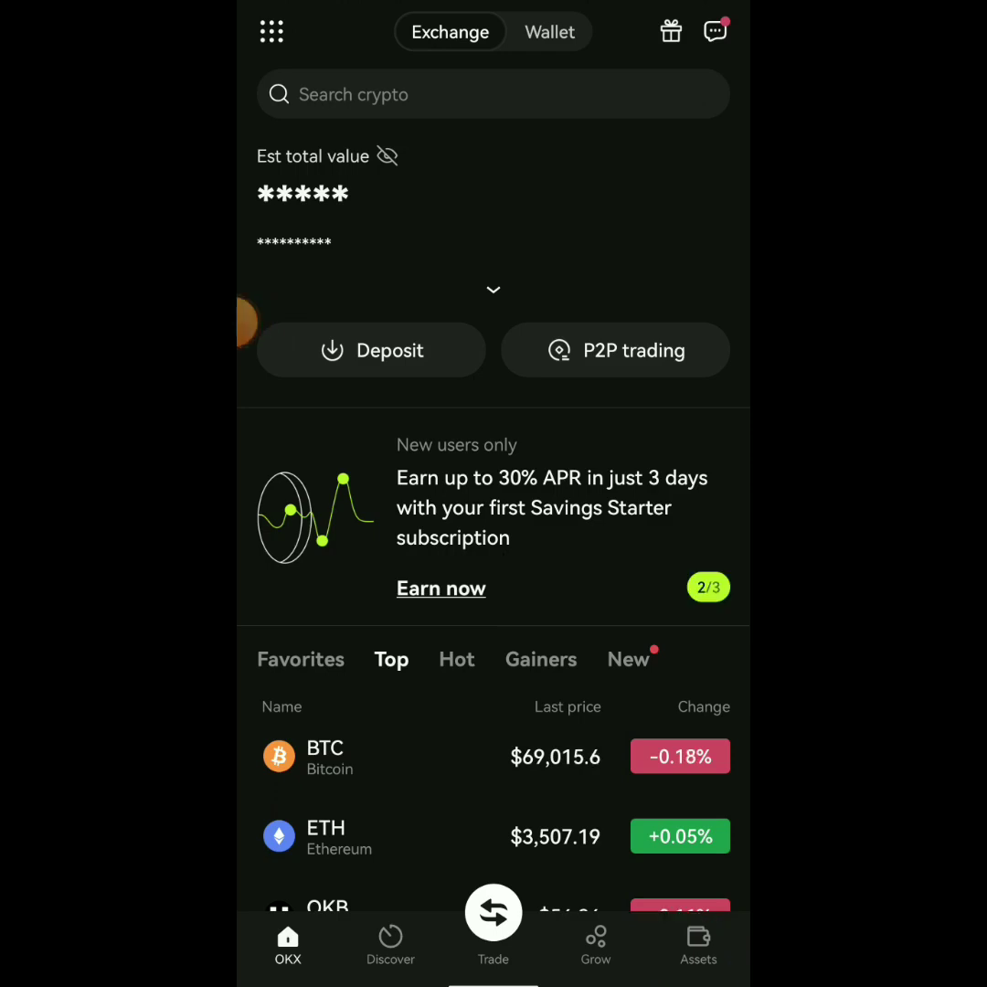
{"action": "left_click", "coordinate": [698, 944]}
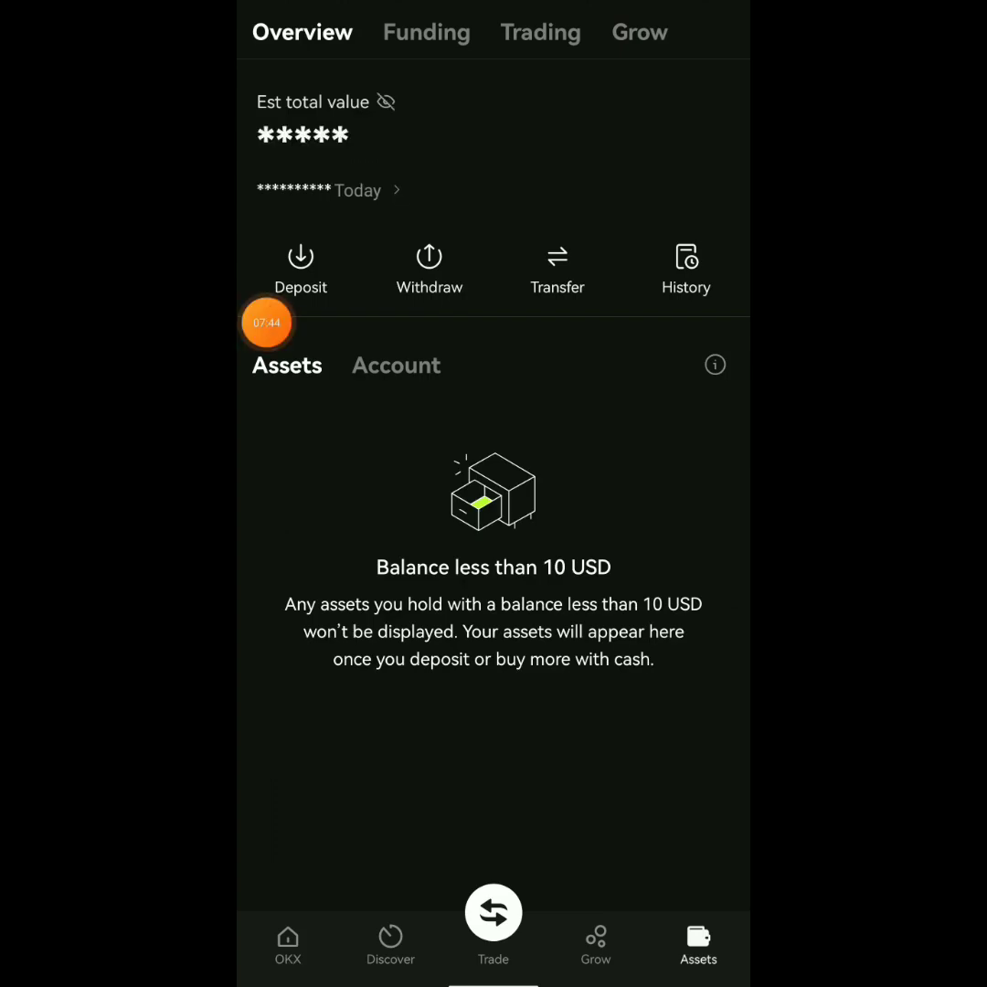
- Bring up the 'Select deposit method' sheet via Deposit on the Assets page
{"action": "left_click", "coordinate": [247, 321]}
{"action": "left_click", "coordinate": [288, 347]}
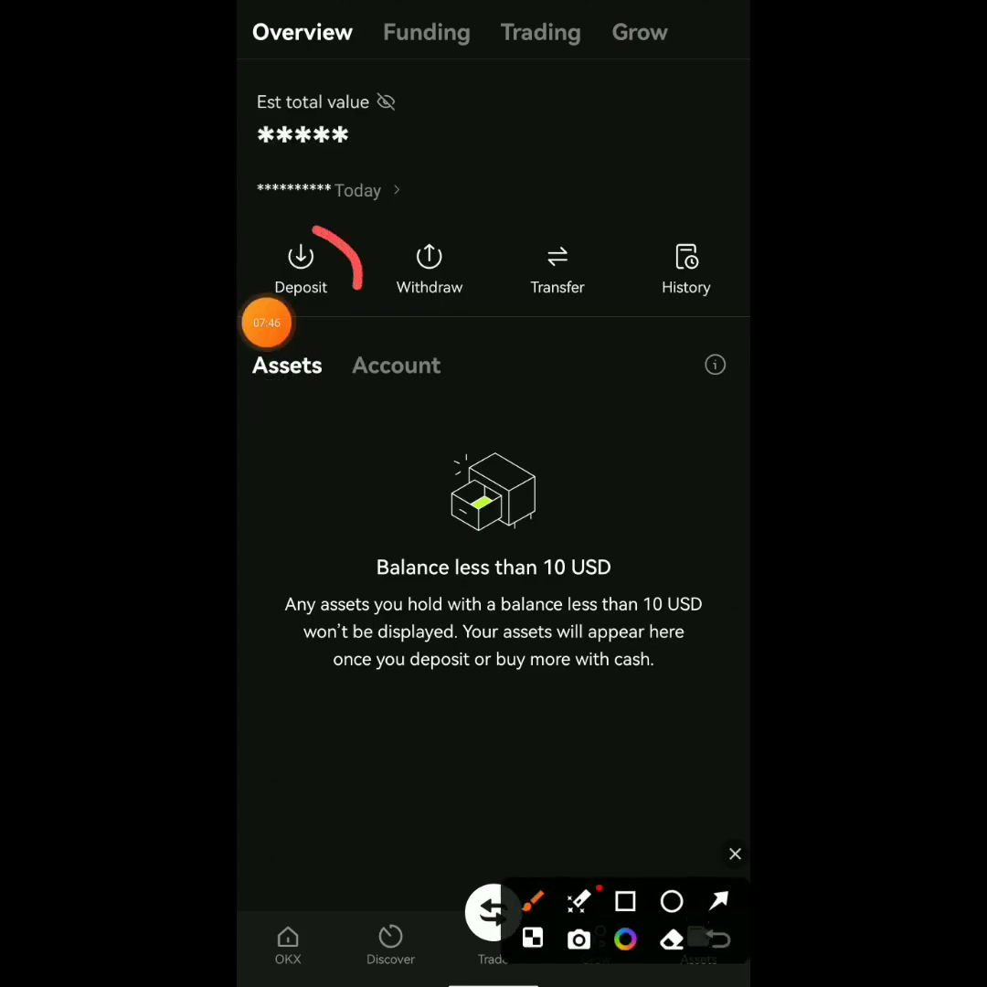
{"action": "left_click_drag", "start_coordinate": [268, 195], "coordinate": [265, 195]}
{"action": "left_click", "coordinate": [735, 854]}
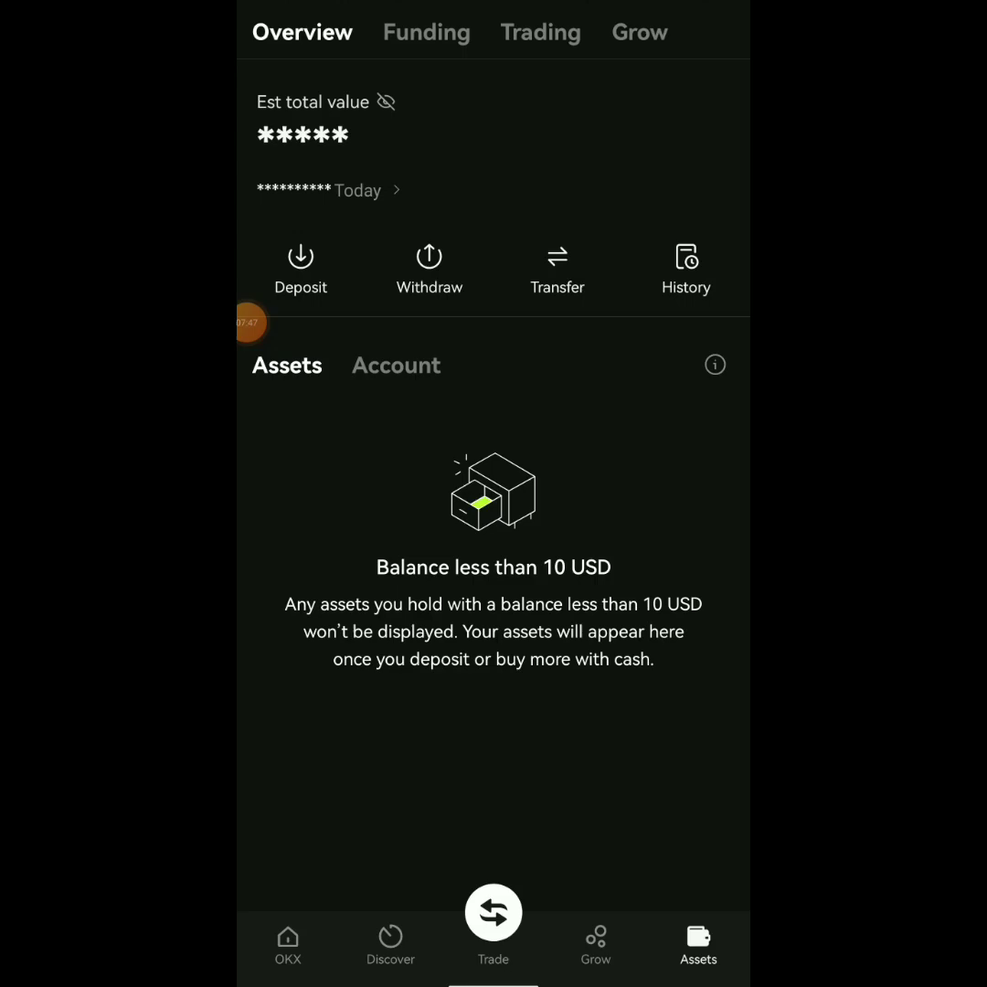
{"action": "left_click", "coordinate": [301, 265]}
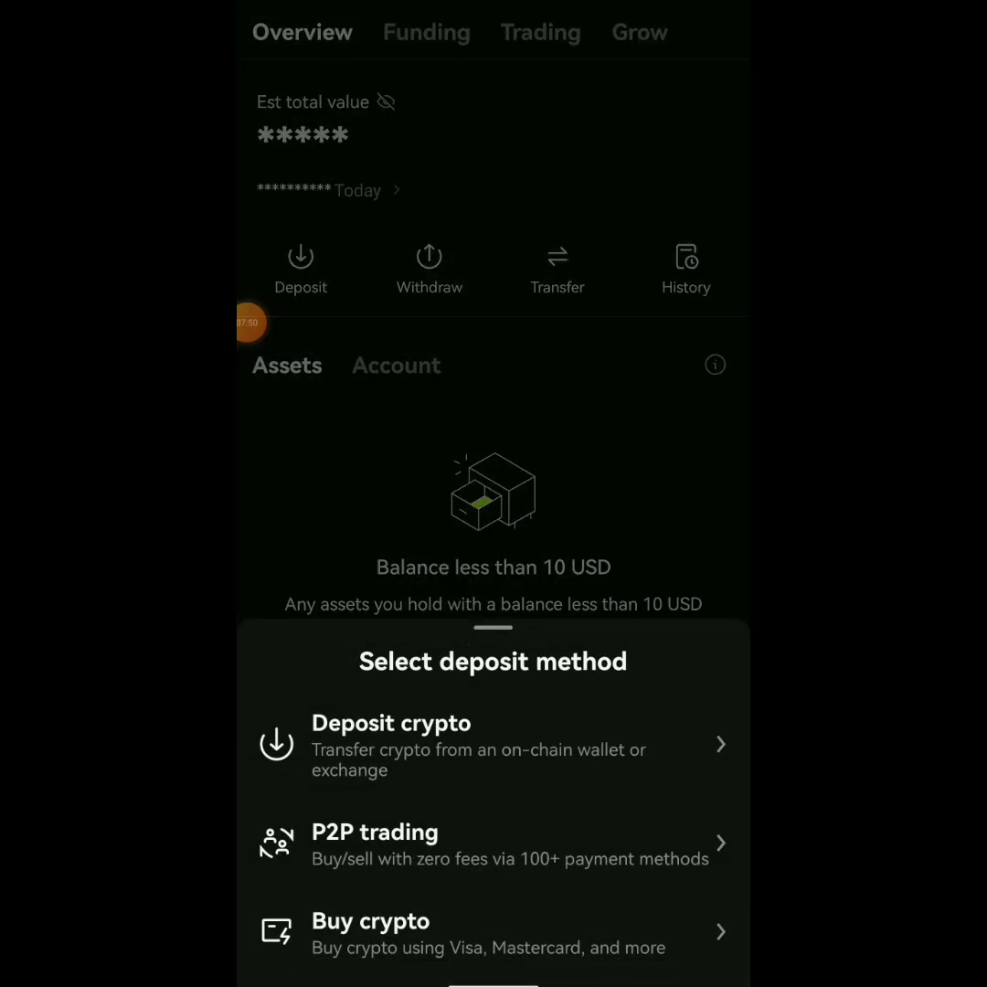
- Choose Deposit crypto, search for block, and open the BLOCK (BlockGames) deposit page
{"action": "left_click", "coordinate": [417, 771]}
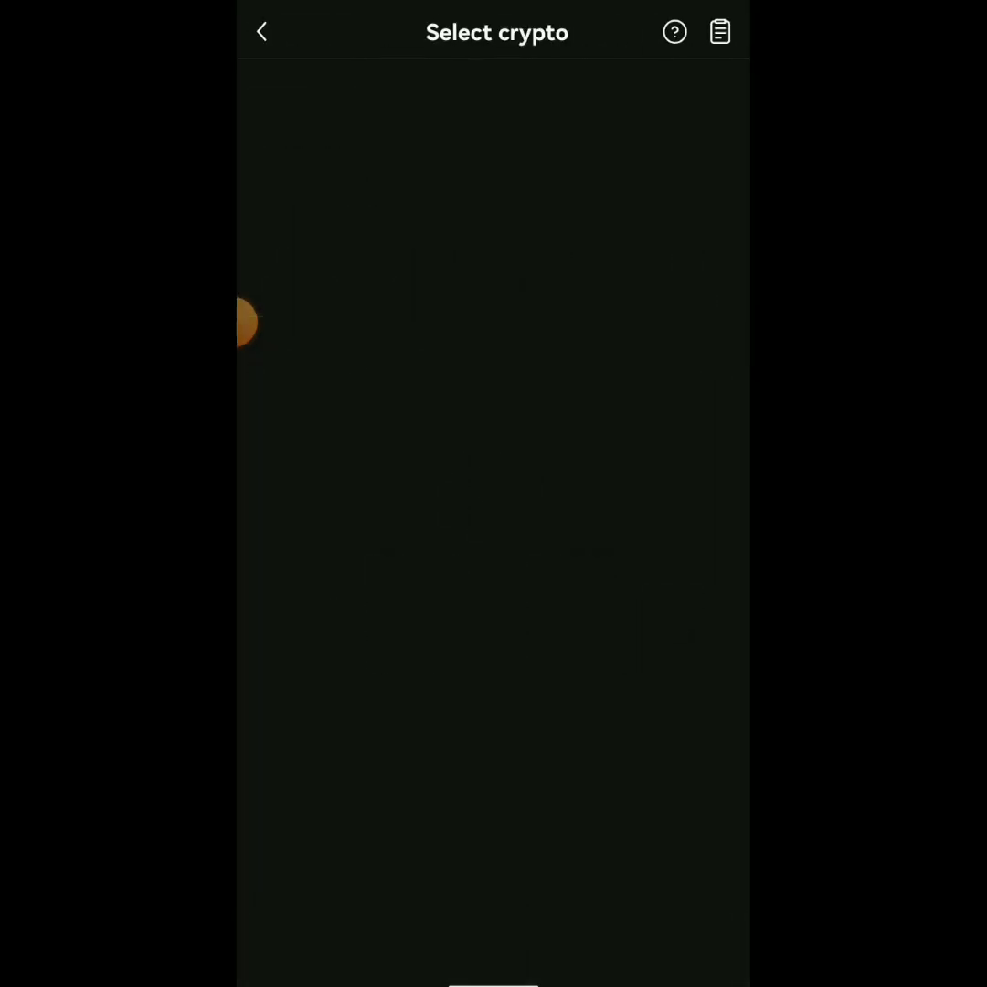
{"action": "left_click", "coordinate": [494, 94]}
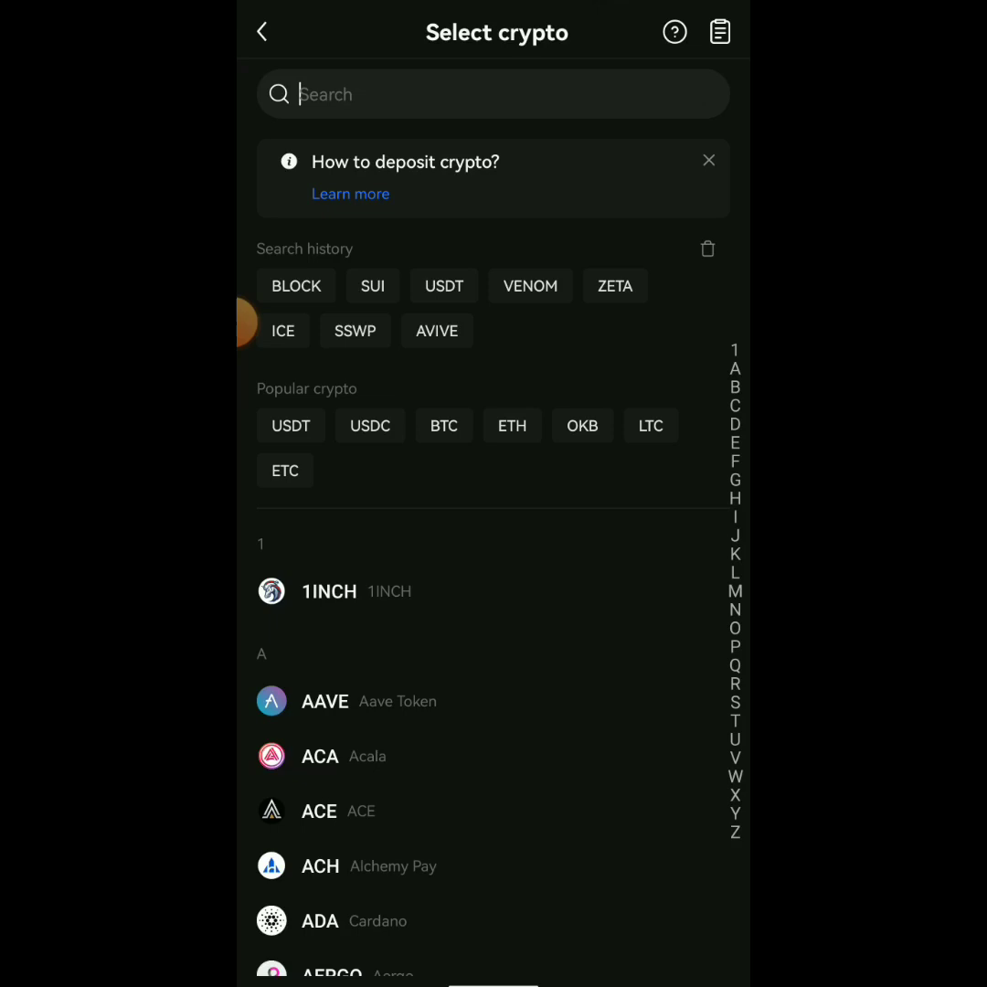
{"action": "type", "text": "bl"}
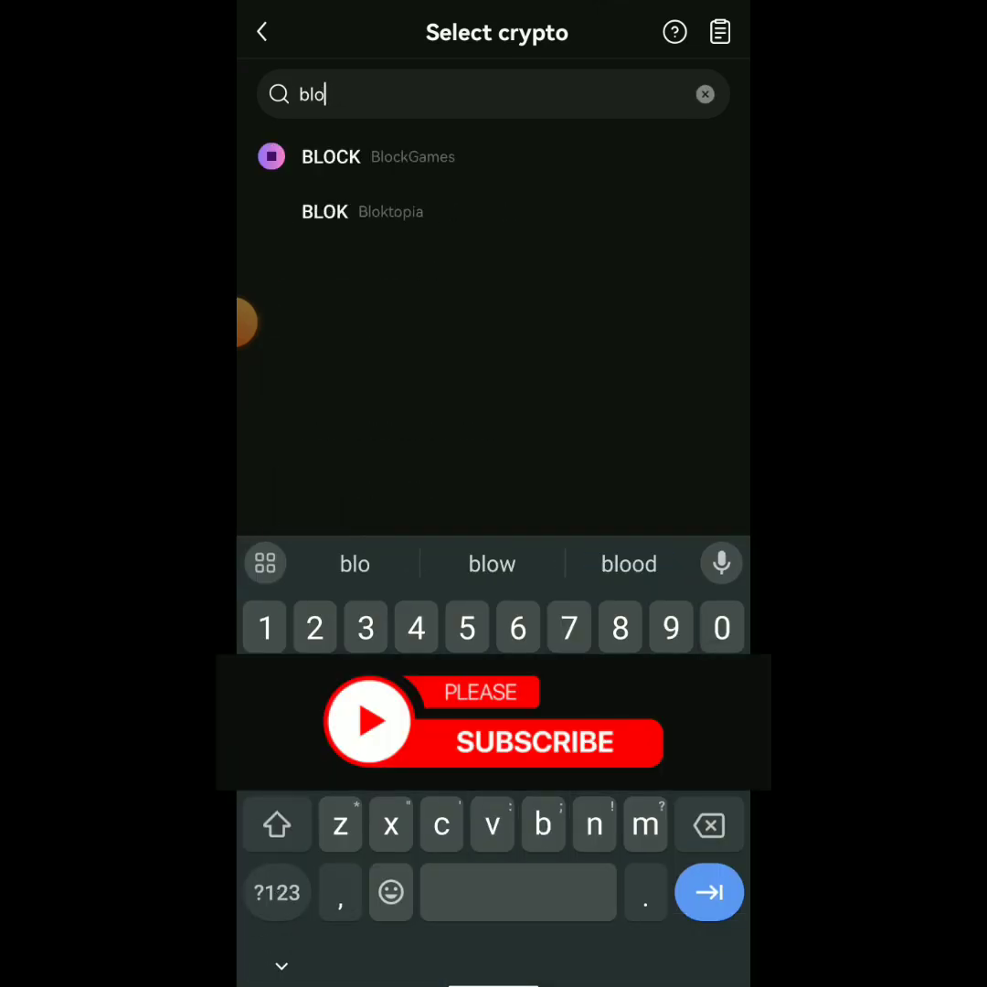
{"action": "type", "text": "oc"}
{"action": "type", "text": "k"}
{"action": "left_click", "coordinate": [246, 322]}
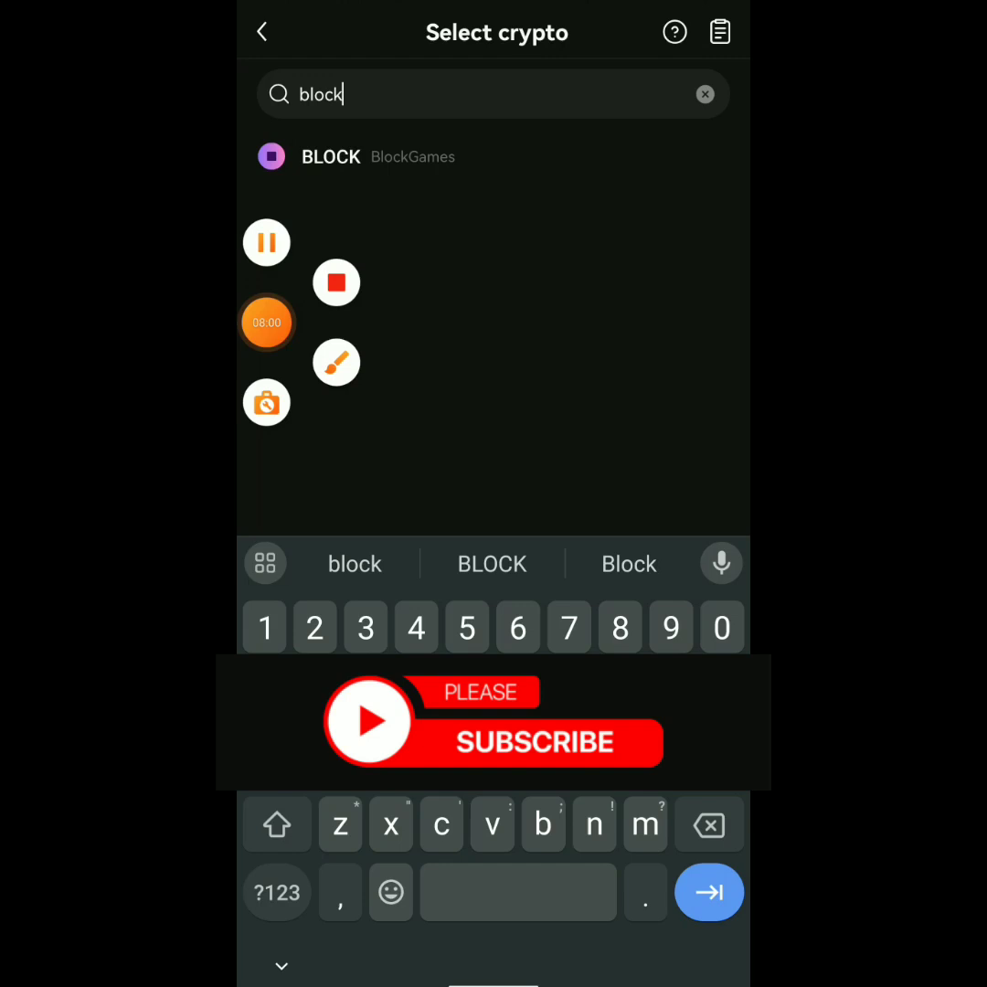
{"action": "left_click", "coordinate": [274, 246]}
{"action": "left_click_drag", "start_coordinate": [431, 181], "coordinate": [275, 155]}
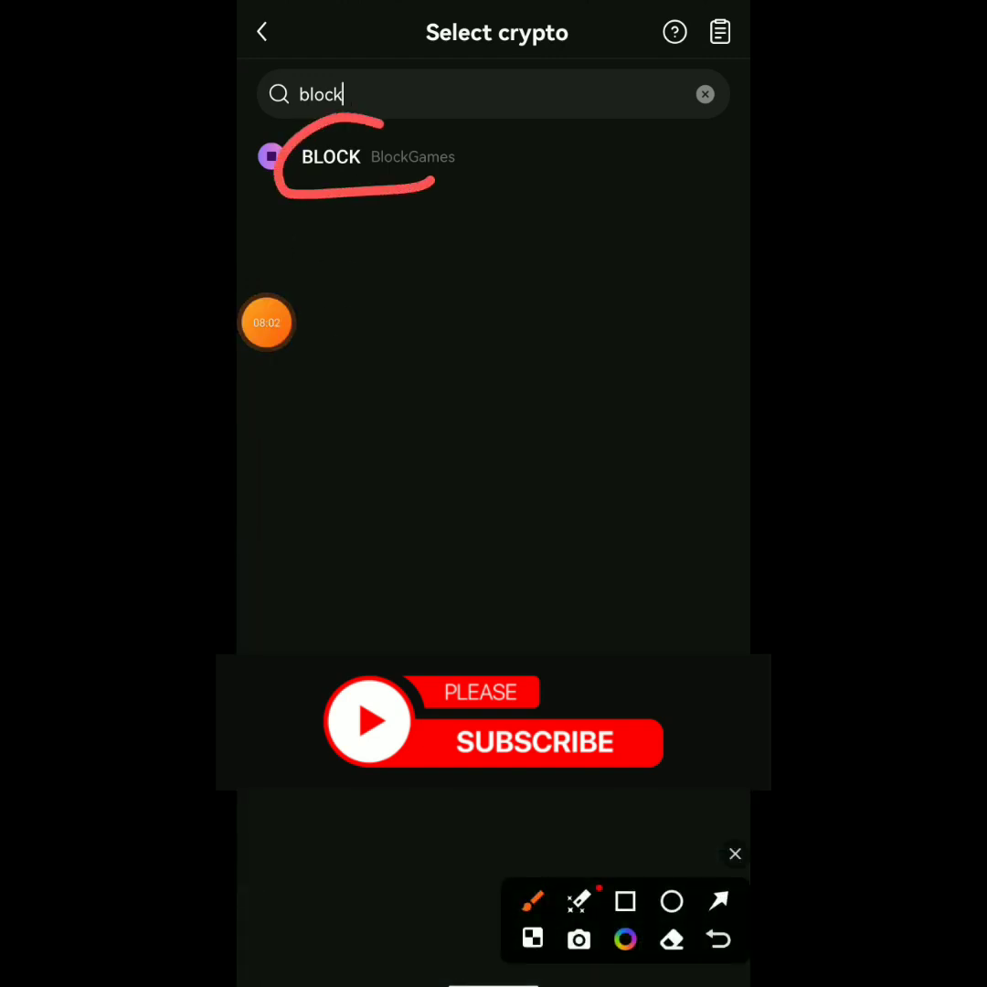
{"action": "left_click", "coordinate": [735, 854]}
{"action": "left_click", "coordinate": [331, 156]}
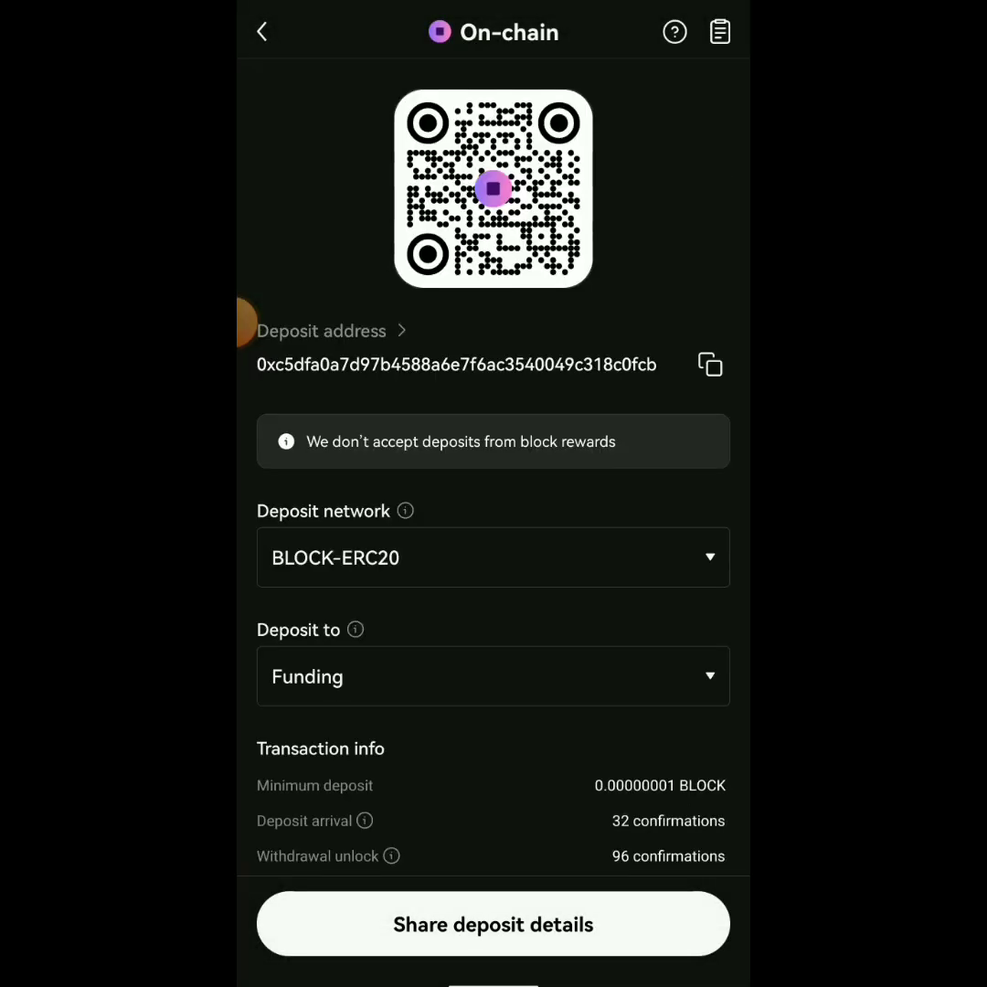
- Leave the OKX BLOCK deposit page and swipe recent apps to Chrome's BlockGames card
{"action": "left_click", "coordinate": [247, 322]}
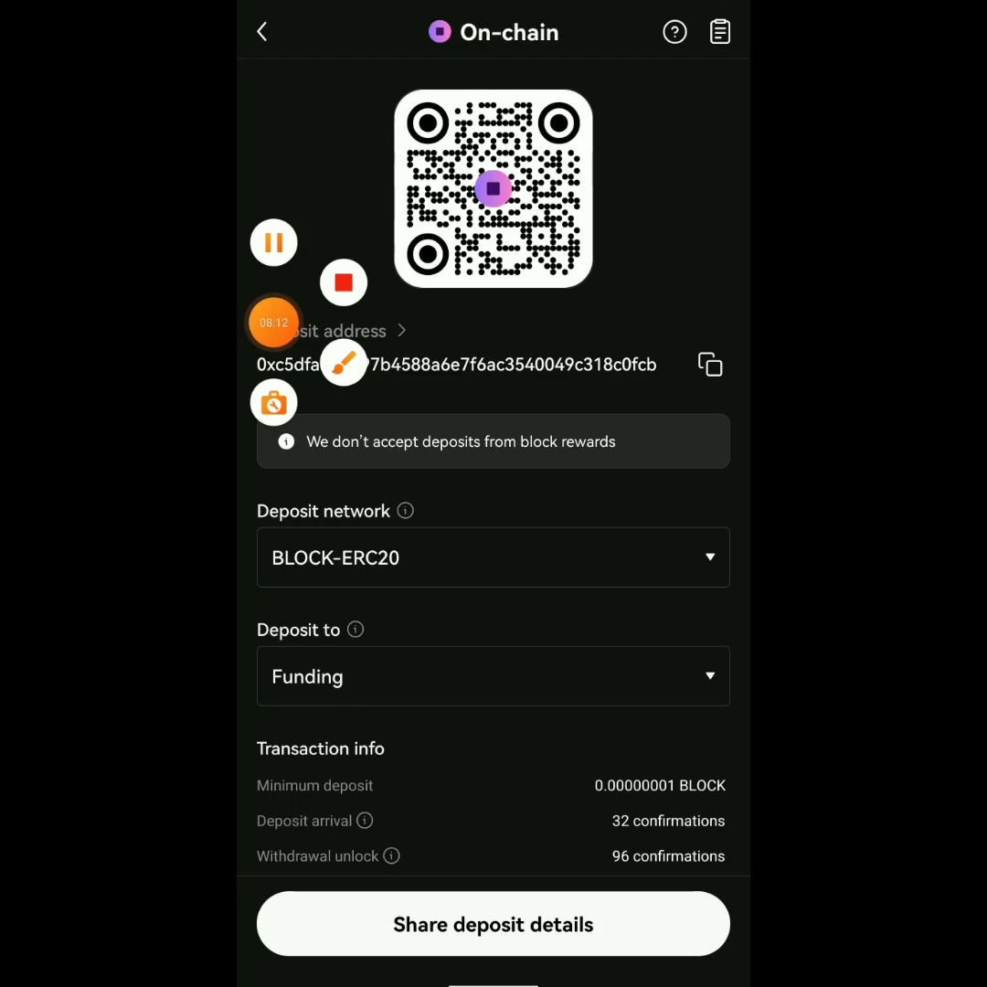
{"action": "left_click", "coordinate": [230, 339]}
{"action": "mouse_move", "coordinate": [697, 322]}
{"action": "left_mouse_down"}
{"action": "mouse_move", "coordinate": [679, 376]}
{"action": "mouse_move", "coordinate": [697, 324]}
{"action": "left_mouse_up"}
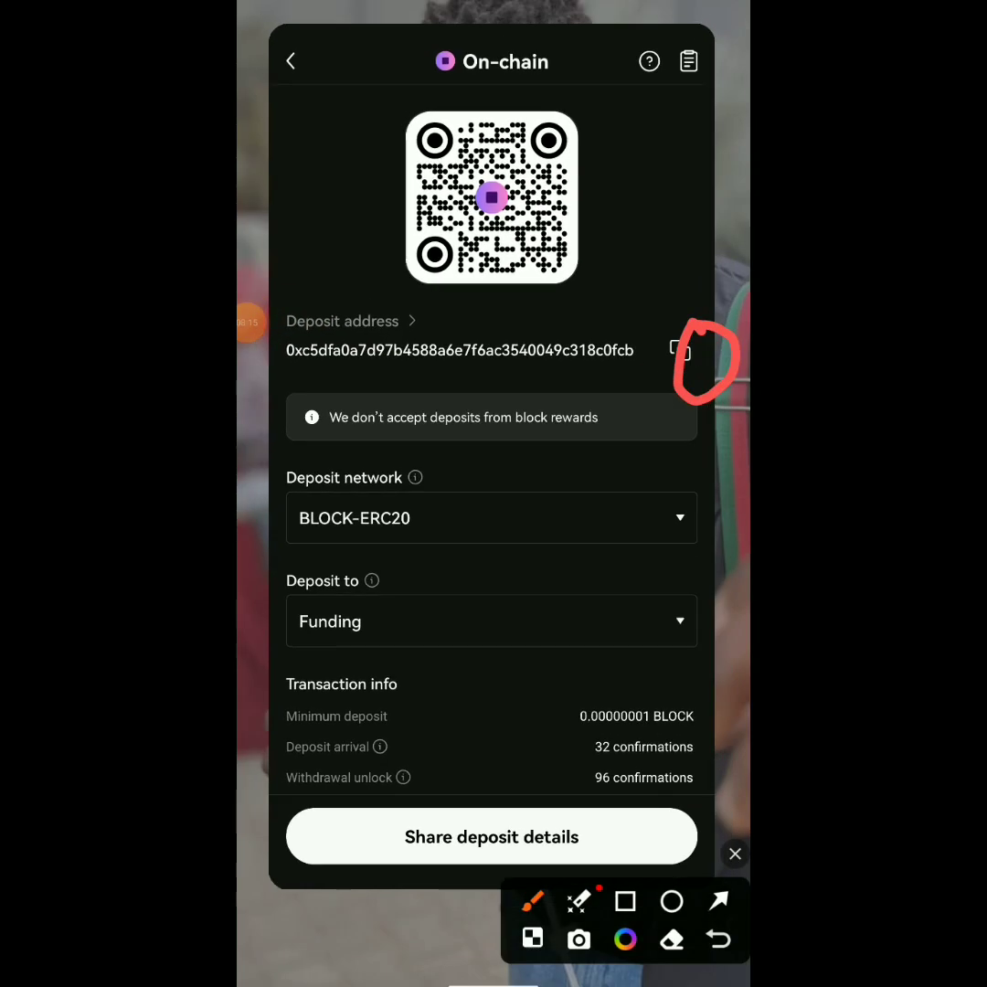
{"action": "key", "text": "super"}
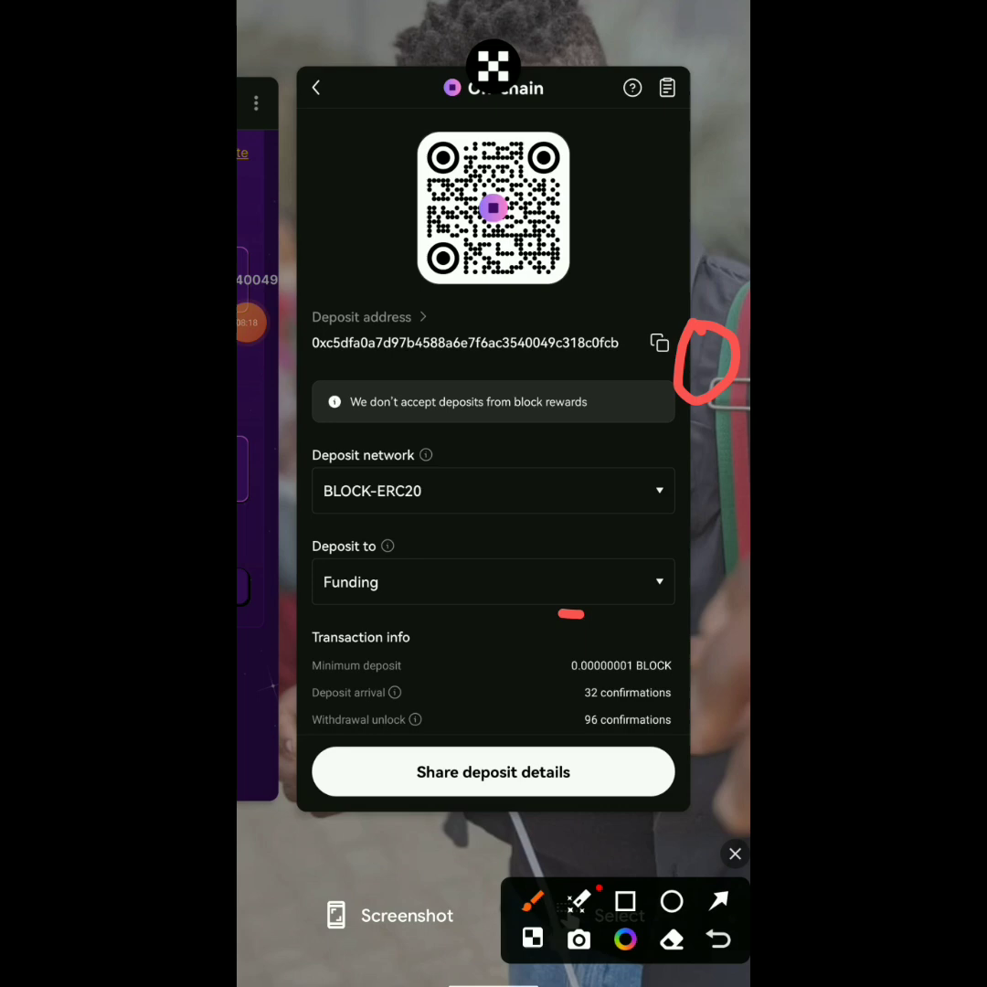
{"action": "left_click_drag", "start_coordinate": [559, 614], "coordinate": [709, 605]}
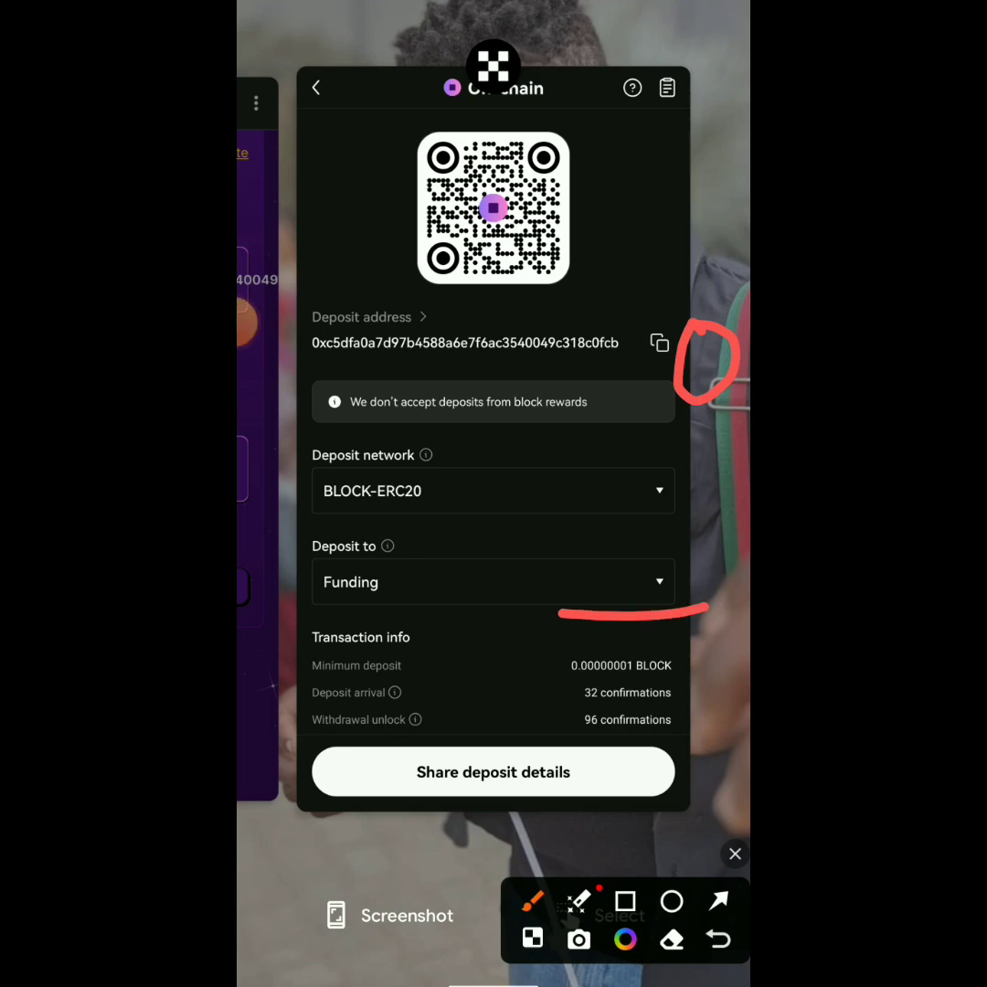
{"action": "left_click_drag", "start_coordinate": [365, 457], "coordinate": [731, 457]}
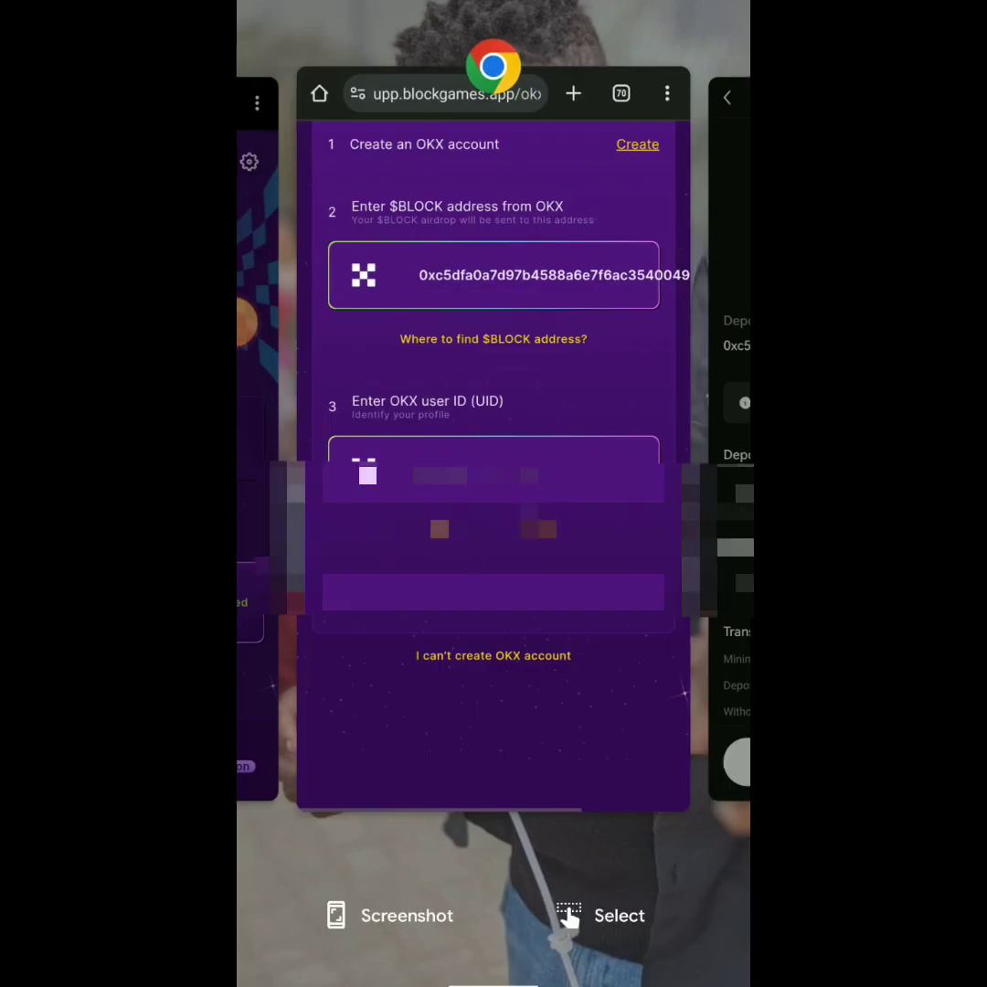
- Open the BlockGames OKX form full screen and review its saved BLOCK address and UID
{"action": "left_click", "coordinate": [494, 366]}
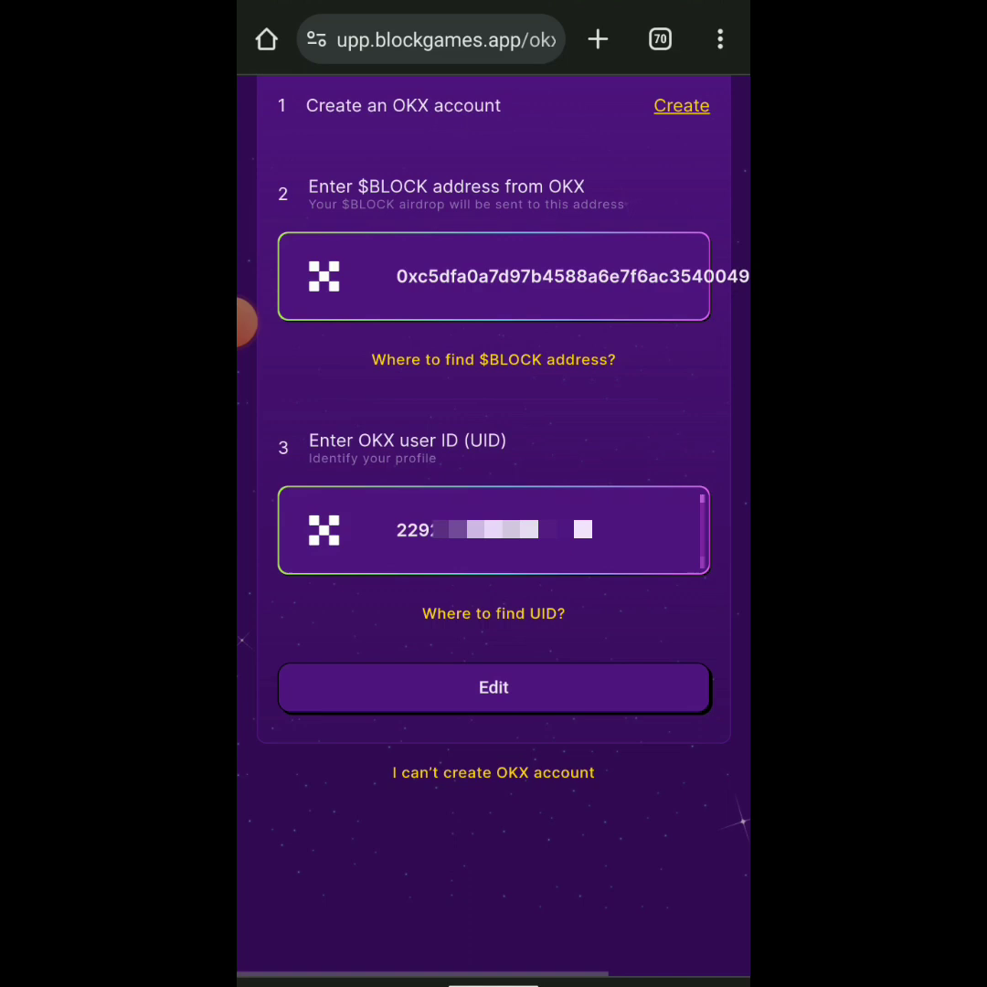
{"action": "left_click", "coordinate": [246, 322]}
{"action": "left_click", "coordinate": [231, 340]}
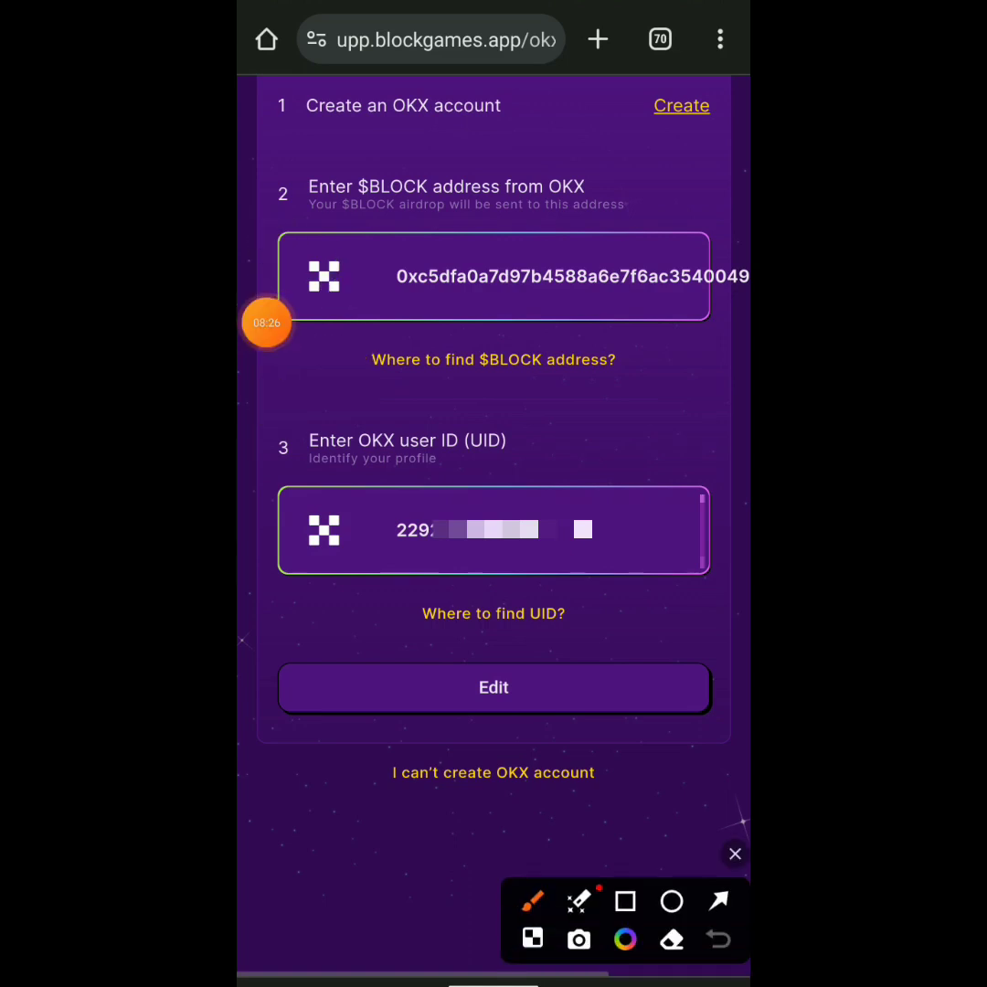
{"action": "left_click_drag", "start_coordinate": [443, 228], "coordinate": [384, 234]}
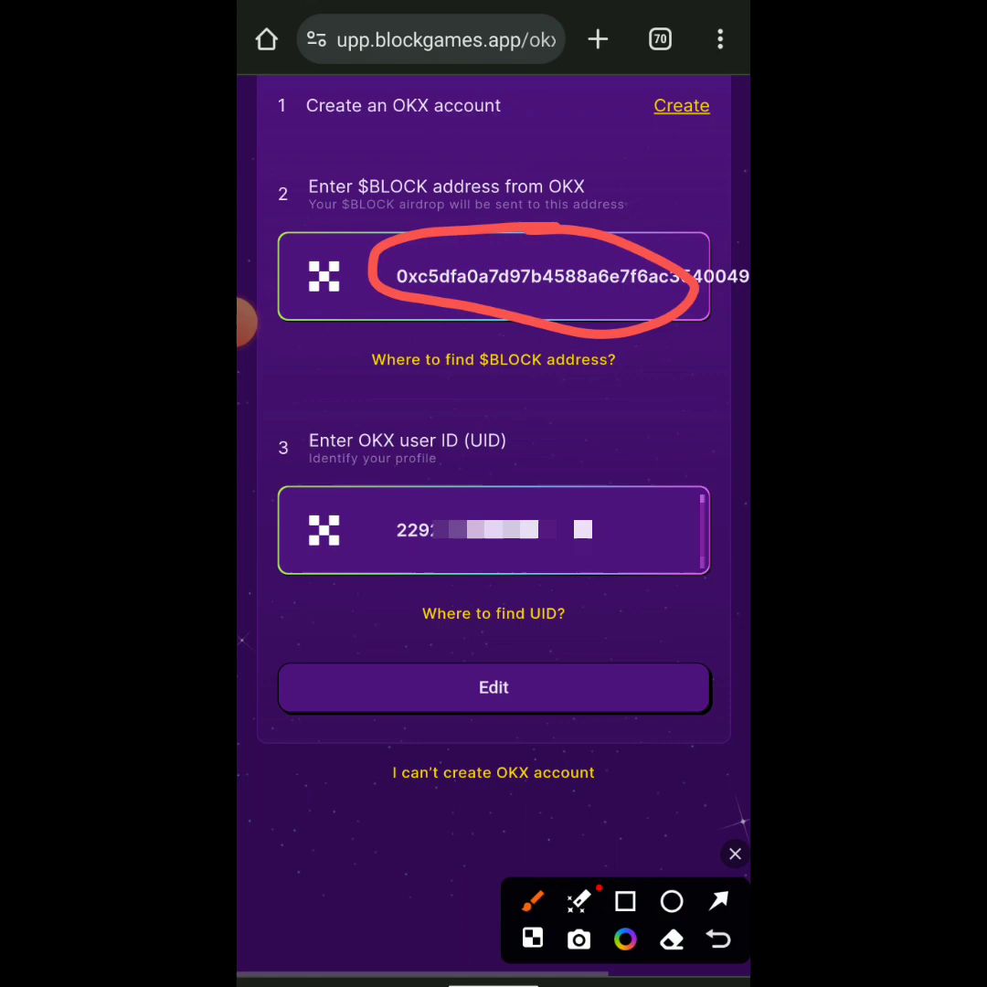
{"action": "left_click", "coordinate": [735, 854]}
{"action": "left_click", "coordinate": [247, 322]}
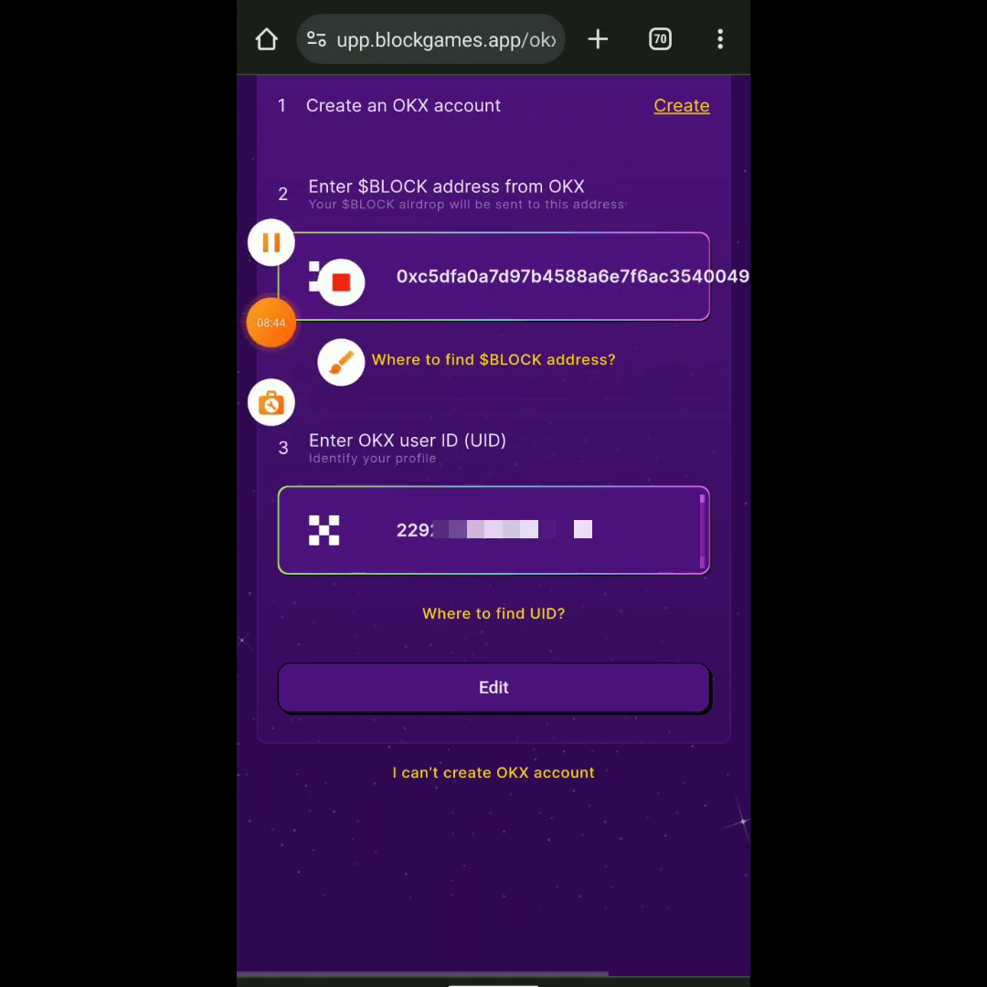
{"action": "left_click", "coordinate": [228, 334]}
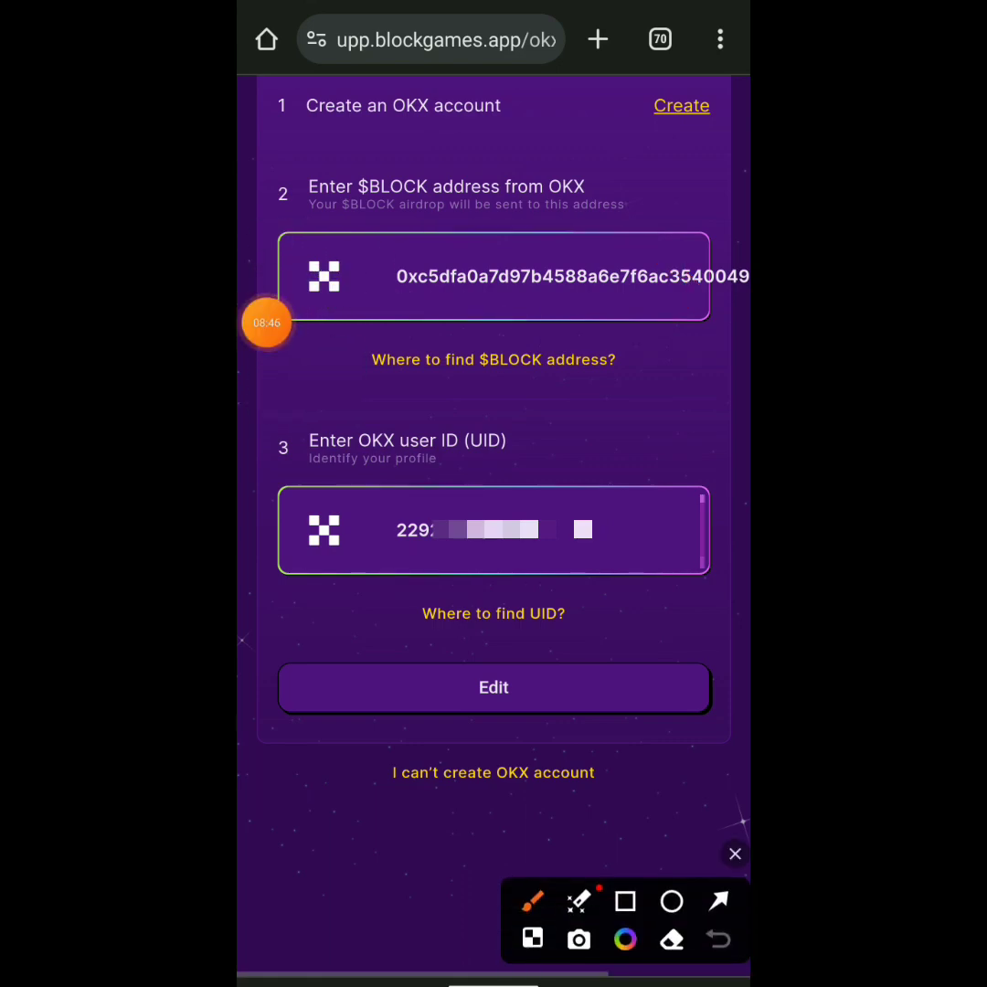
- Switch to OKX and back out of the deposit and Assets pages to the Exchange home screen
{"action": "key", "text": "super"}
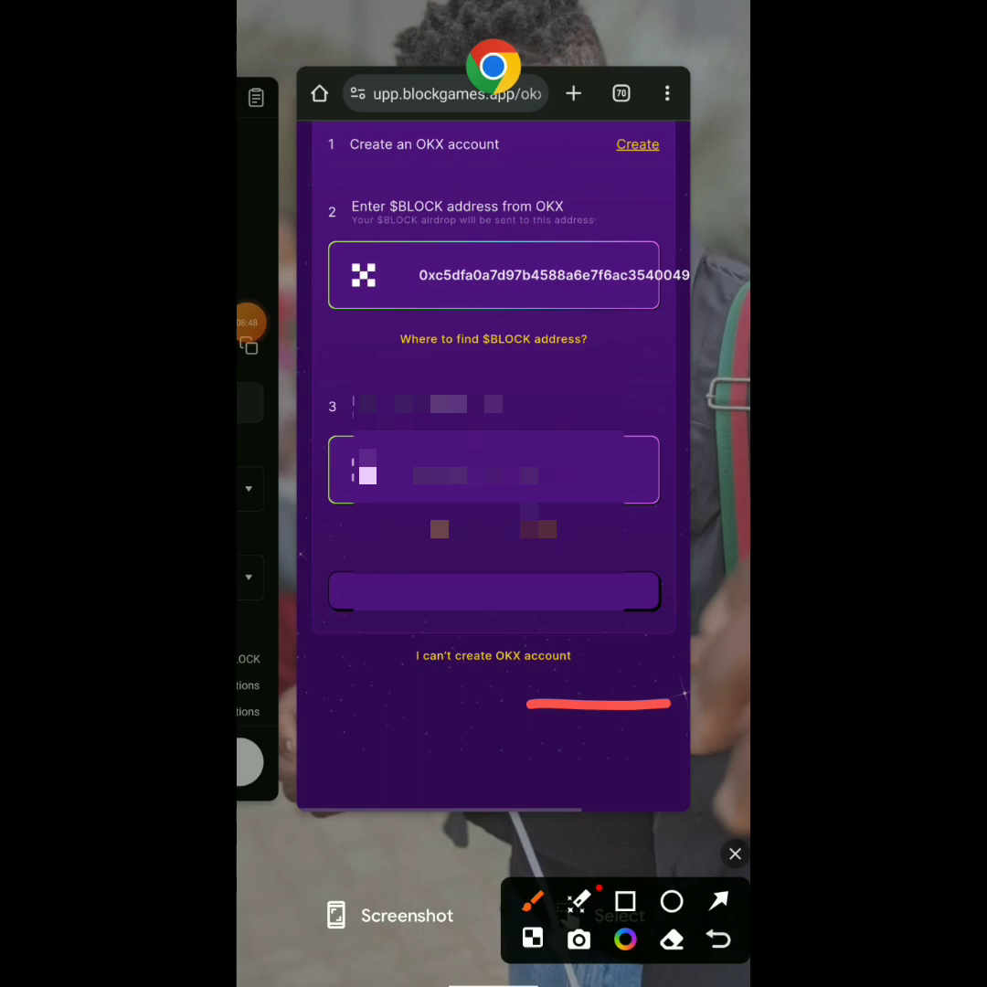
{"action": "left_click_drag", "start_coordinate": [320, 439], "coordinate": [640, 439]}
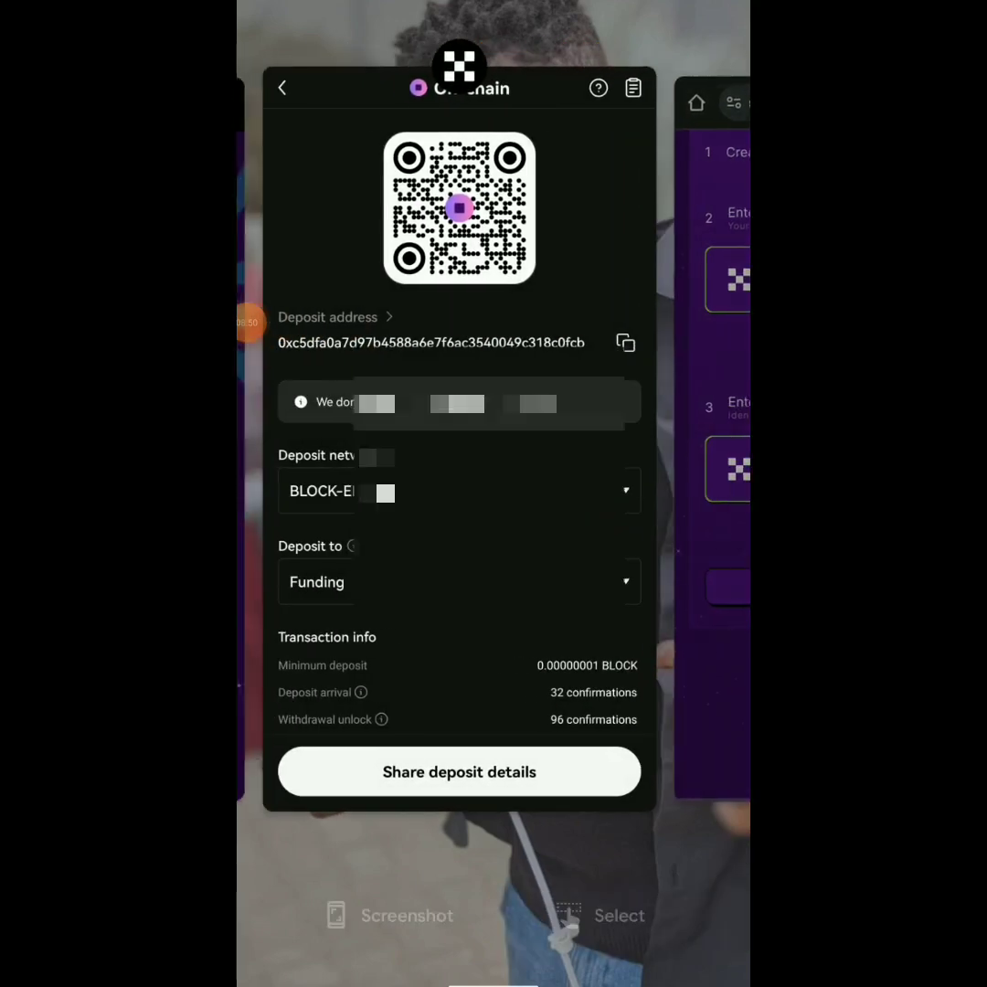
{"action": "left_click", "coordinate": [457, 438]}
{"action": "left_click", "coordinate": [262, 32]}
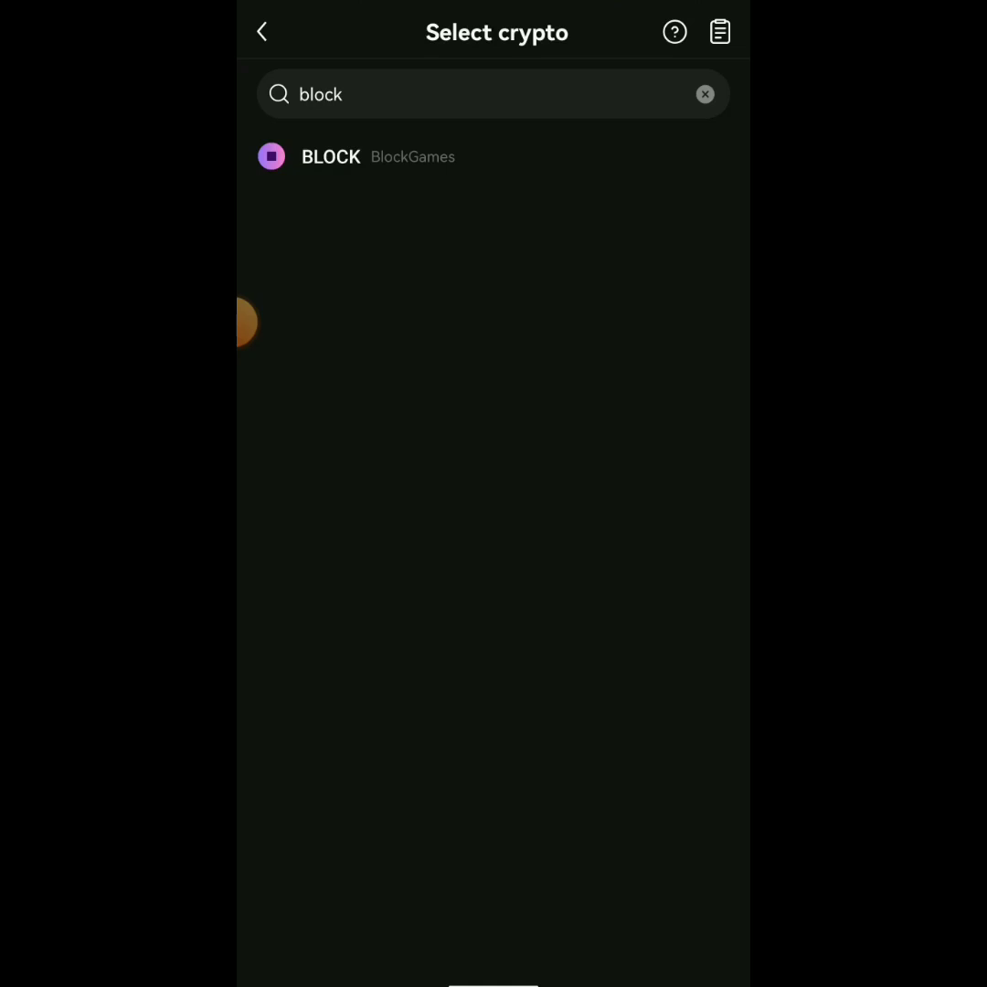
{"action": "left_click", "coordinate": [261, 32]}
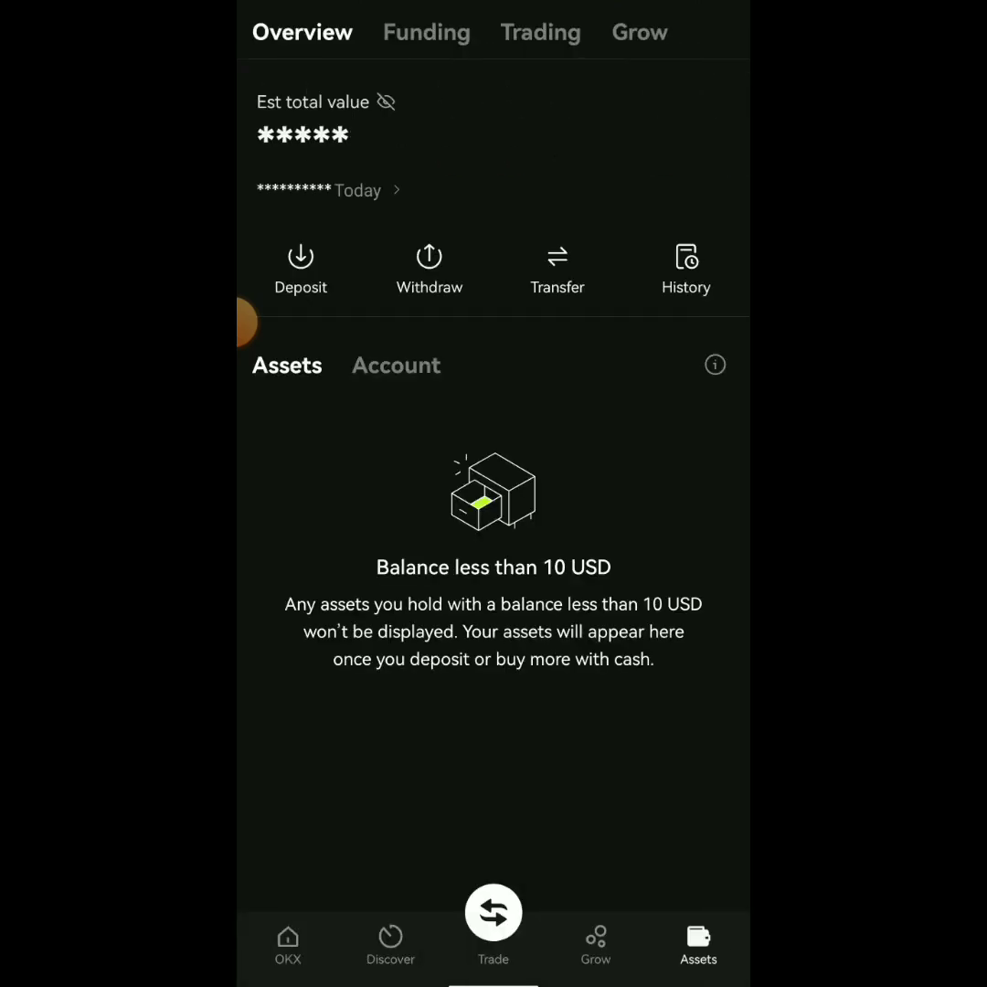
{"action": "left_click", "coordinate": [288, 947]}
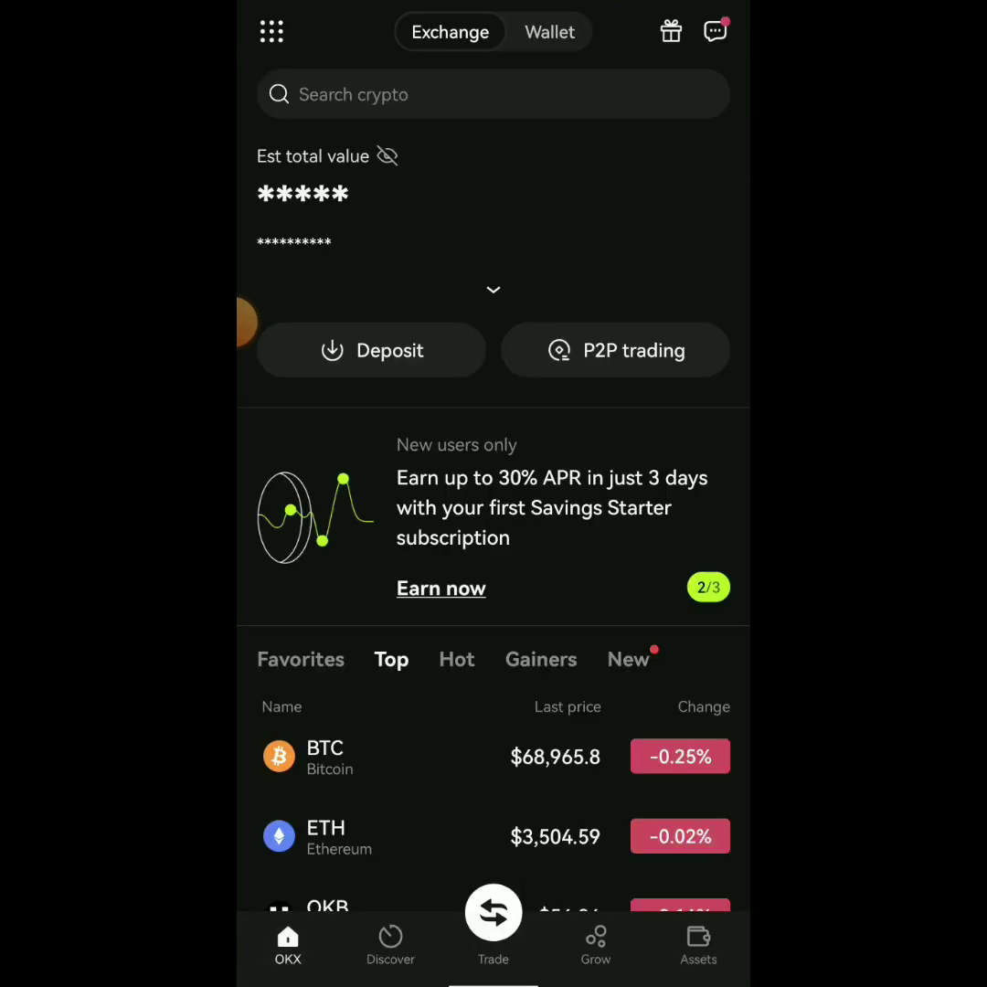
- Draw marks on the OKX home screen with the recorder's annotation tool, then clear them
{"action": "left_click", "coordinate": [247, 322]}
{"action": "left_click", "coordinate": [343, 361]}
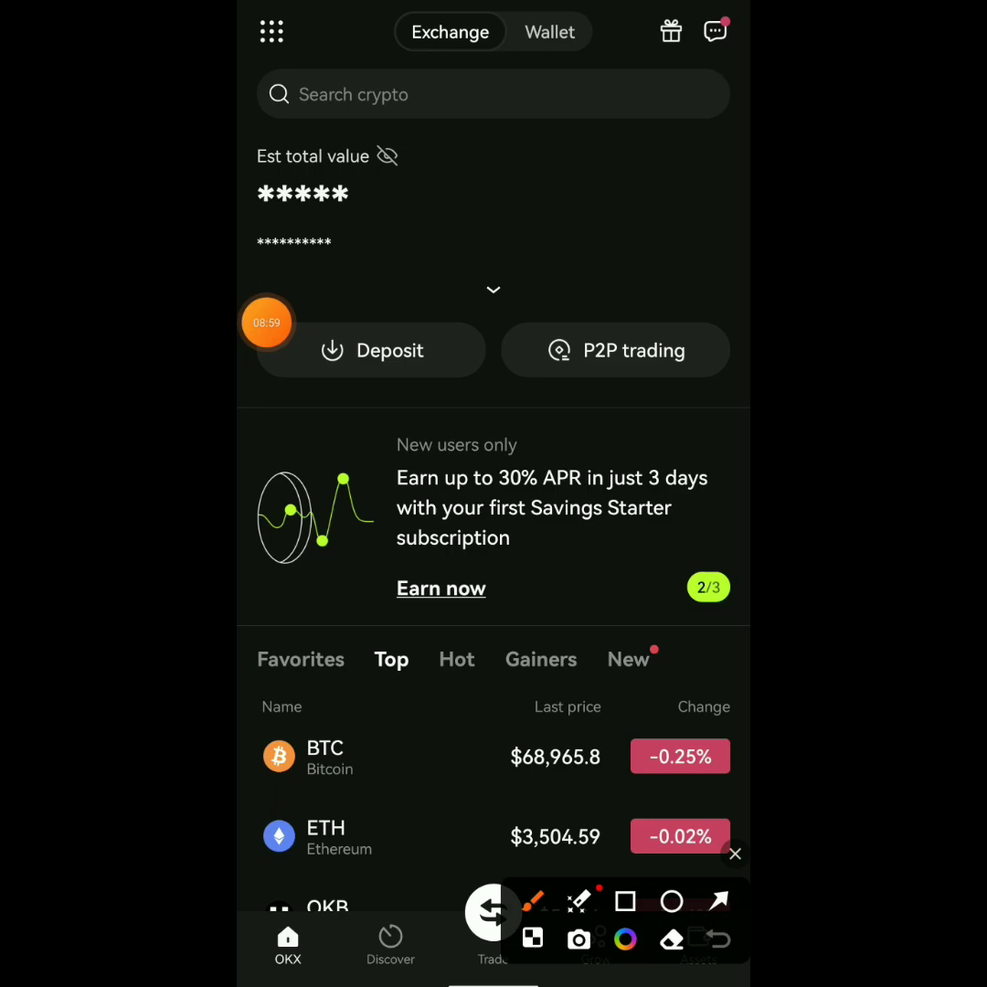
{"action": "left_click_drag", "start_coordinate": [265, 914], "coordinate": [348, 970]}
{"action": "left_click", "coordinate": [735, 854]}
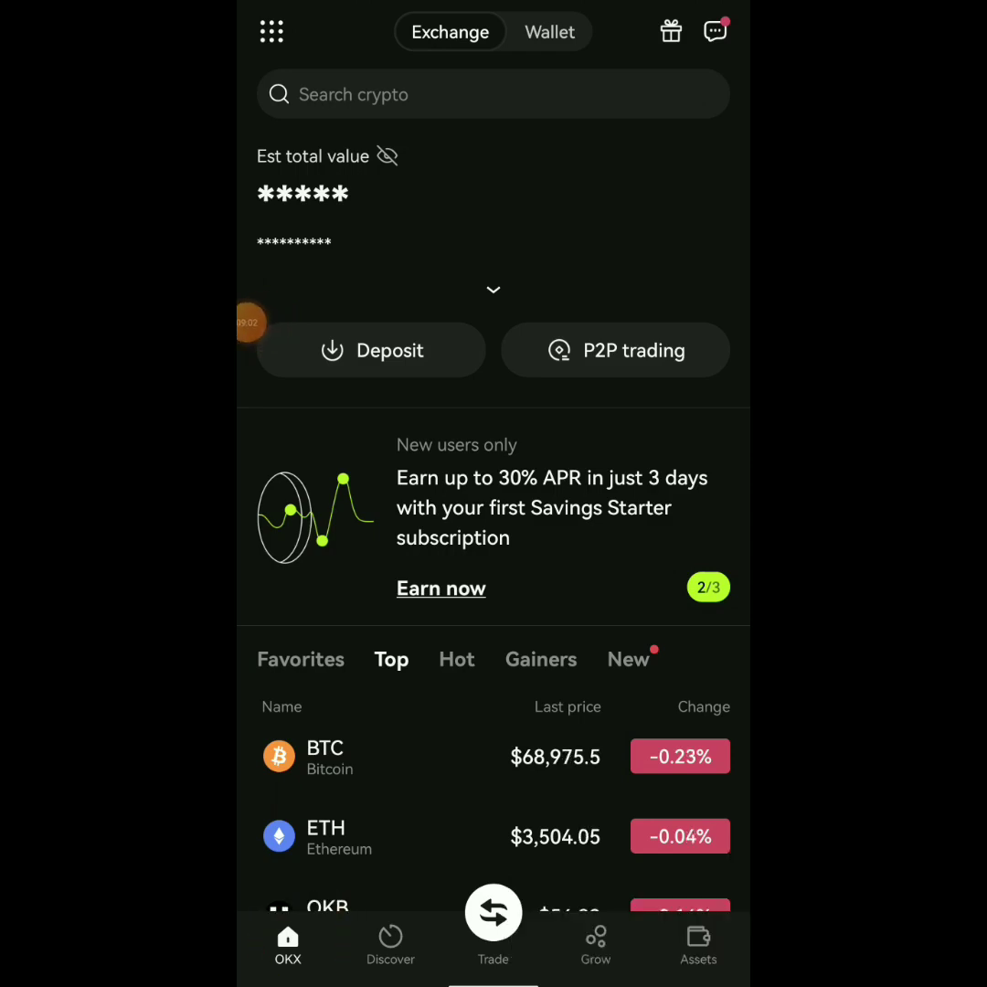
{"action": "left_click", "coordinate": [246, 322]}
{"action": "left_click", "coordinate": [286, 306]}
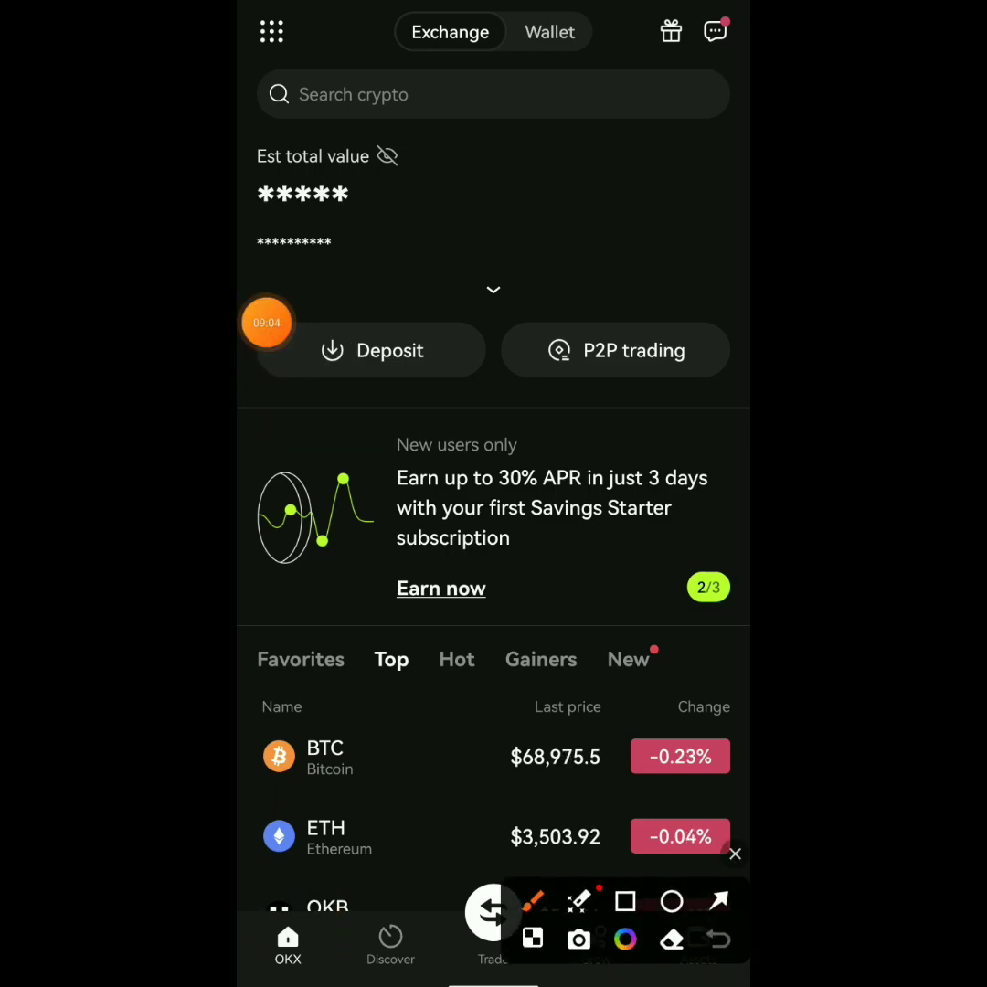
{"action": "left_click_drag", "start_coordinate": [307, 41], "coordinate": [274, 68]}
{"action": "left_click", "coordinate": [735, 854]}
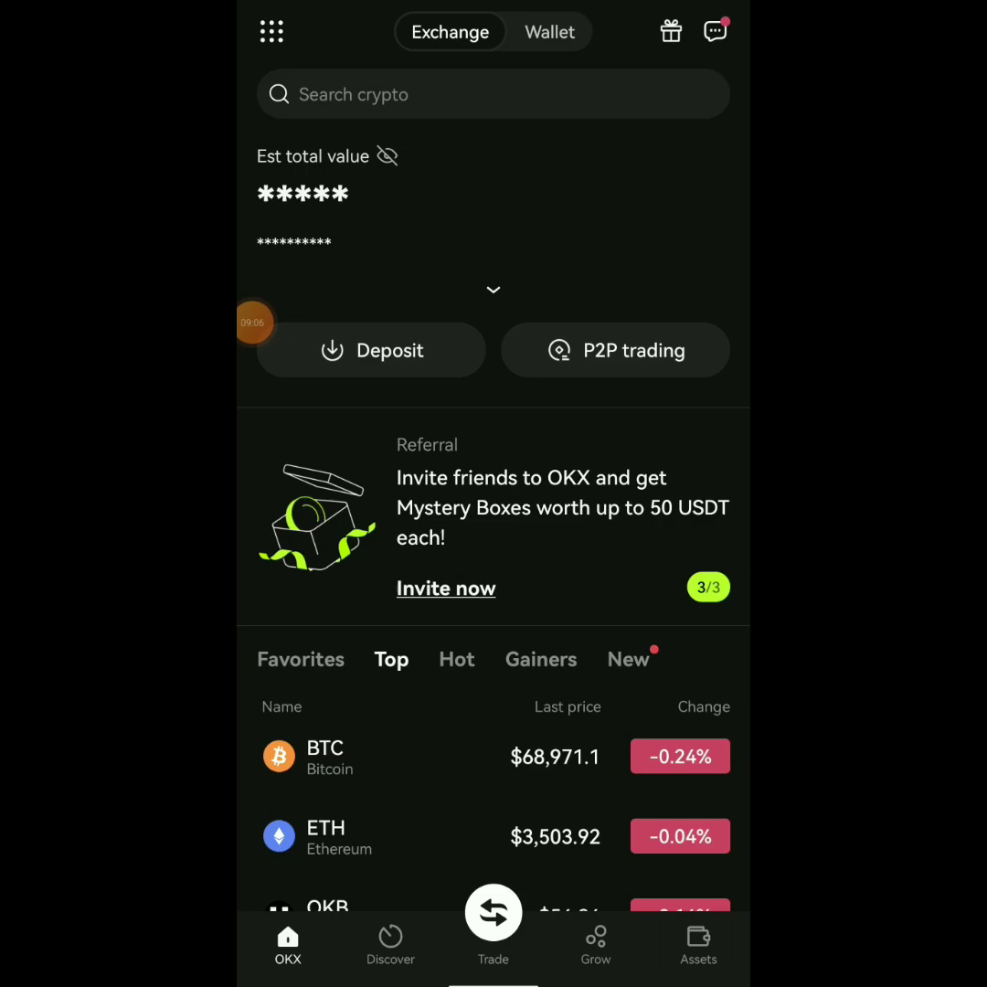
- Open the OKX account menu with its profile, shortcuts and asset management options
{"action": "left_click", "coordinate": [272, 32]}
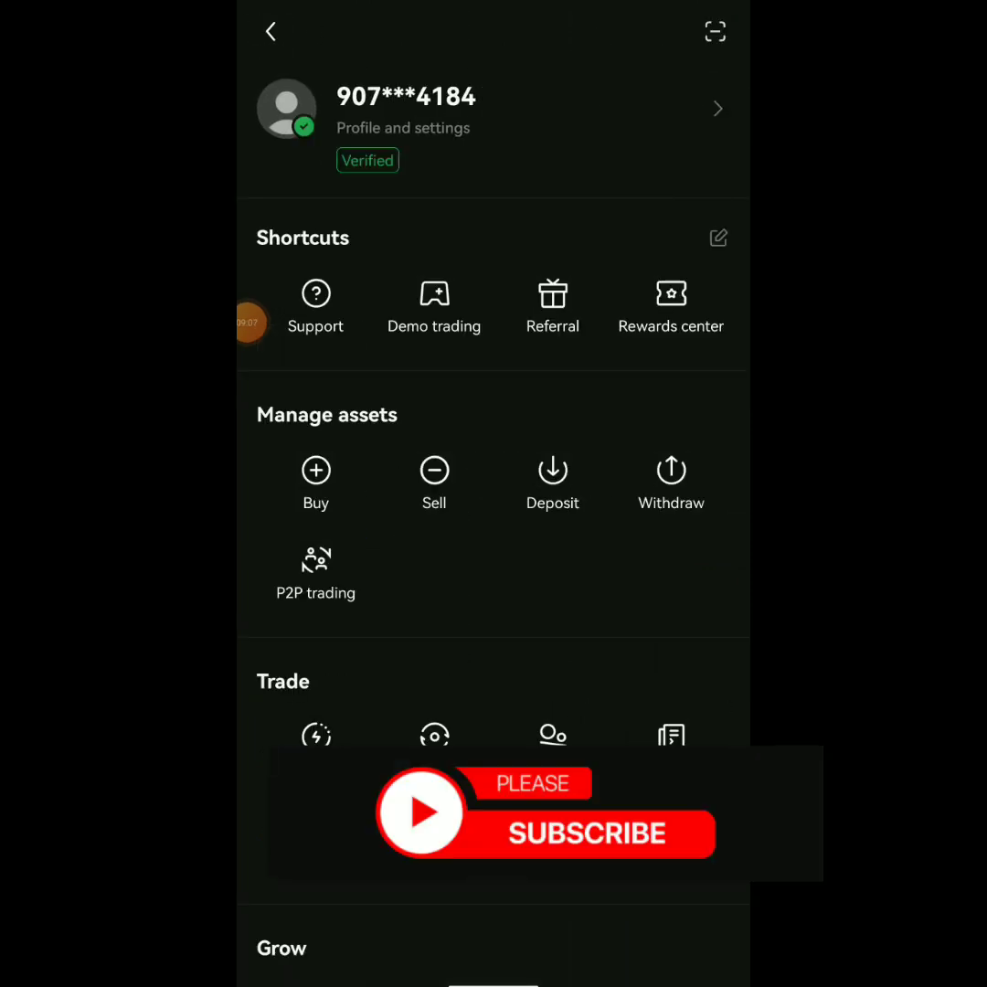
{"action": "scroll", "coordinate": [494, 548], "scroll_direction": "down", "scroll_amount": 5}
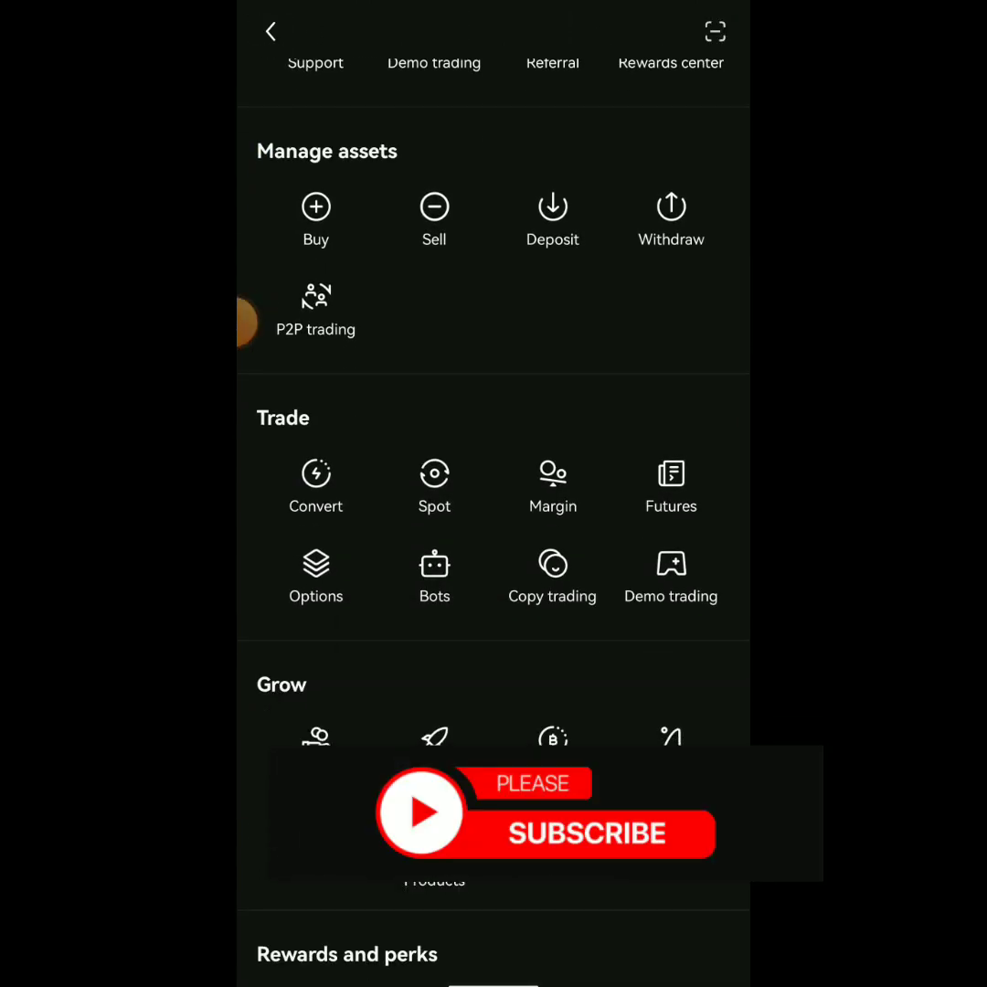
{"action": "scroll", "coordinate": [494, 549], "scroll_direction": "down", "scroll_amount": 5}
{"action": "scroll", "coordinate": [494, 549], "scroll_direction": "down", "scroll_amount": 3}
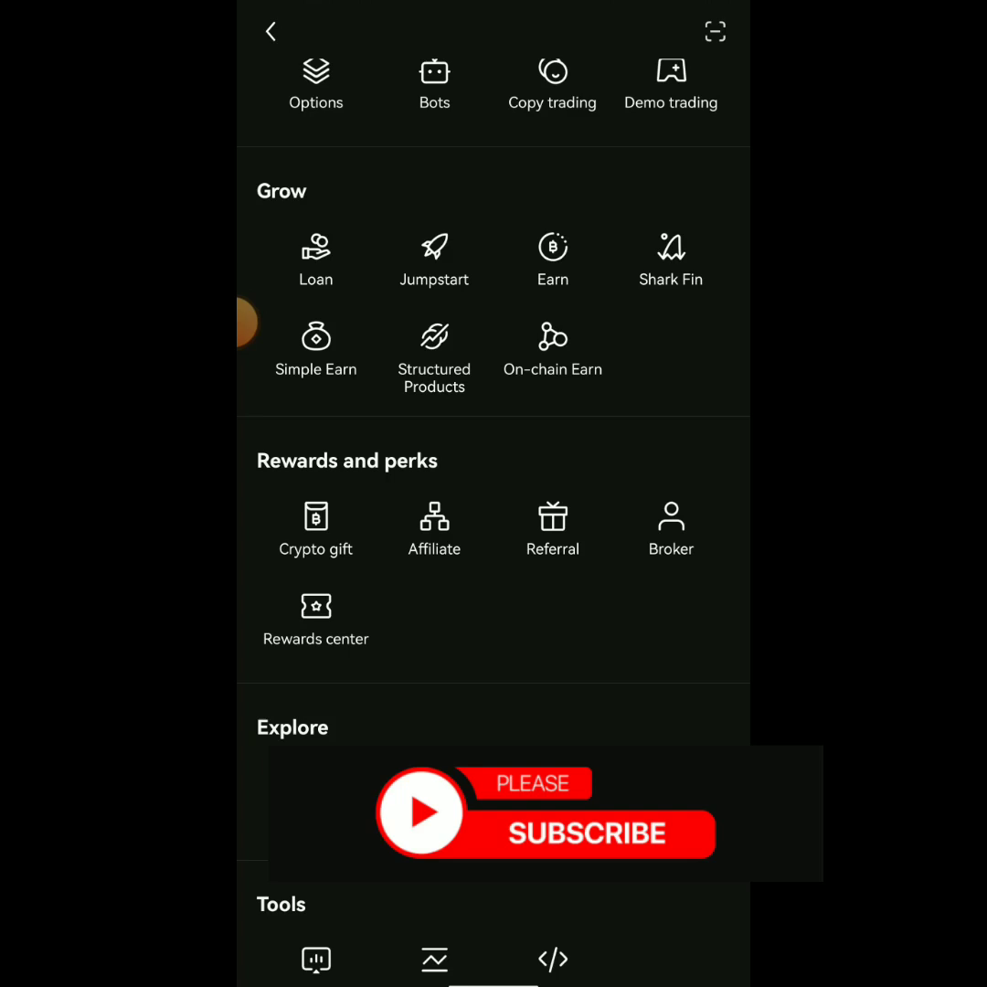
{"action": "scroll", "coordinate": [493, 549], "scroll_direction": "up", "scroll_amount": 3}
{"action": "scroll", "coordinate": [494, 493], "scroll_direction": "up", "scroll_amount": 2}
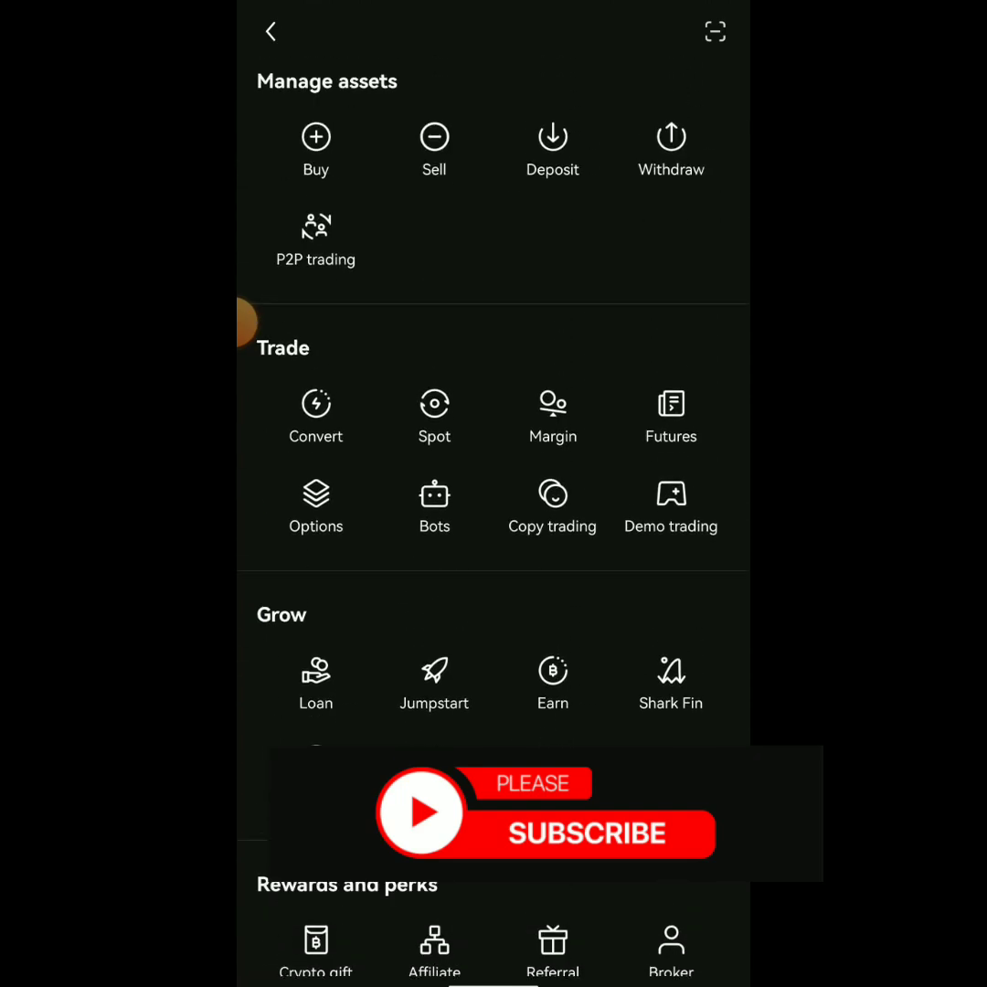
{"action": "scroll", "coordinate": [493, 493], "scroll_direction": "up", "scroll_amount": 4}
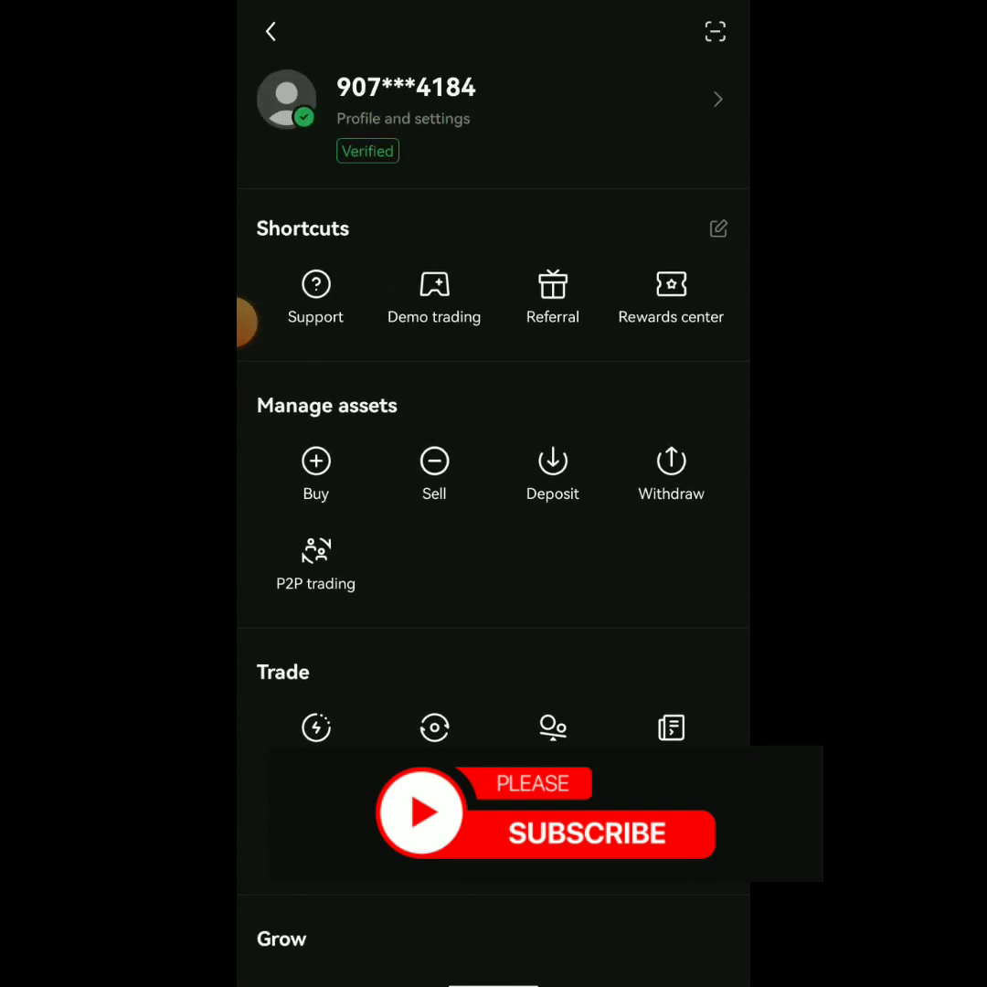
{"action": "left_click", "coordinate": [247, 320]}
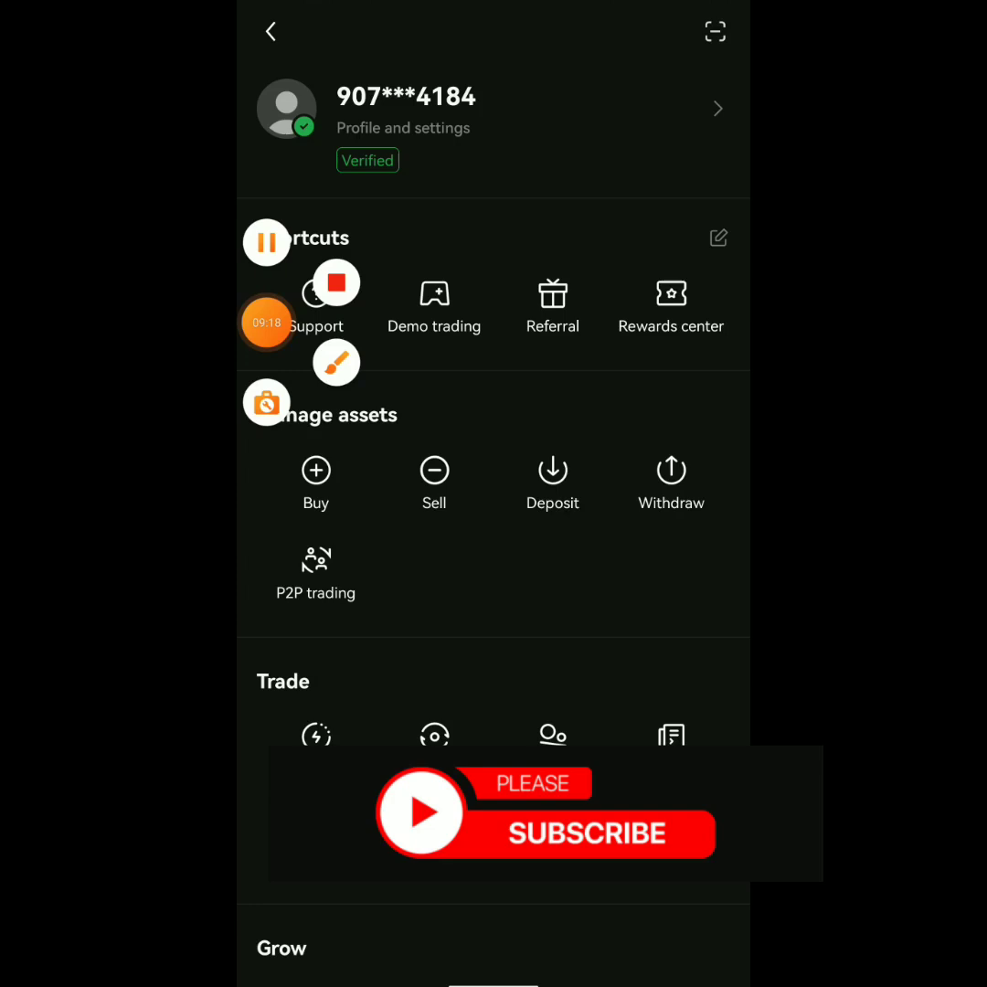
{"action": "left_click_drag", "start_coordinate": [599, 50], "coordinate": [558, 109]}
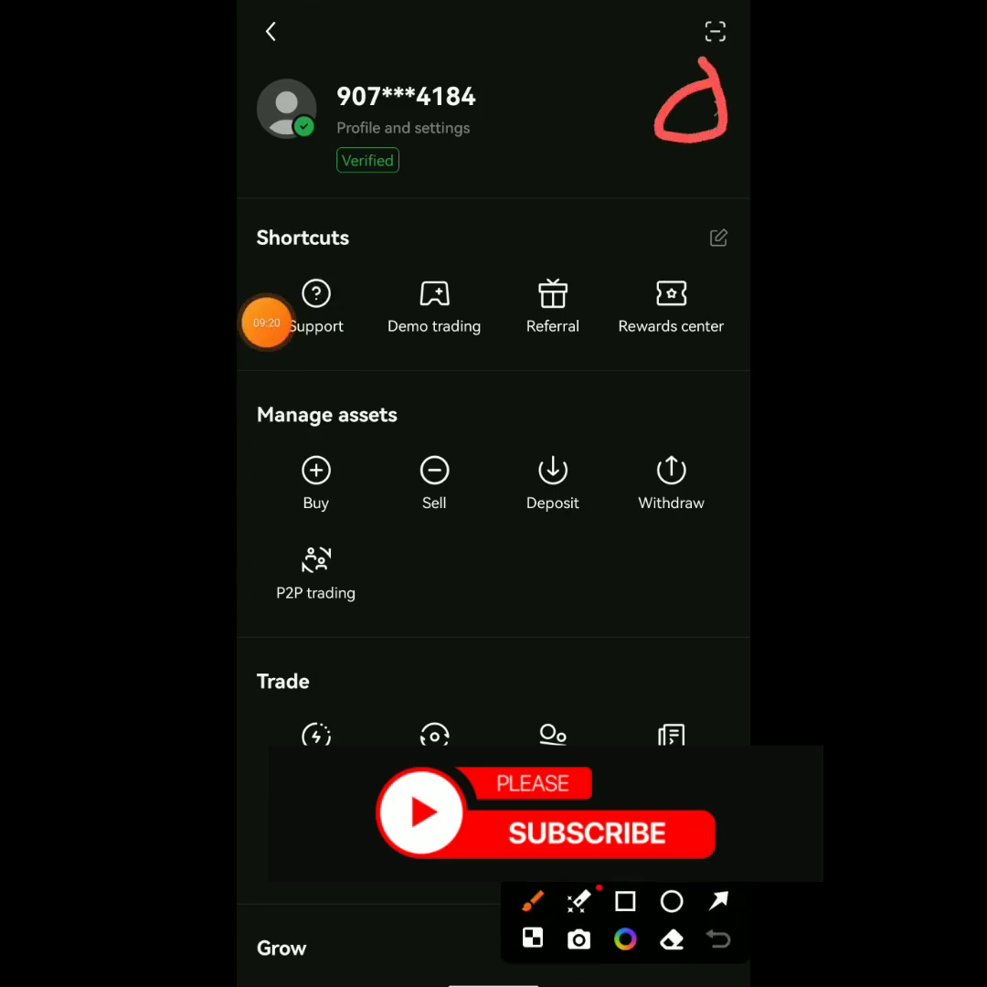
{"action": "left_click", "coordinate": [271, 31]}
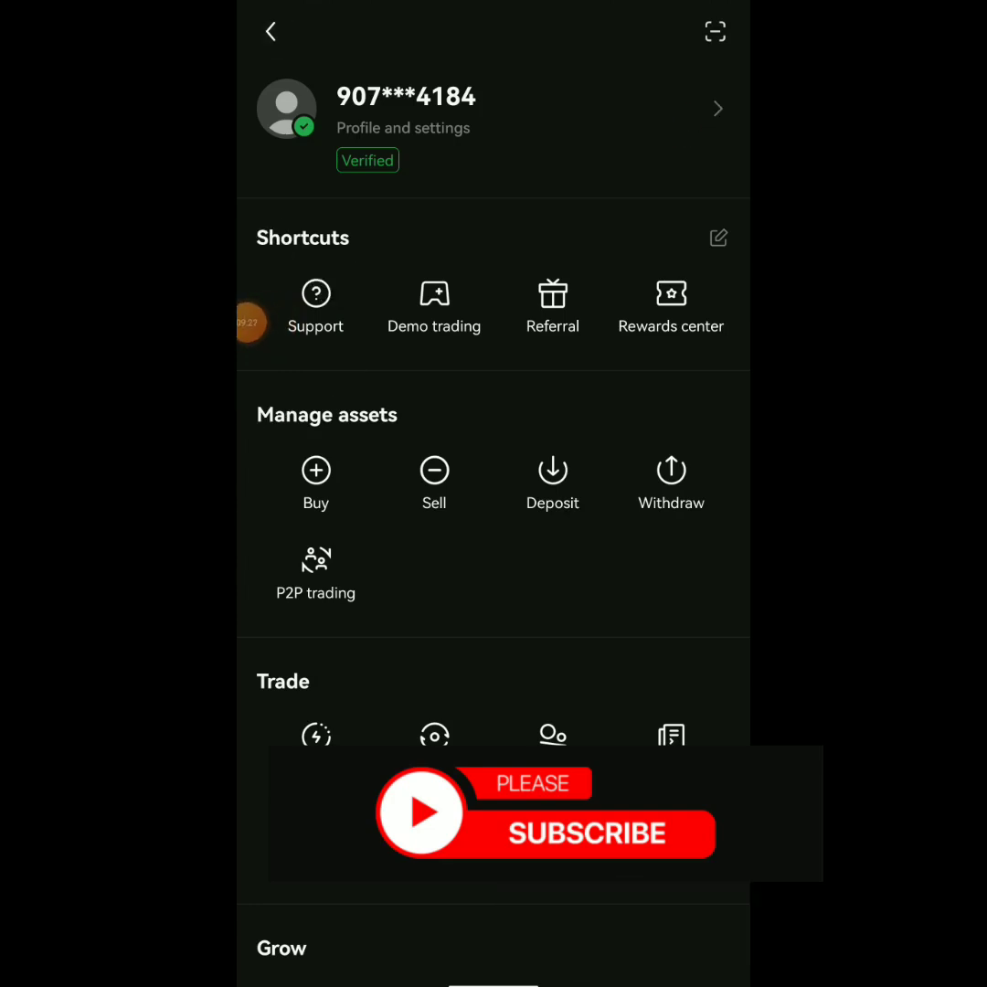
- Open the User center profile and mark the UID label and its value
{"action": "left_click", "coordinate": [494, 109]}
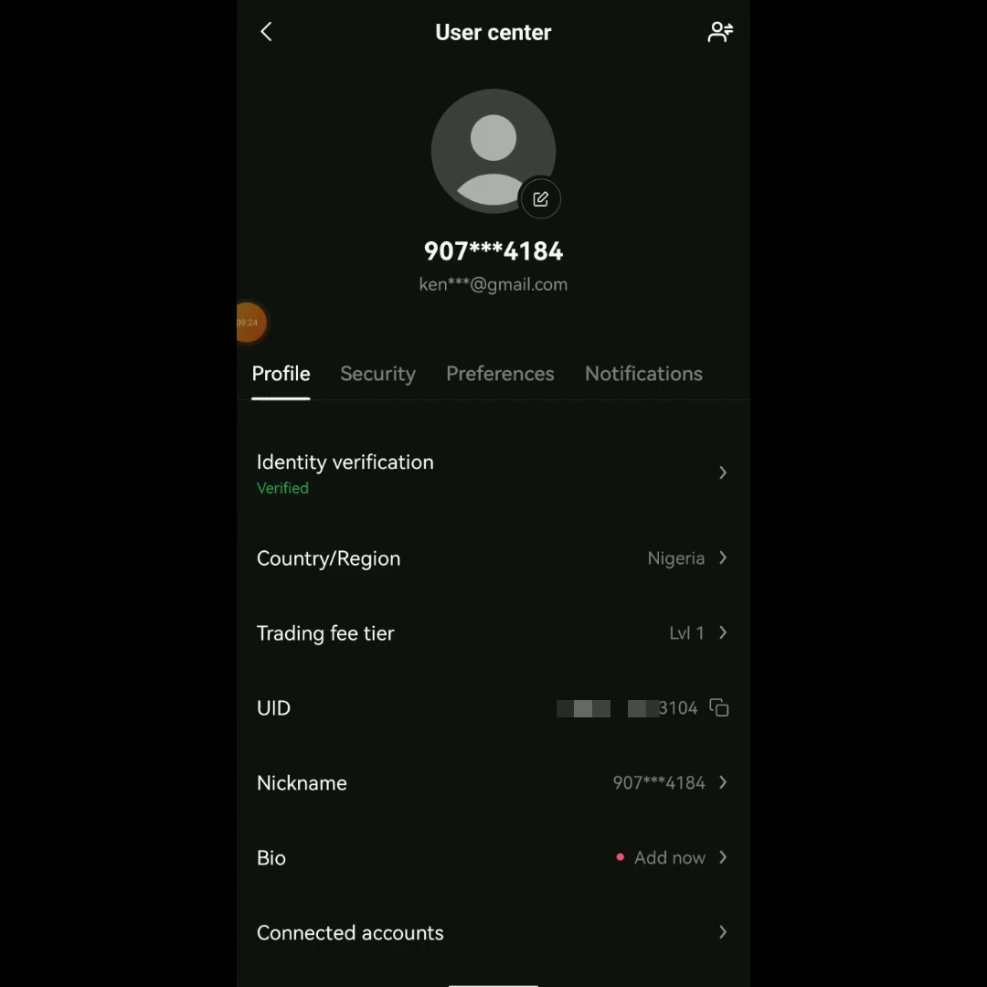
{"action": "left_click", "coordinate": [267, 322]}
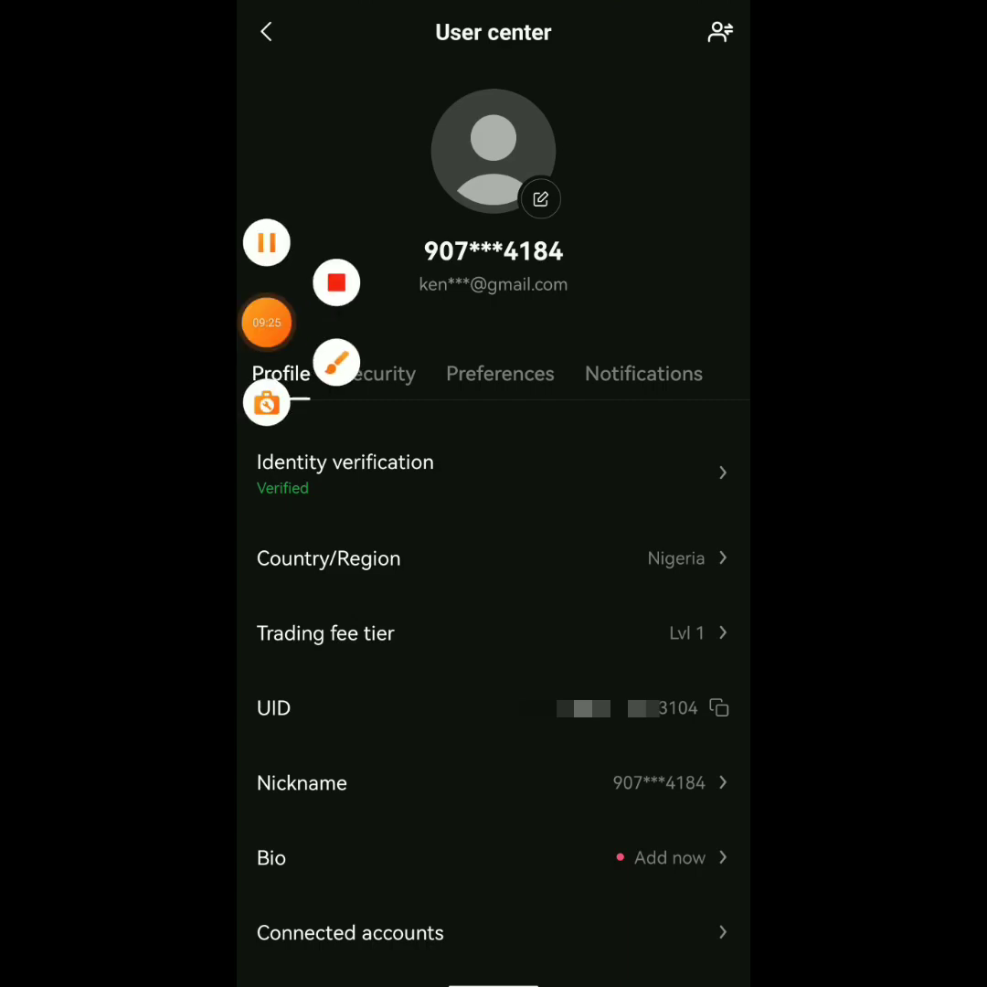
{"action": "left_click", "coordinate": [337, 363]}
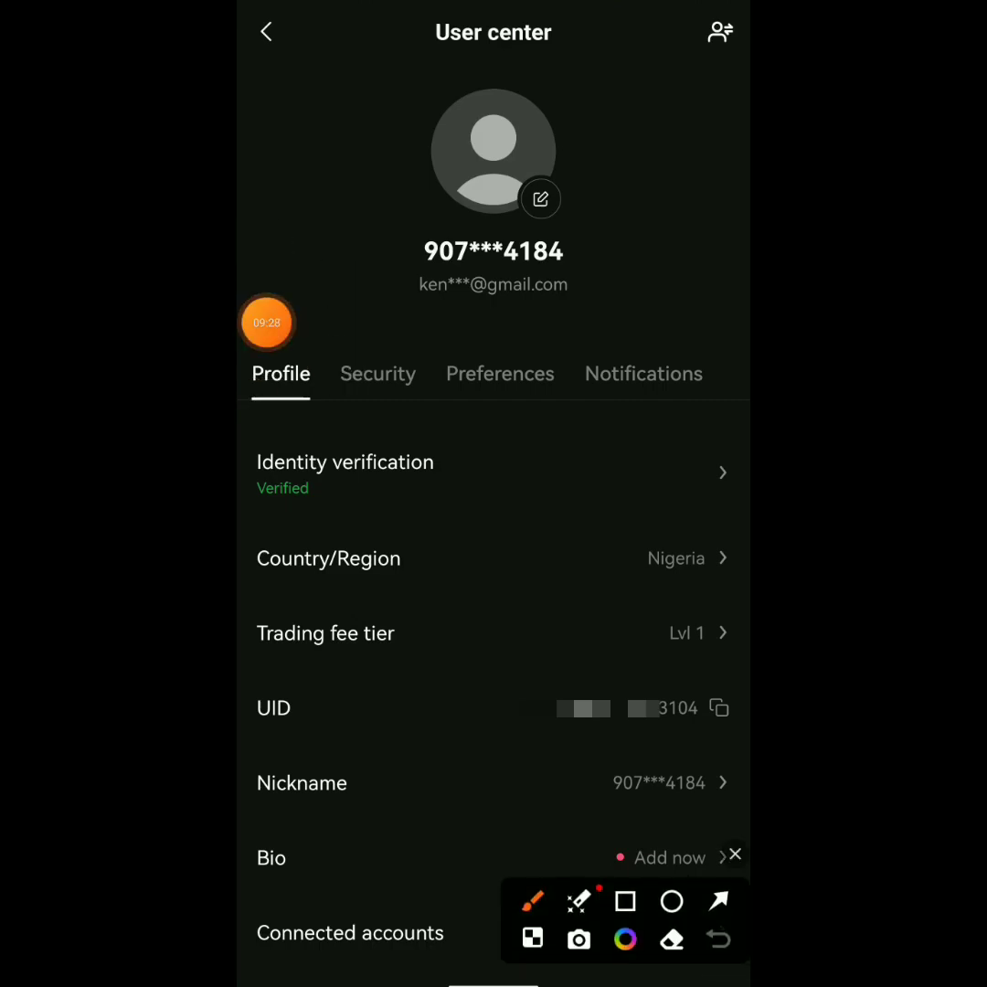
{"action": "left_click_drag", "start_coordinate": [346, 688], "coordinate": [349, 684]}
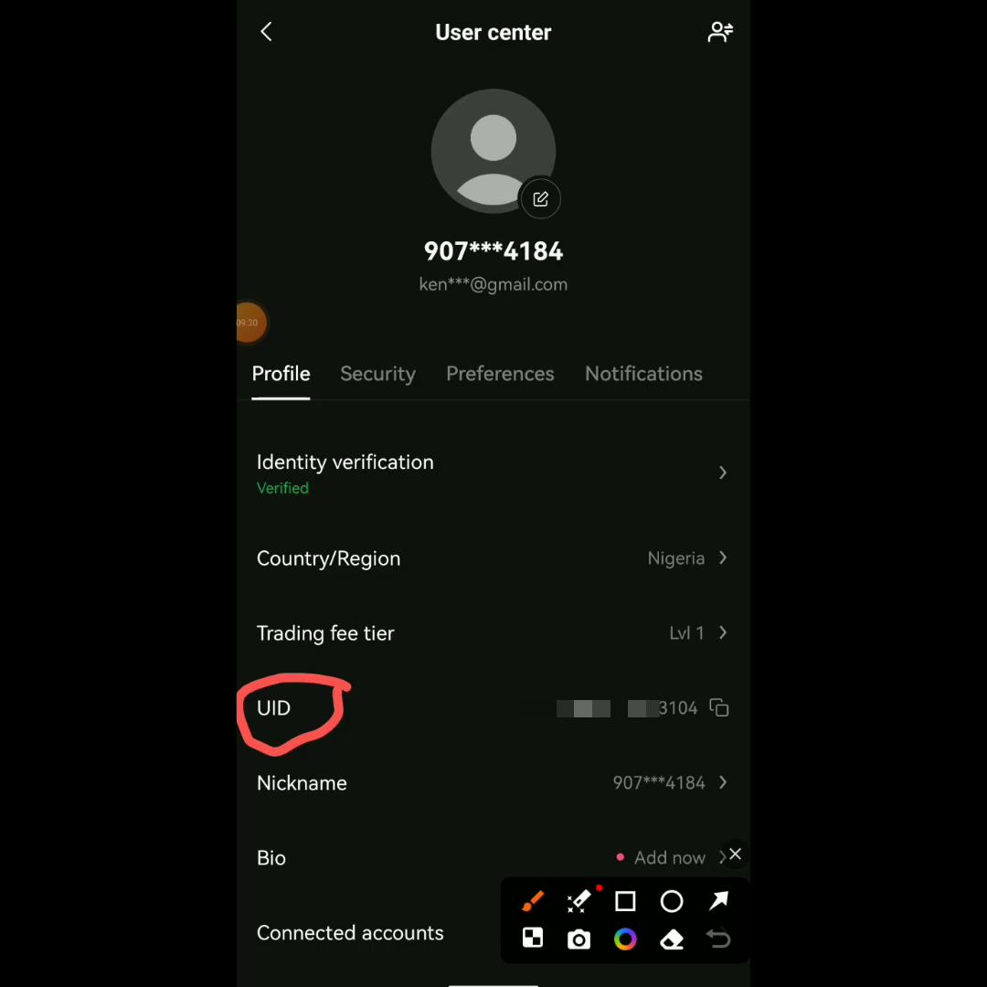
{"action": "left_click_drag", "start_coordinate": [539, 654], "coordinate": [665, 727]}
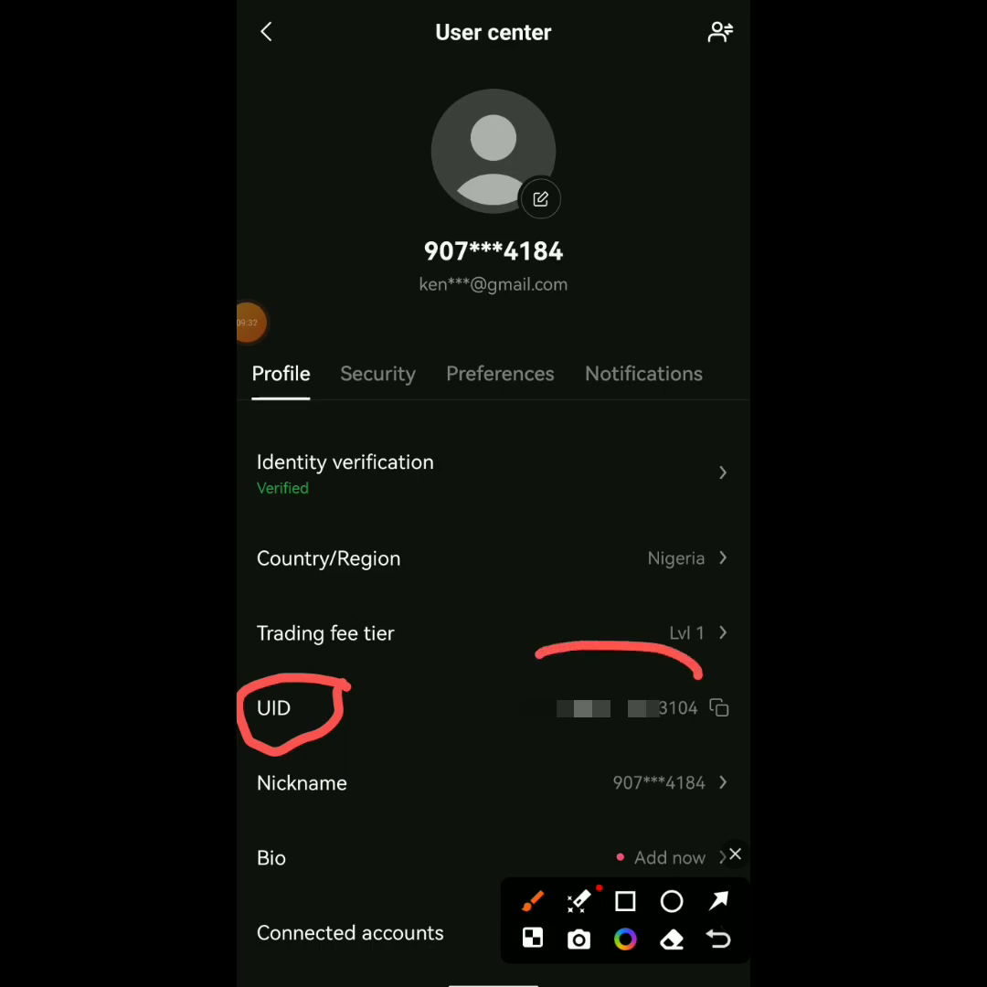
{"action": "left_click_drag", "start_coordinate": [466, 640], "coordinate": [430, 563]}
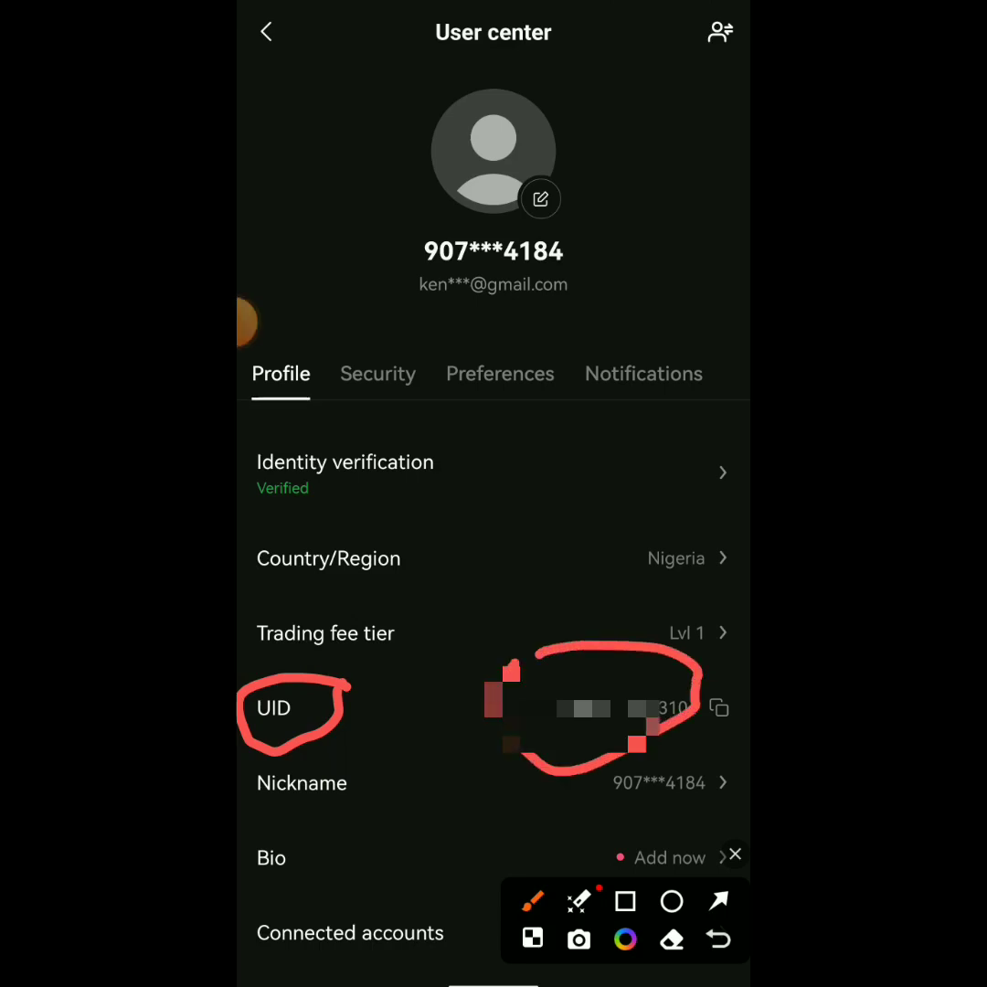
{"action": "left_click", "coordinate": [735, 856]}
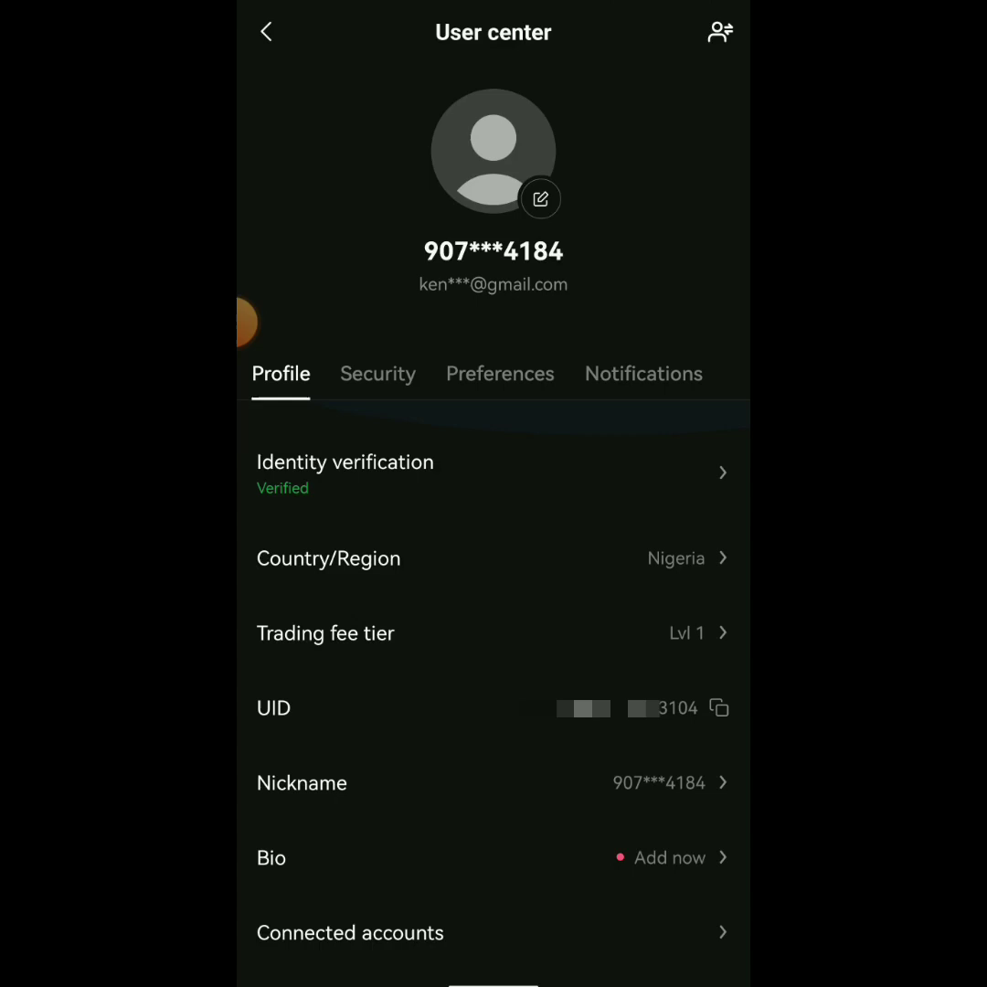
- Circle the UID copy icon on the profile, then clear the drawing
{"action": "left_click", "coordinate": [267, 322]}
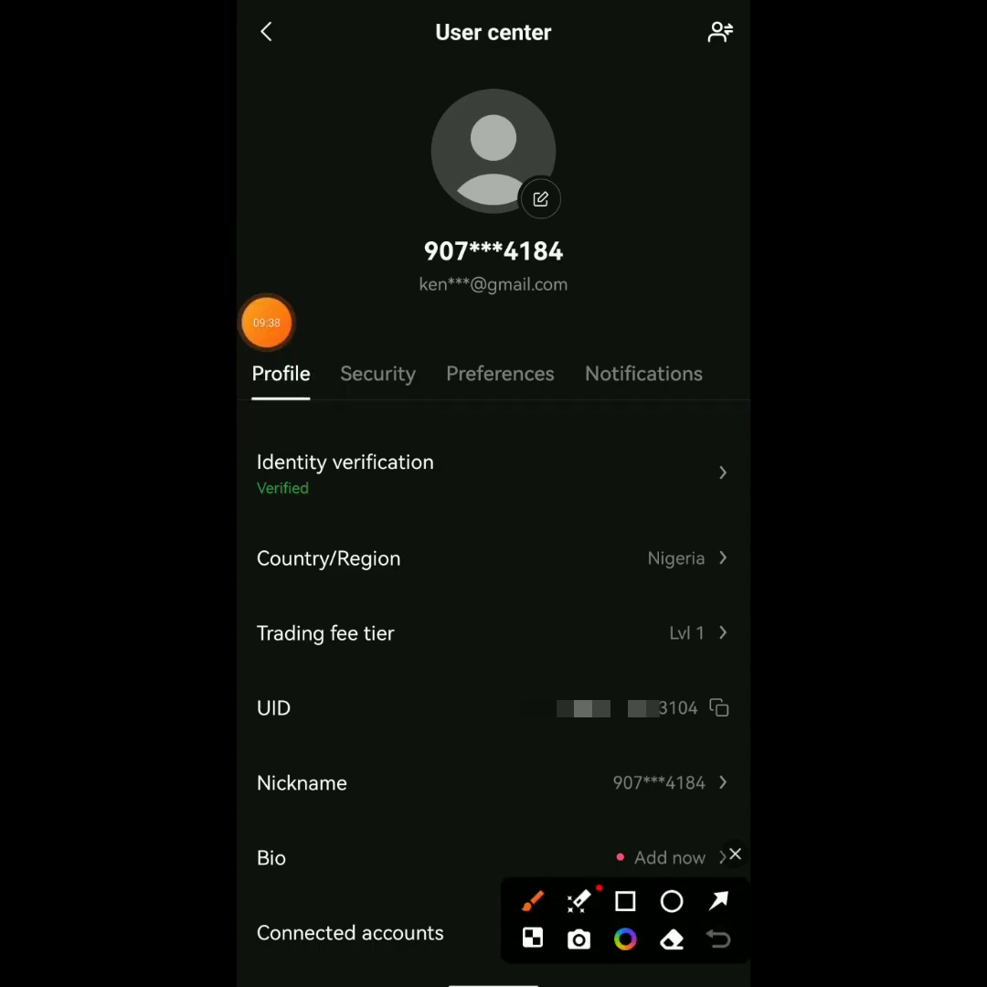
{"action": "left_click_drag", "start_coordinate": [695, 677], "coordinate": [709, 745]}
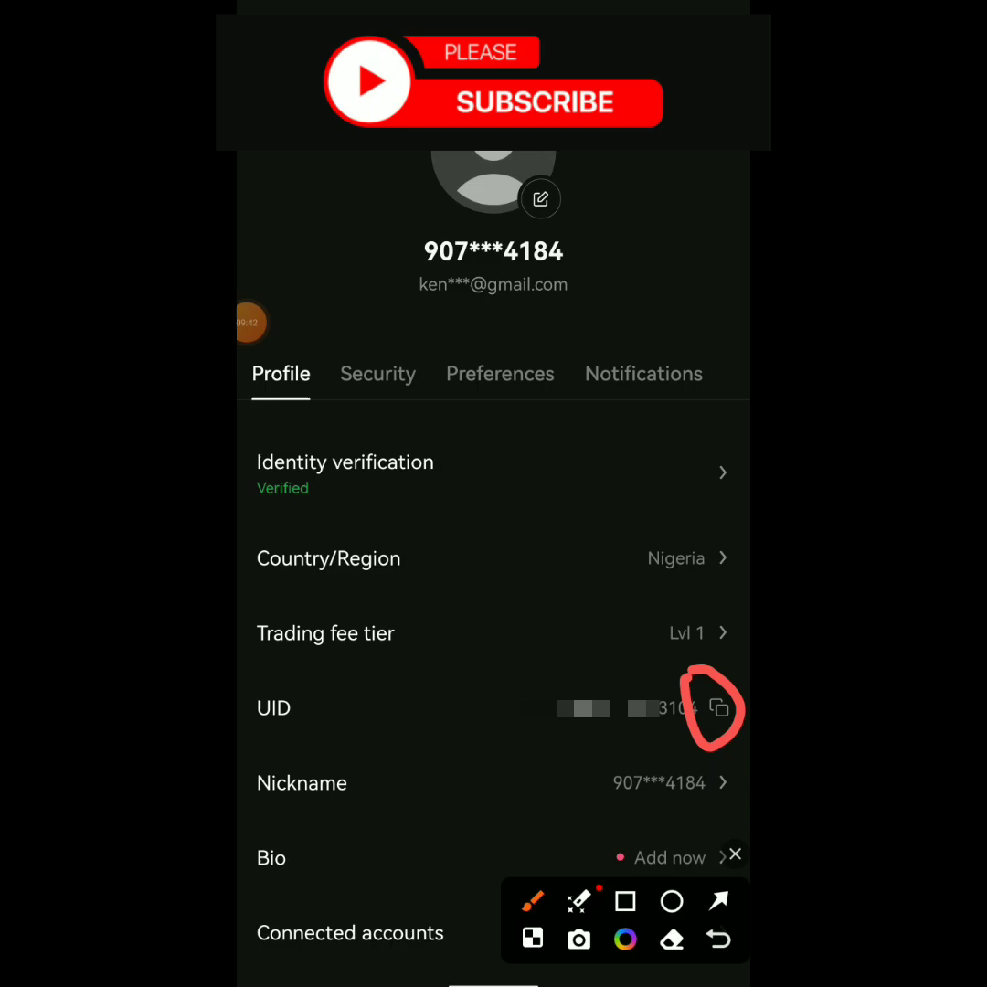
{"action": "left_click", "coordinate": [735, 855]}
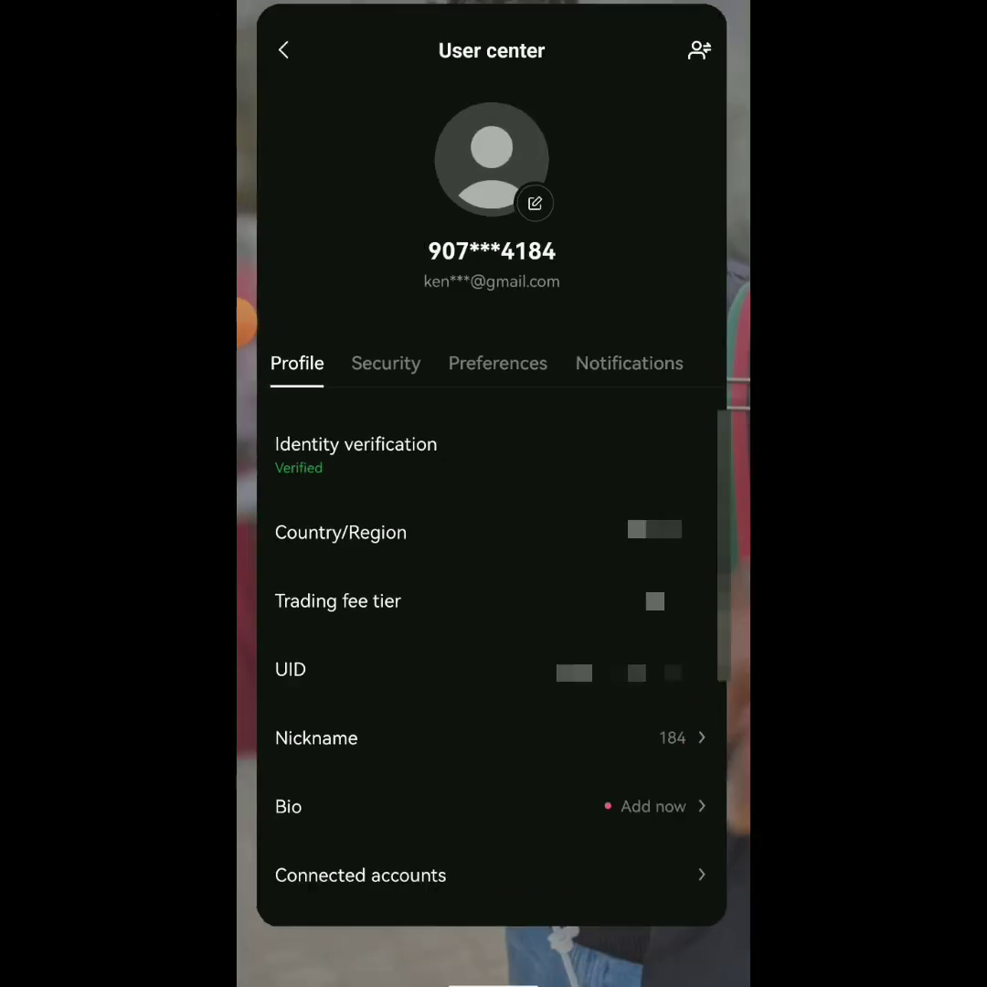
- Bring Chrome's BlockGames OKX form back full screen via recent apps and mark the OKX user ID field
{"action": "key", "text": "super"}
{"action": "left_click_drag", "start_coordinate": [274, 439], "coordinate": [640, 439]}
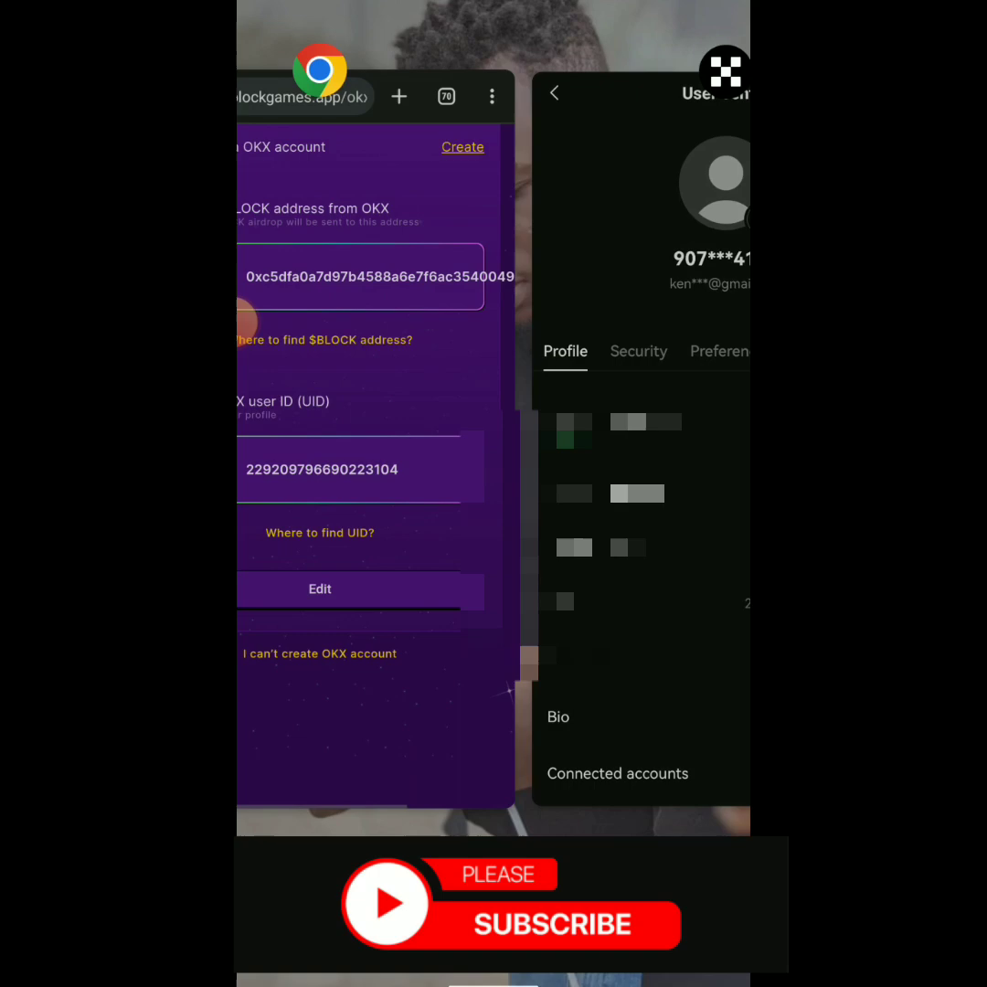
{"action": "left_click", "coordinate": [411, 439]}
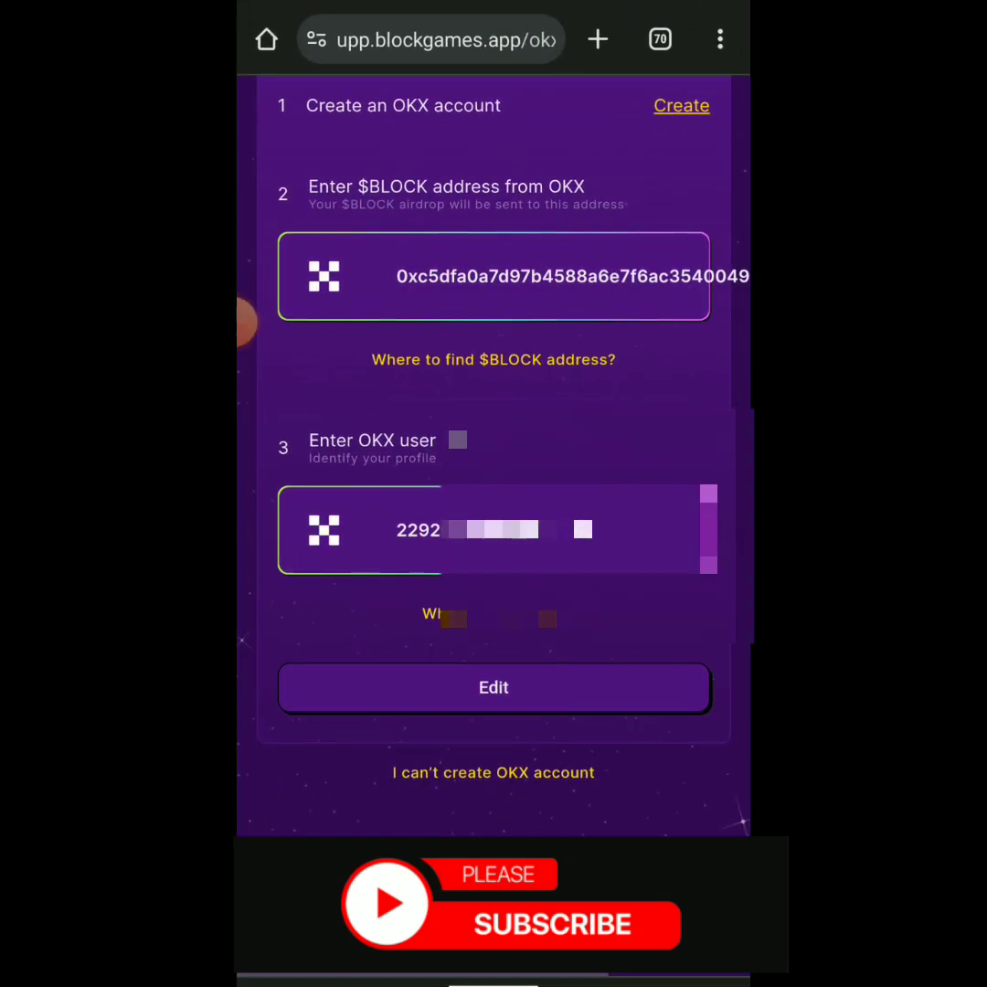
{"action": "left_click", "coordinate": [252, 320]}
{"action": "left_click", "coordinate": [336, 362]}
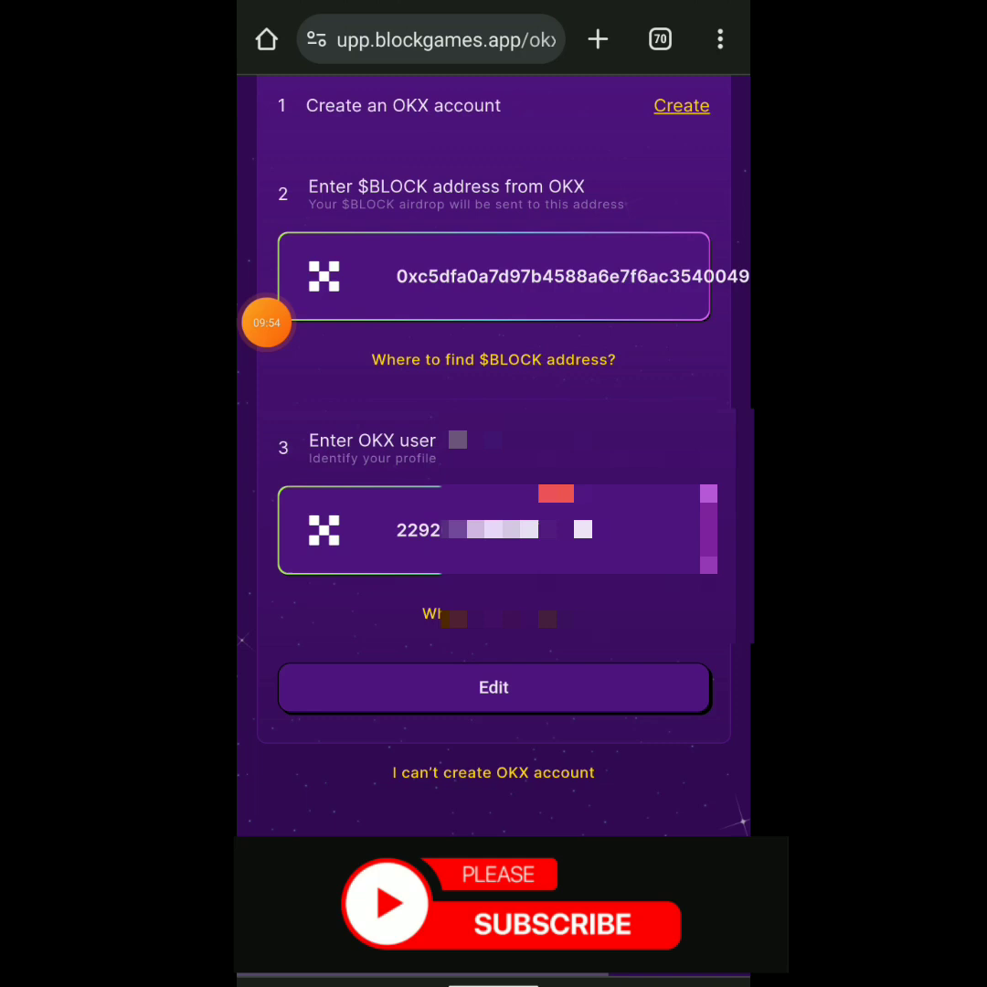
{"action": "left_click_drag", "start_coordinate": [438, 494], "coordinate": [622, 494]}
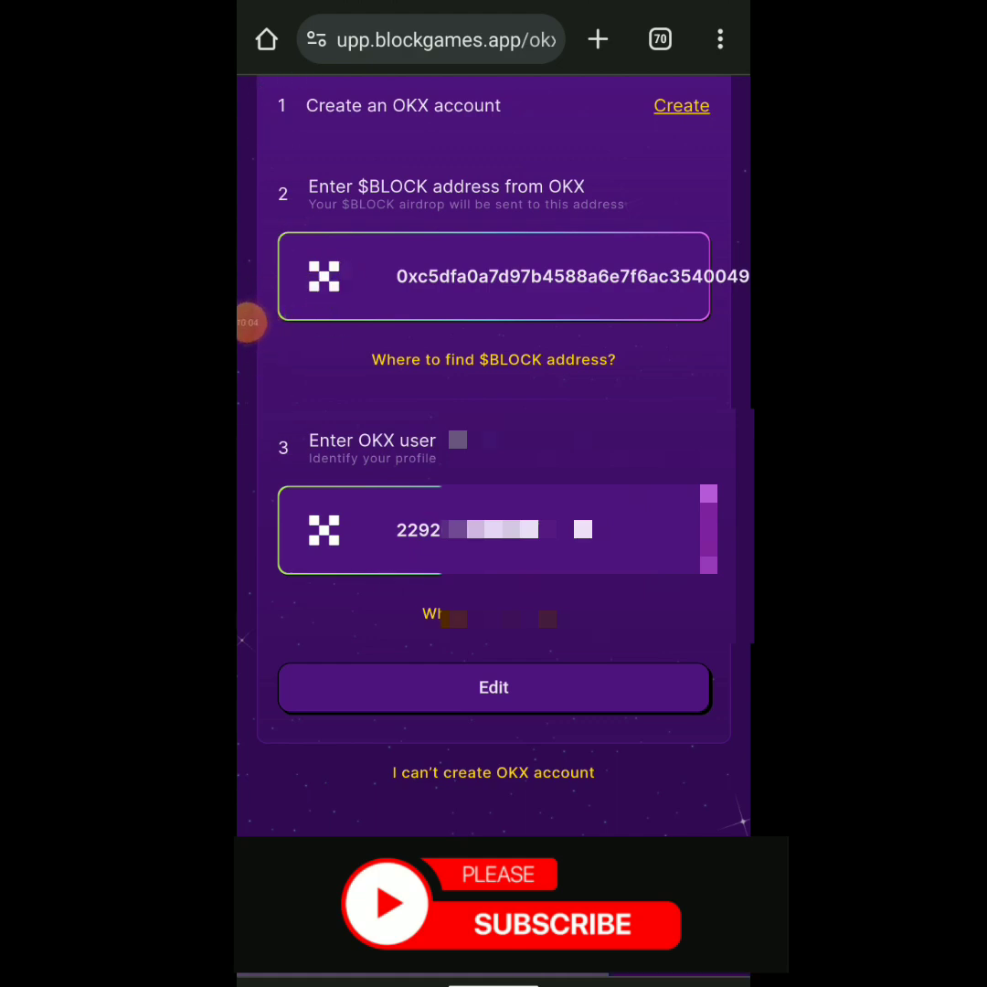
{"action": "scroll", "coordinate": [494, 458], "scroll_direction": "up", "scroll_amount": 1}
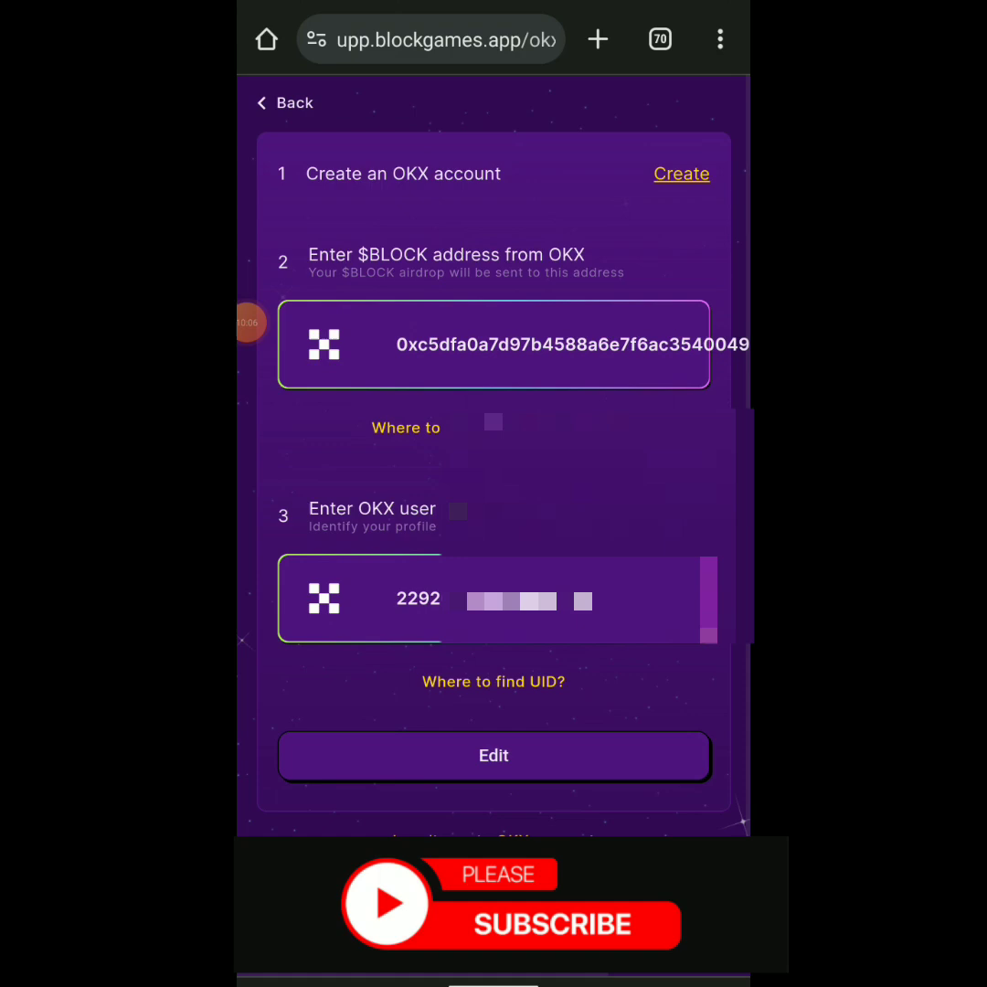
- Go back from the OKX form to the launch campaign tasks and mark the Back control
{"action": "left_click", "coordinate": [284, 102]}
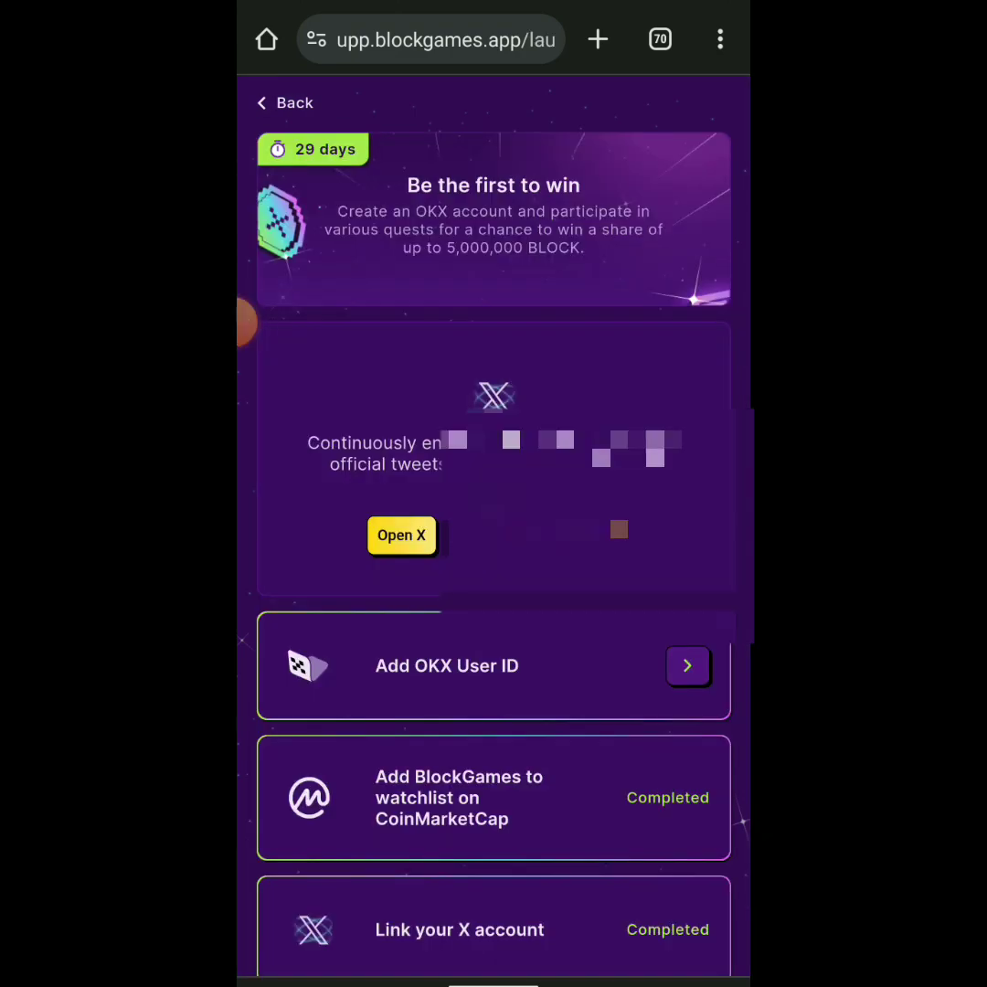
{"action": "scroll", "coordinate": [493, 548], "scroll_direction": "down", "scroll_amount": 5}
{"action": "scroll", "coordinate": [494, 548], "scroll_direction": "down", "scroll_amount": 3}
{"action": "scroll", "coordinate": [493, 549], "scroll_direction": "up", "scroll_amount": 8}
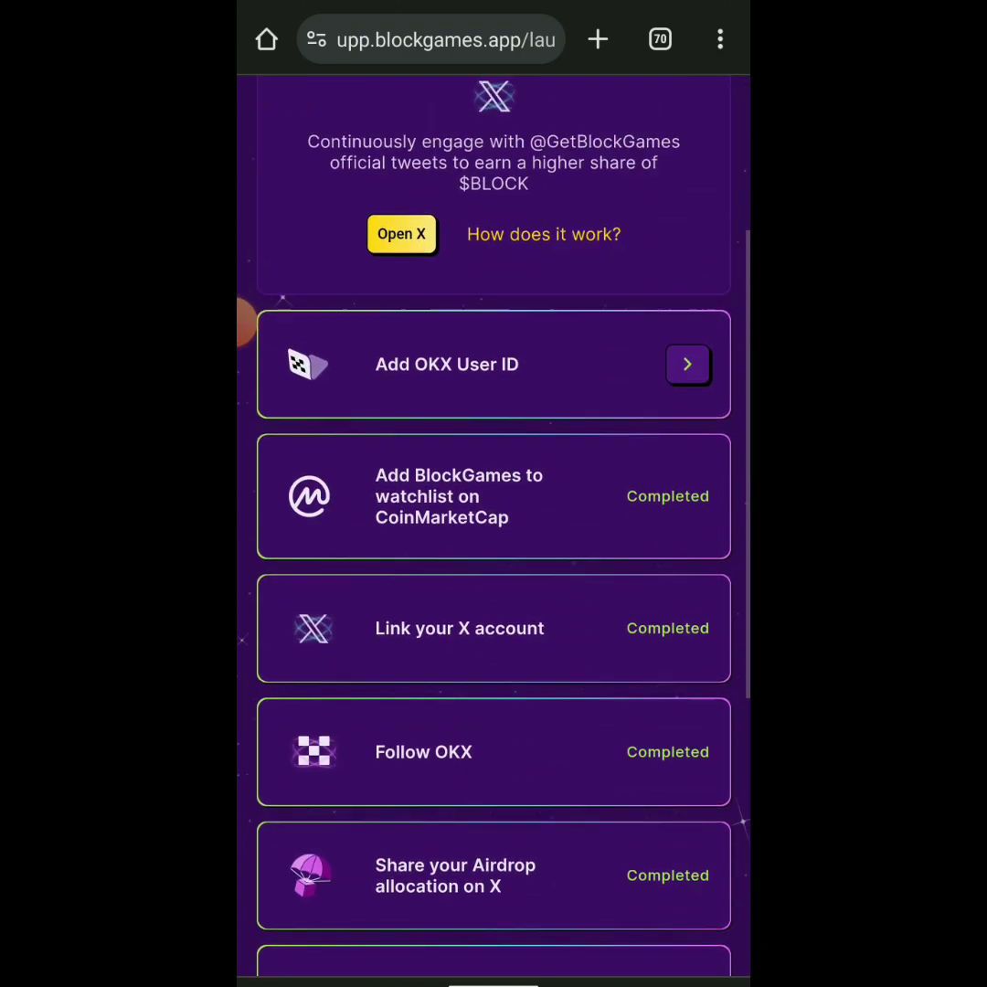
{"action": "scroll", "coordinate": [493, 457], "scroll_direction": "up", "scroll_amount": 1}
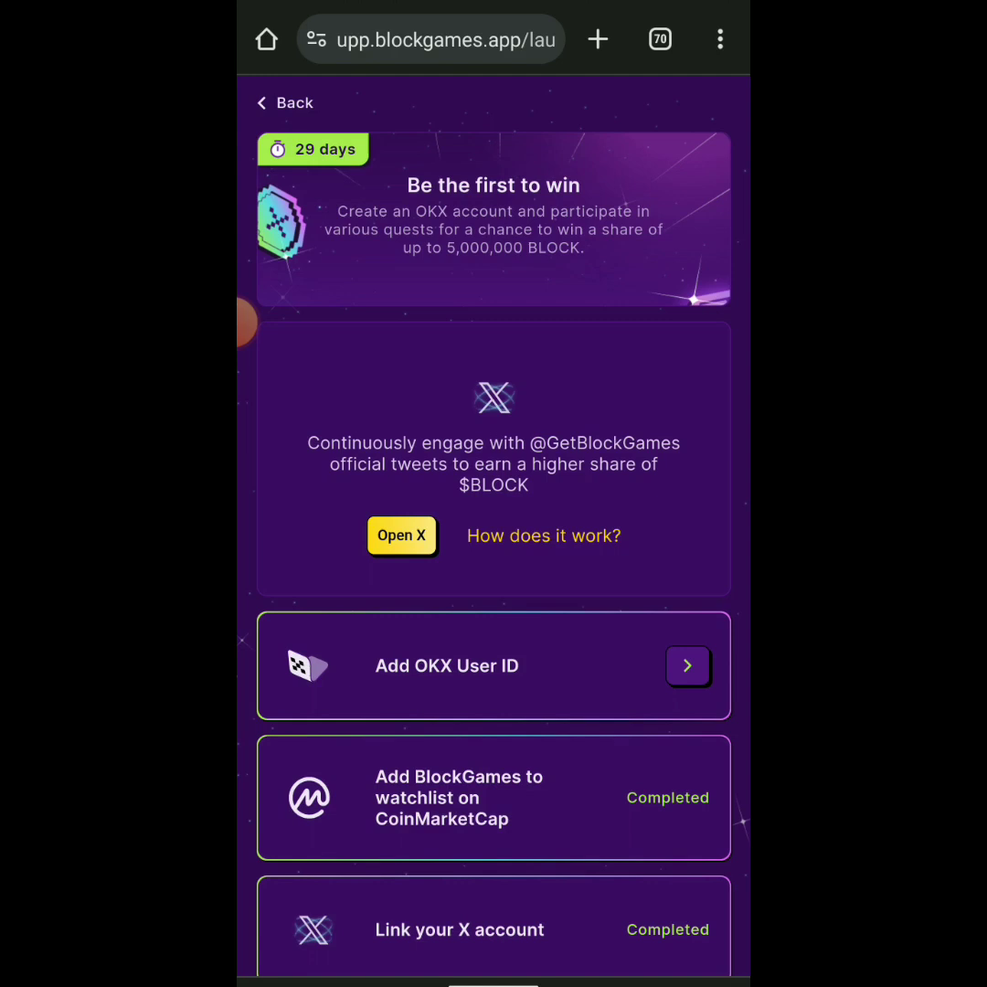
{"action": "scroll", "coordinate": [494, 549], "scroll_direction": "down", "scroll_amount": 1}
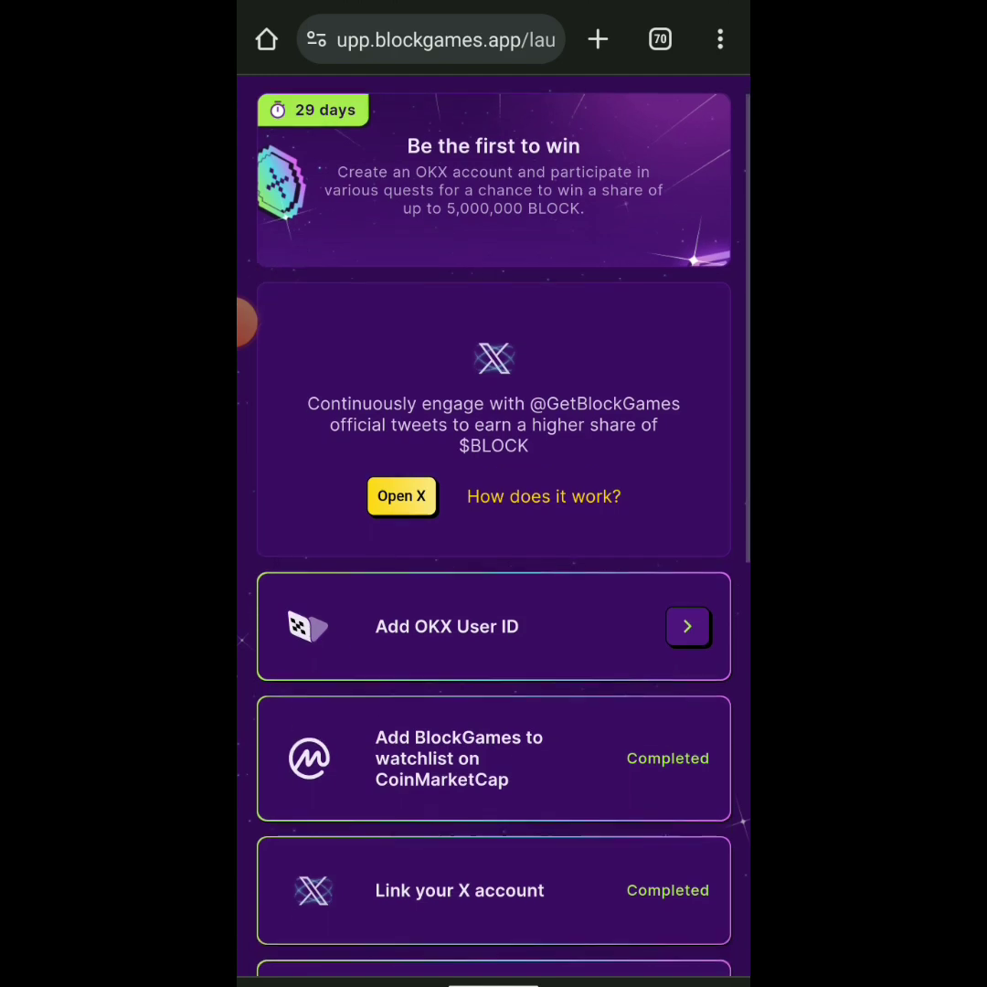
{"action": "scroll", "coordinate": [494, 549], "scroll_direction": "up", "scroll_amount": 1}
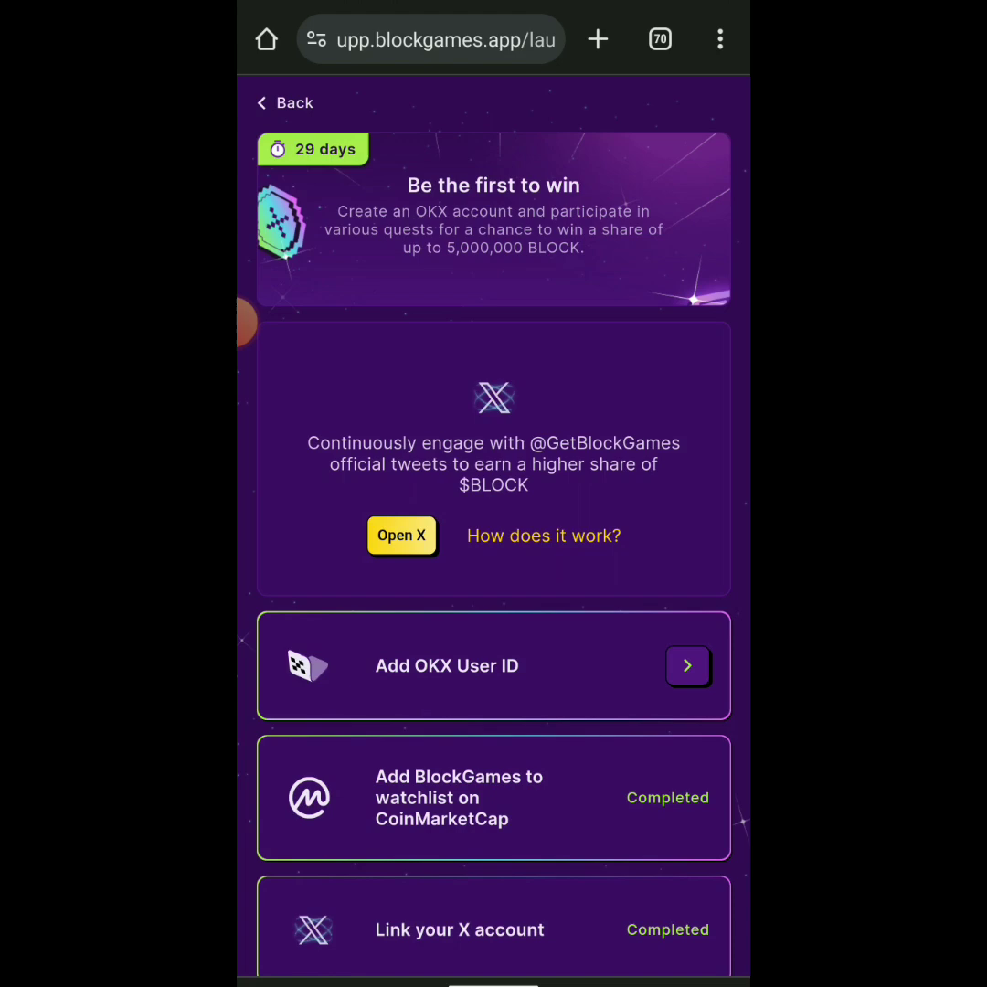
{"action": "left_click", "coordinate": [247, 322]}
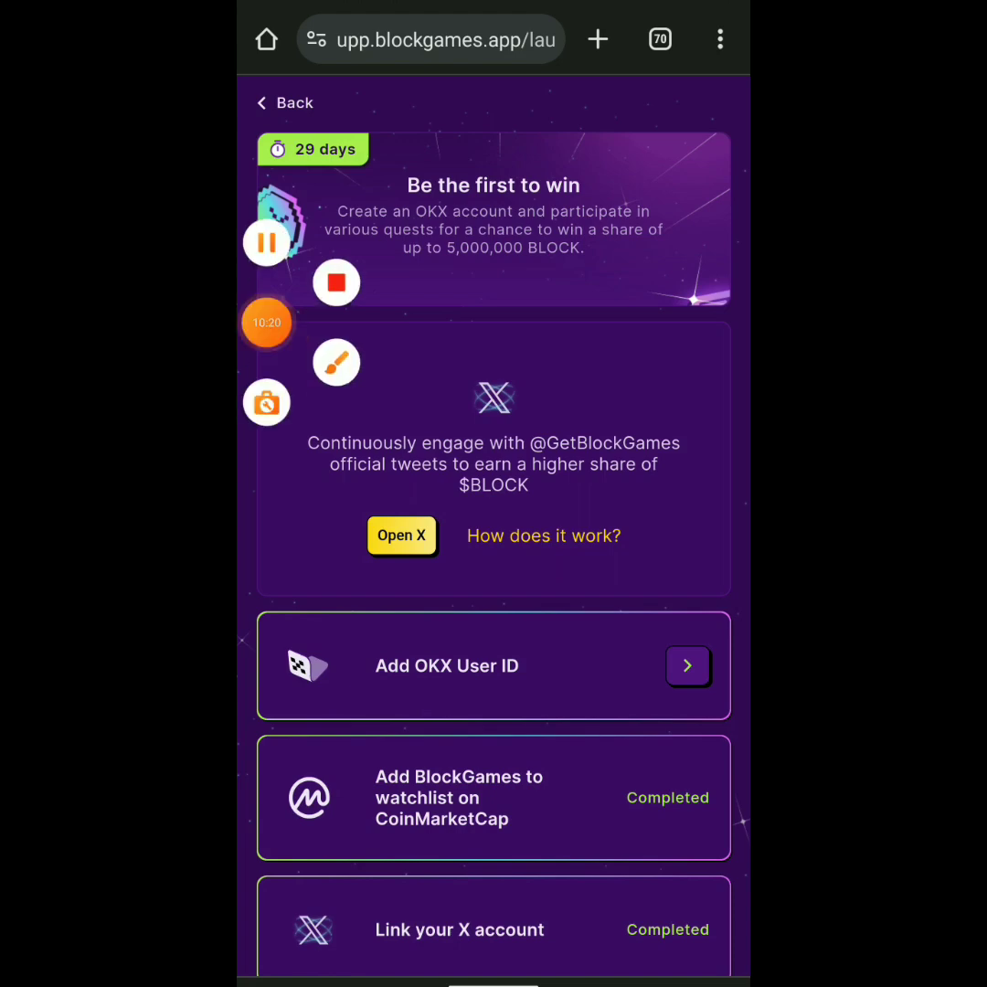
{"action": "left_click", "coordinate": [224, 352]}
{"action": "left_click_drag", "start_coordinate": [254, 130], "coordinate": [339, 117]}
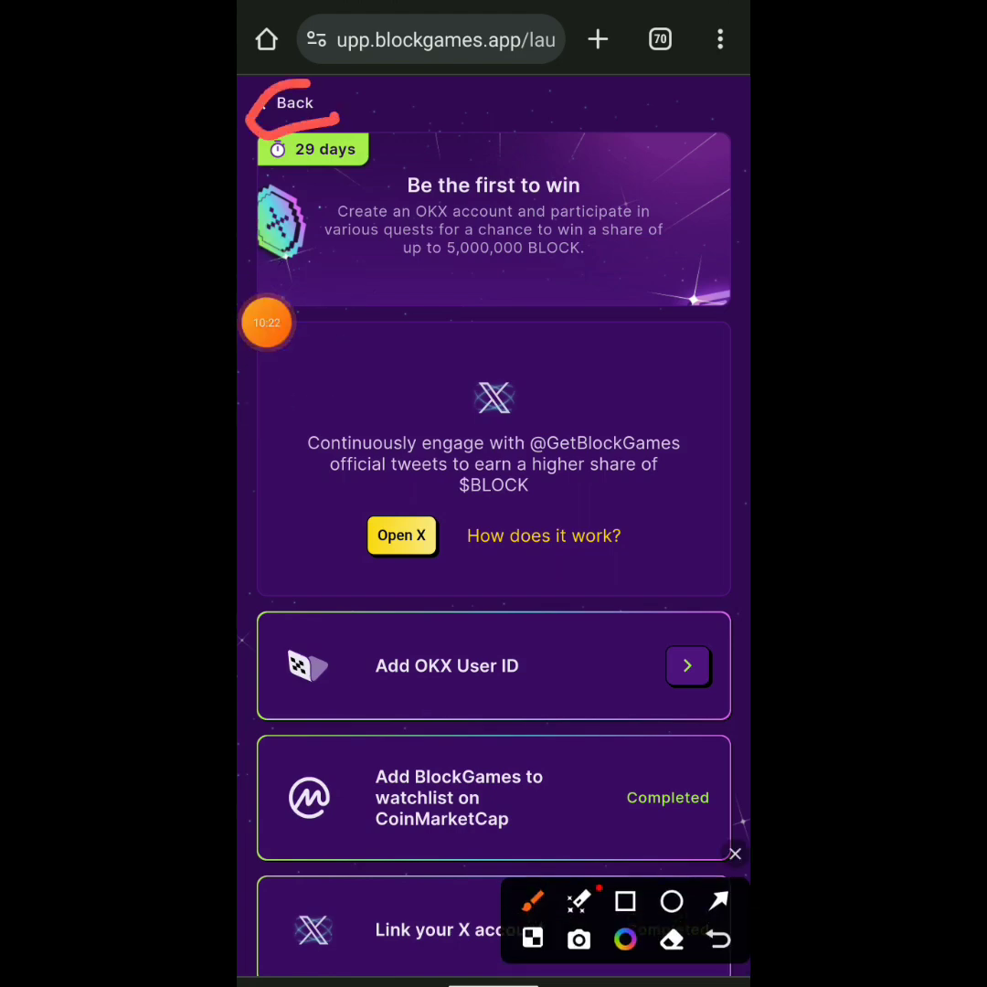
- Return to the BG Universal Profile vault and circle the connected wallet address at top right
{"action": "left_click", "coordinate": [735, 853]}
{"action": "left_click", "coordinate": [283, 102]}
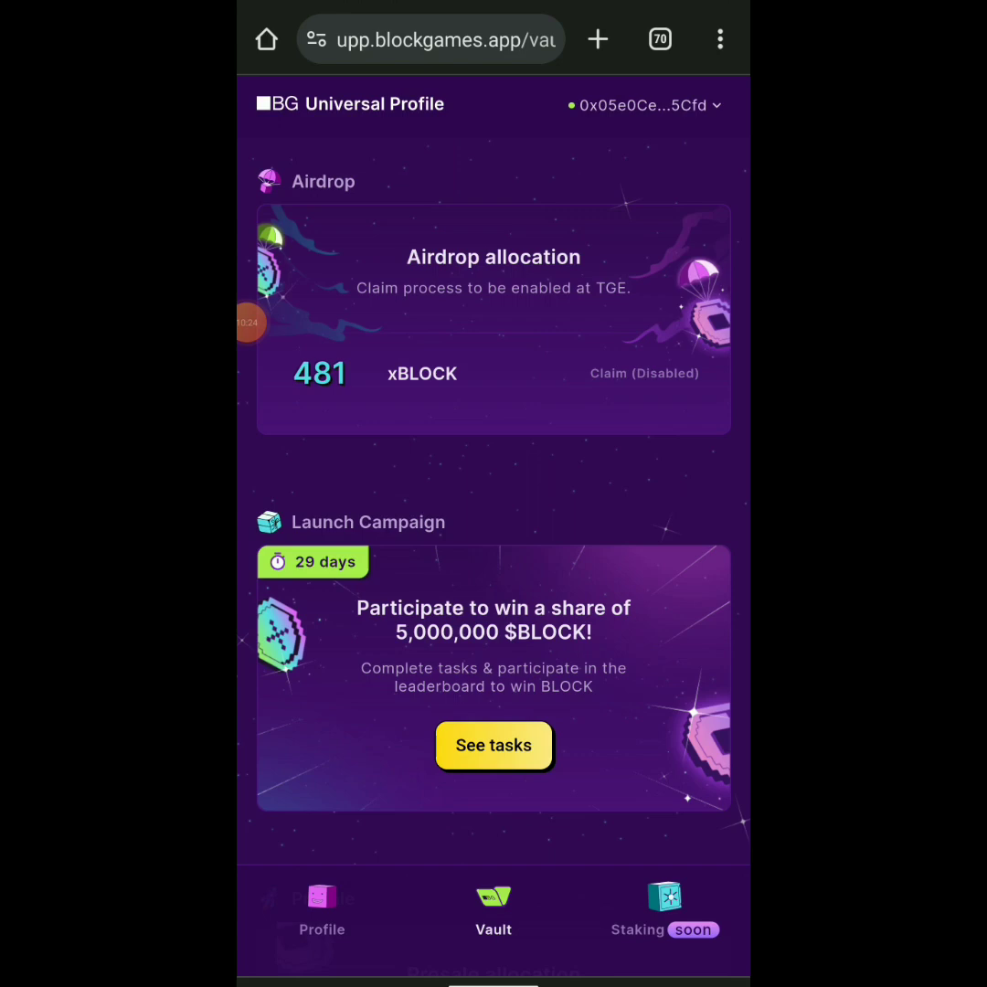
{"action": "left_click", "coordinate": [247, 322]}
{"action": "left_click", "coordinate": [224, 352]}
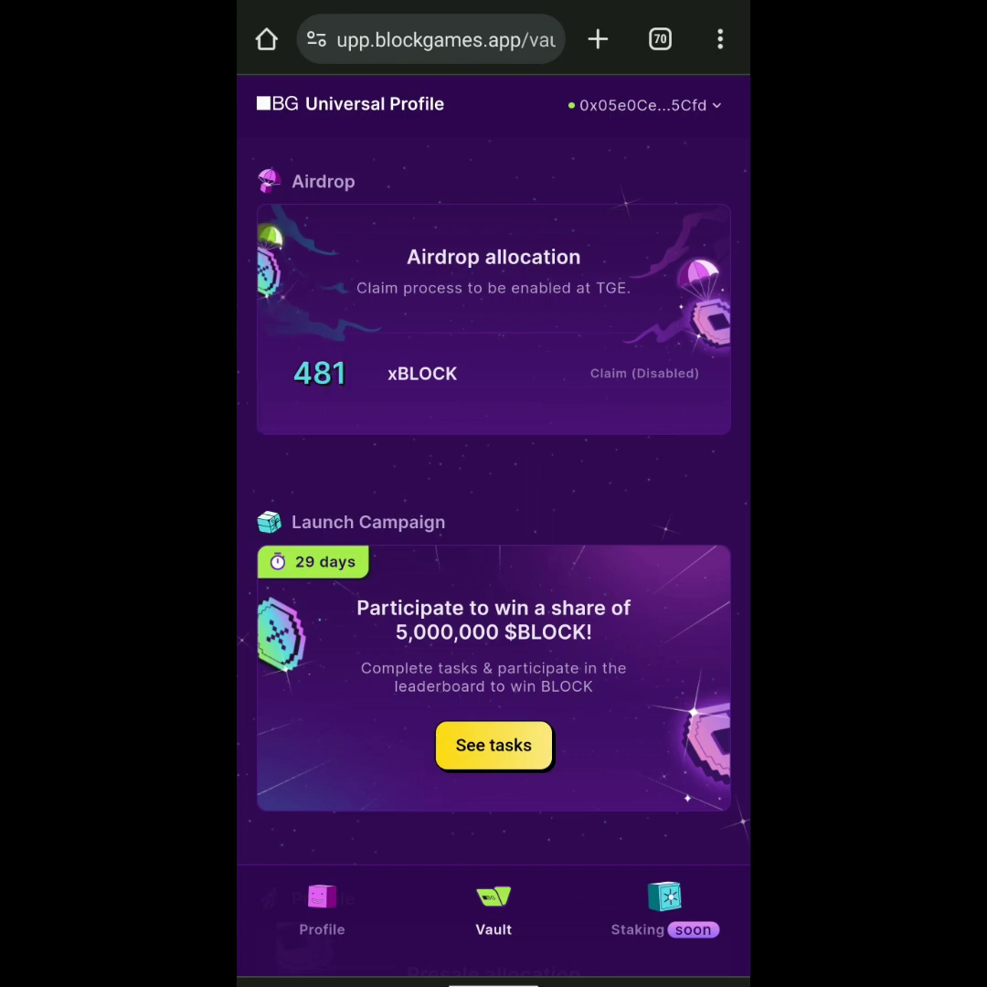
{"action": "left_click_drag", "start_coordinate": [515, 71], "coordinate": [457, 80]}
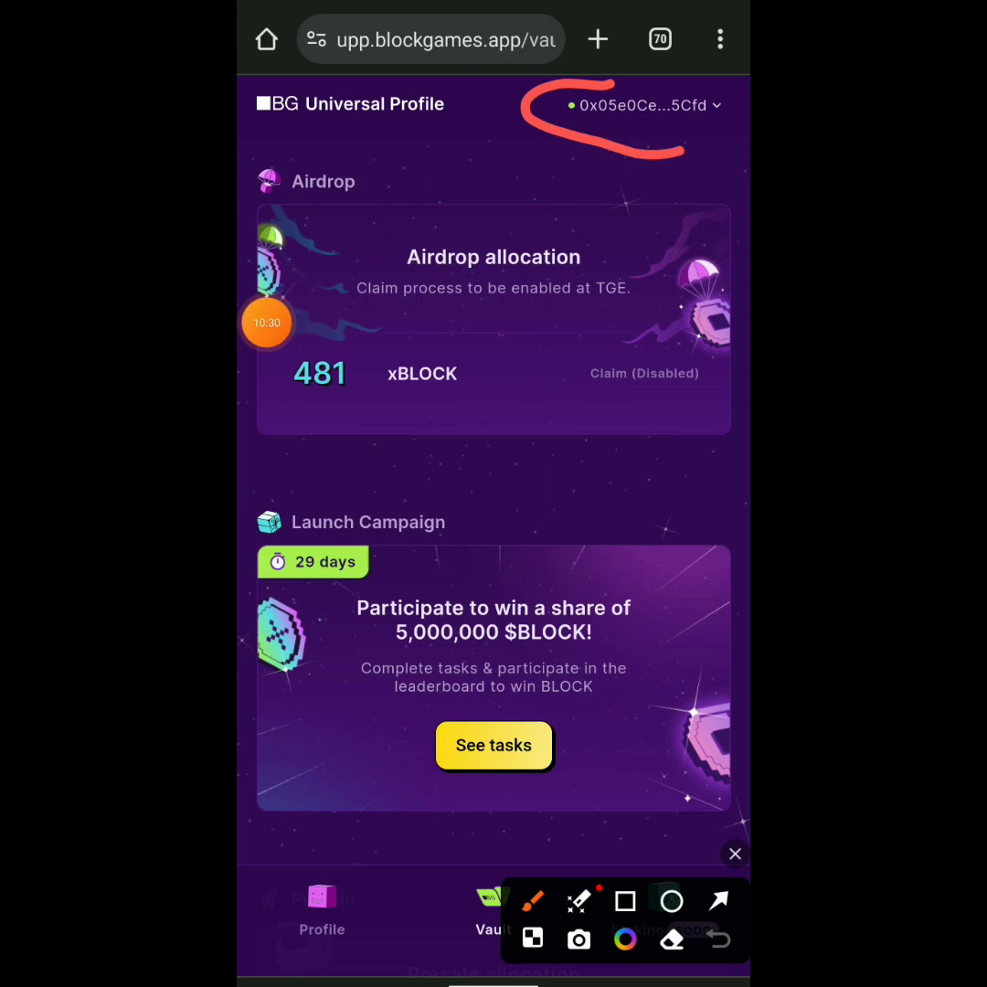
{"action": "left_click_drag", "start_coordinate": [524, 103], "coordinate": [499, 117]}
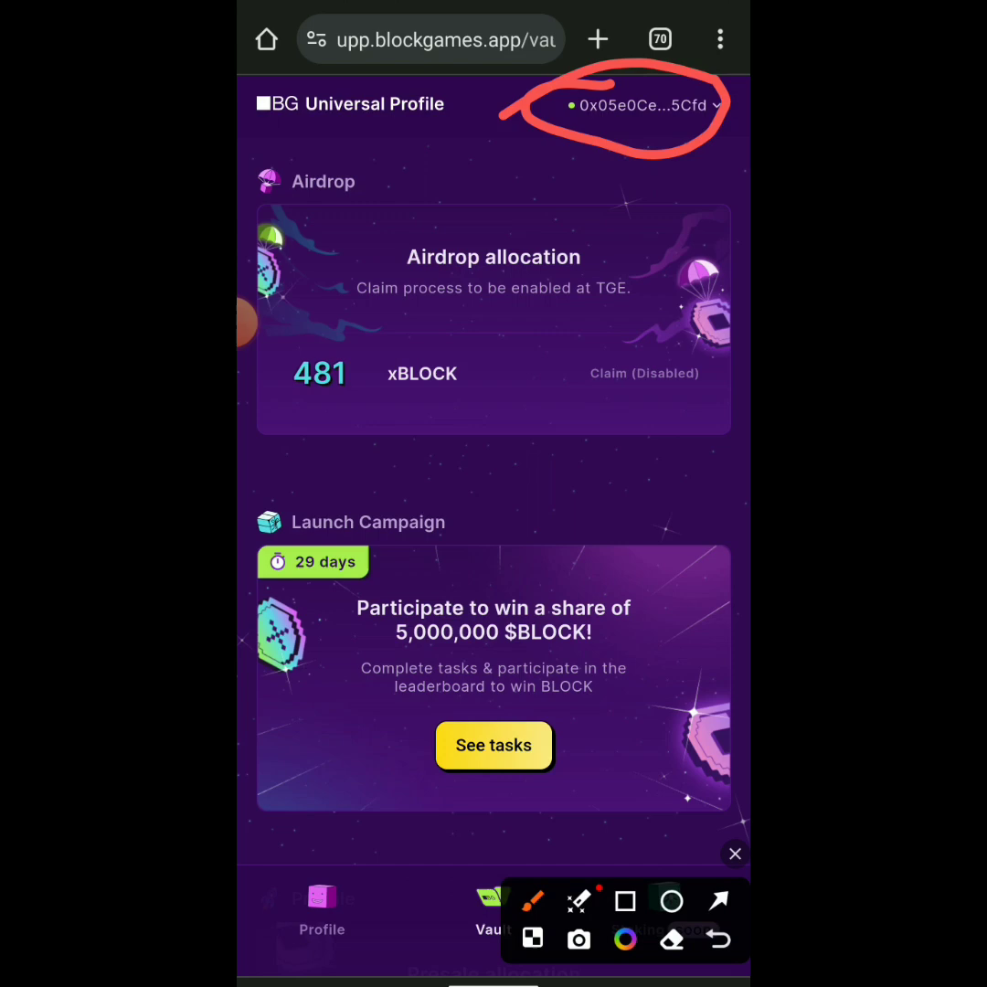
{"action": "left_click", "coordinate": [735, 854]}
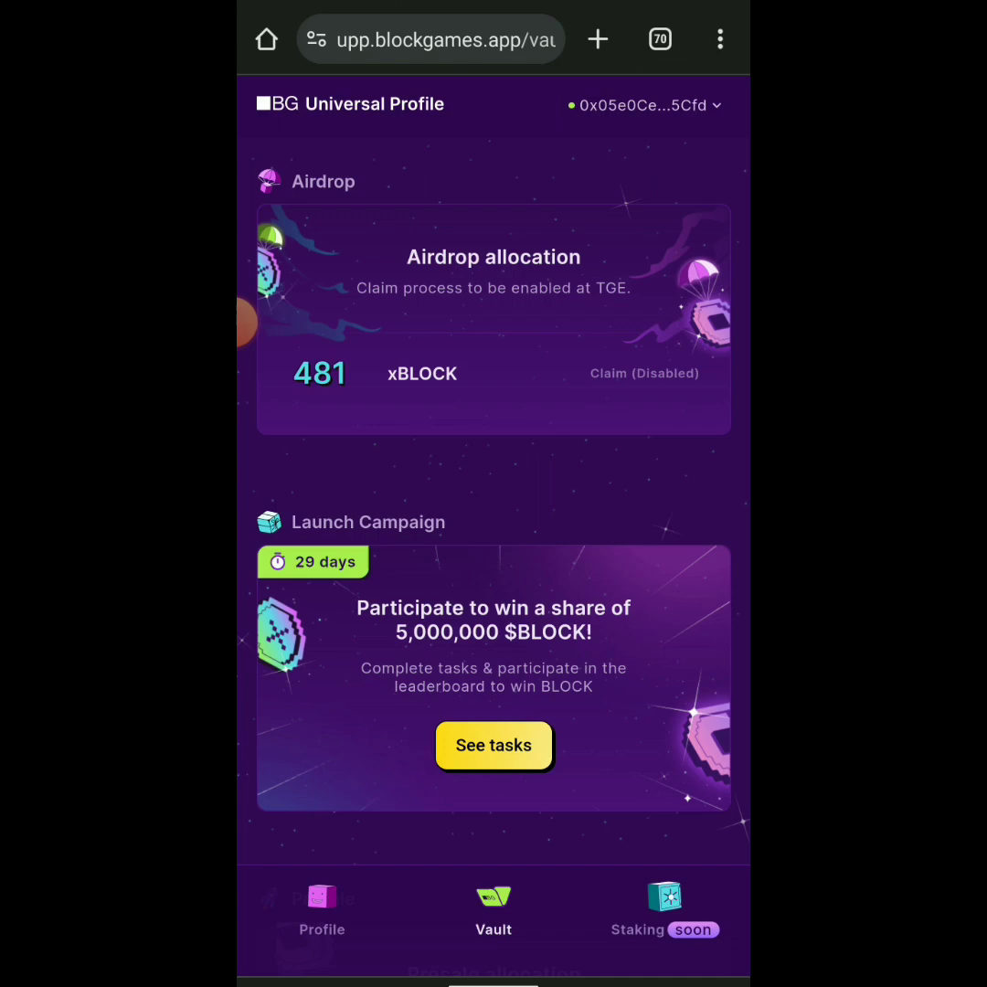